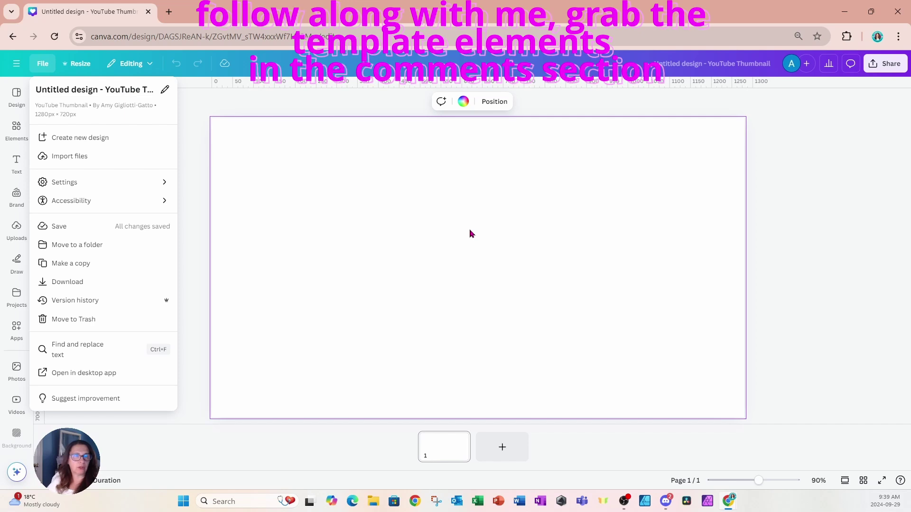
Add the vintage poster on wooden boards from the recently used elements to the blank page
click(471, 234)
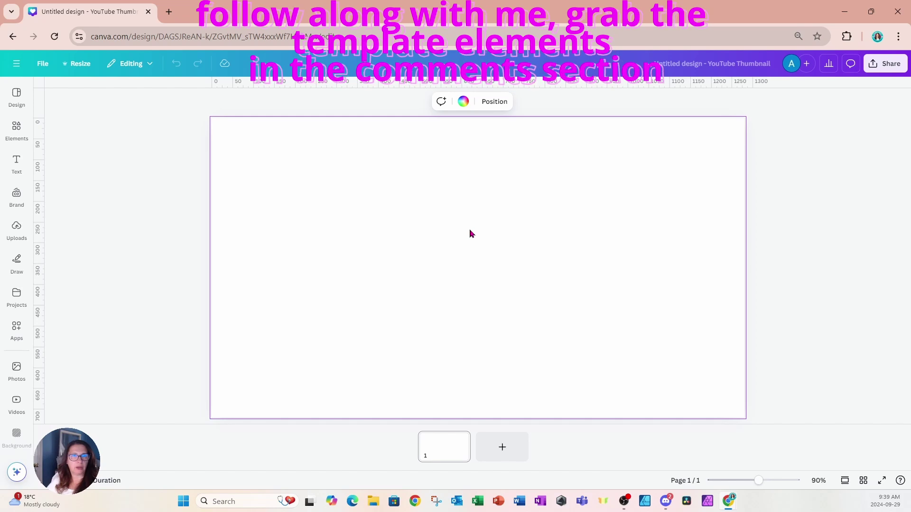
click(16, 138)
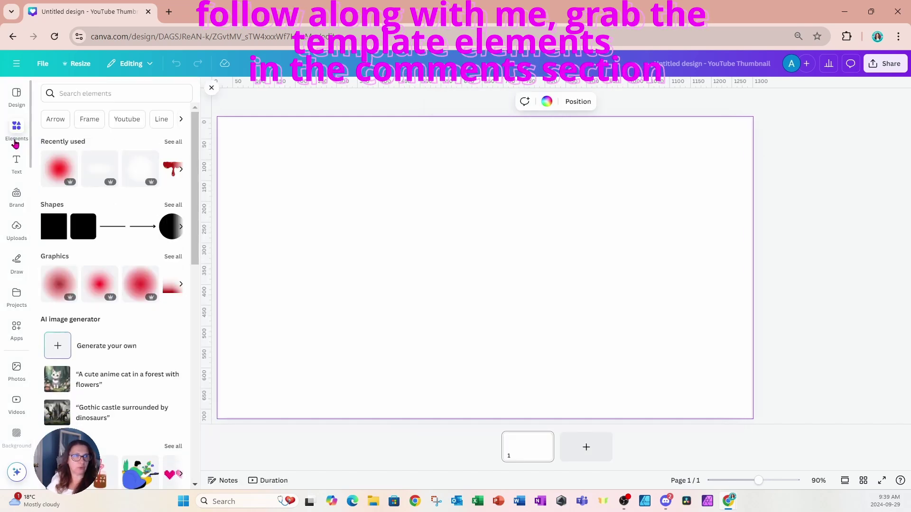
click(177, 144)
scroll(148, 287, down, 10)
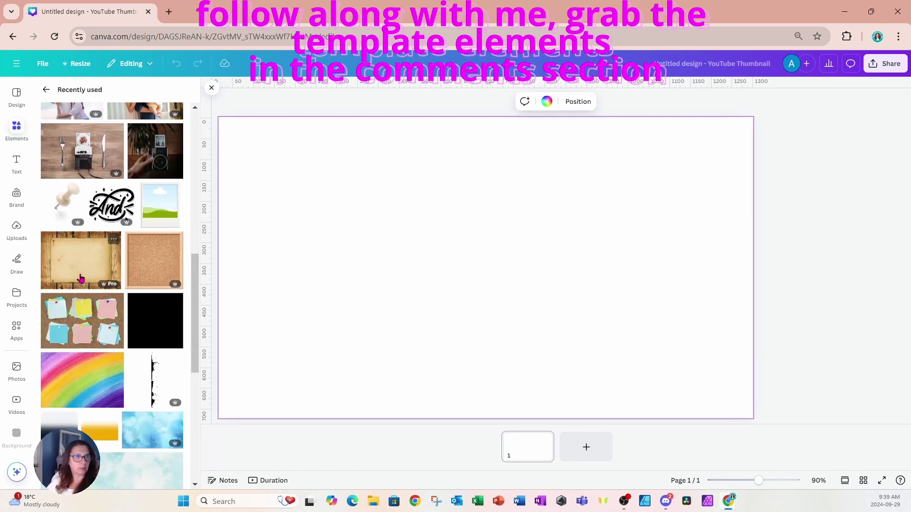
click(105, 283)
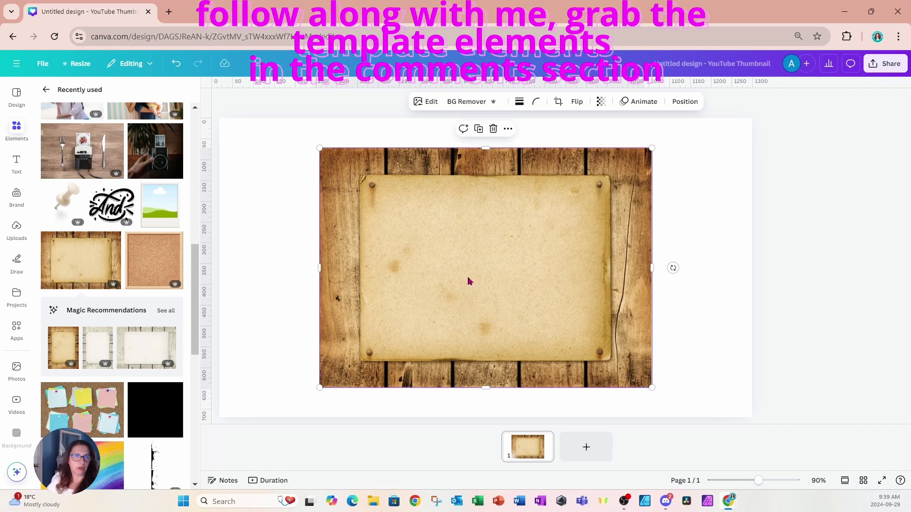
View the poster image's title and keywords, and check its available options for setting it as background
click(507, 129)
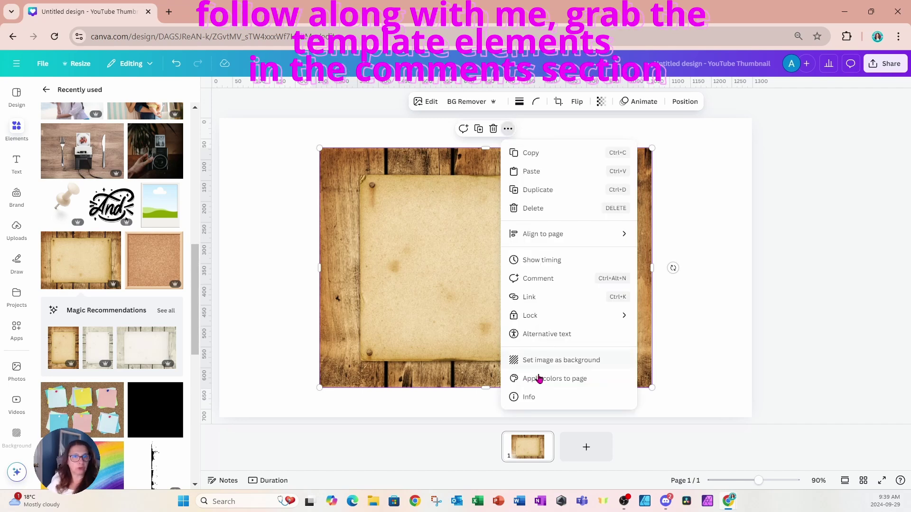
click(529, 397)
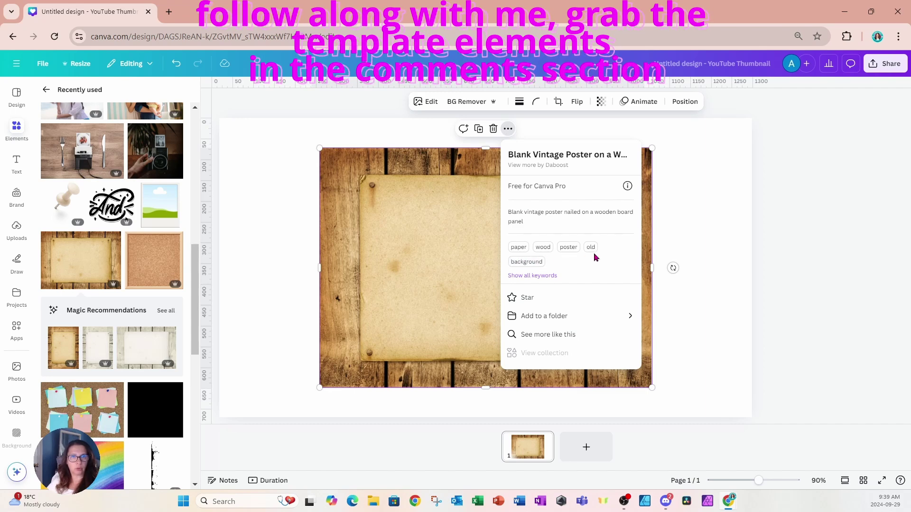
click(426, 277)
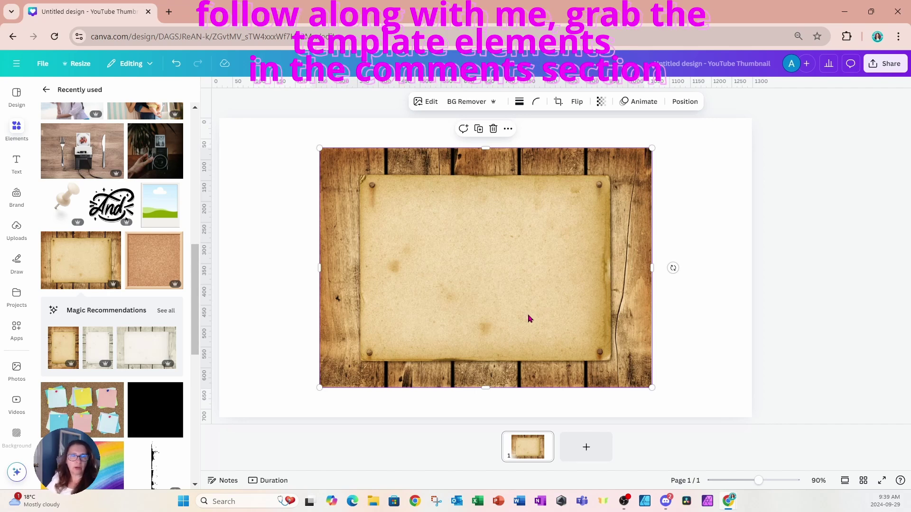
right_click(518, 264)
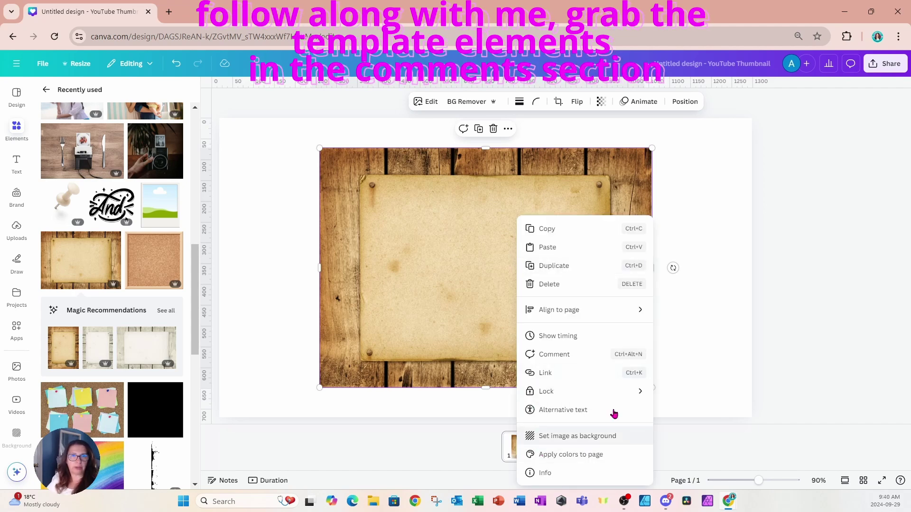
click(710, 311)
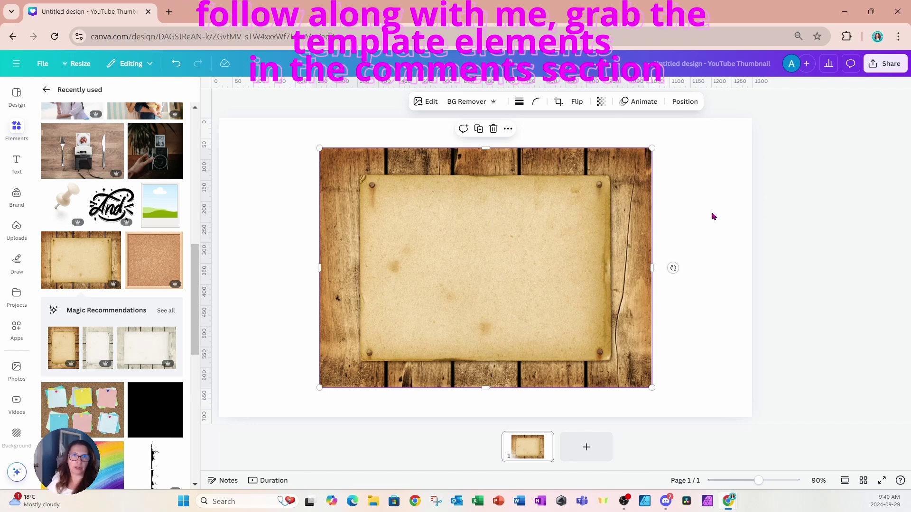
Enlarge the poster image to full page height at the page's left edge and place a duplicate flush with the right edge
drag(576, 304, 455, 277)
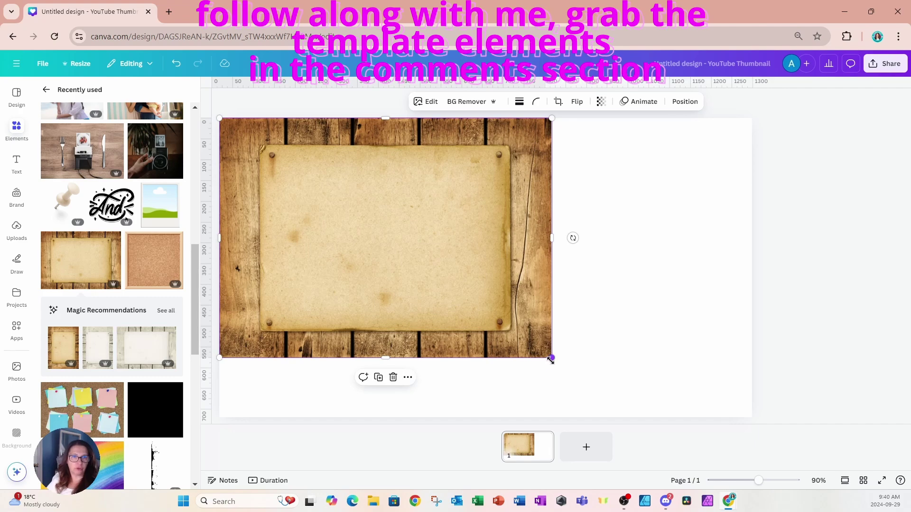
drag(550, 360, 621, 432)
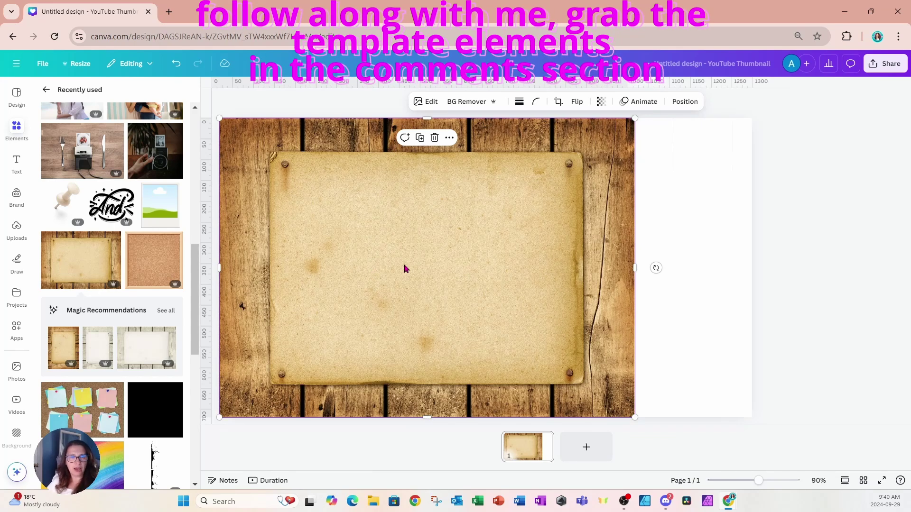
click(424, 143)
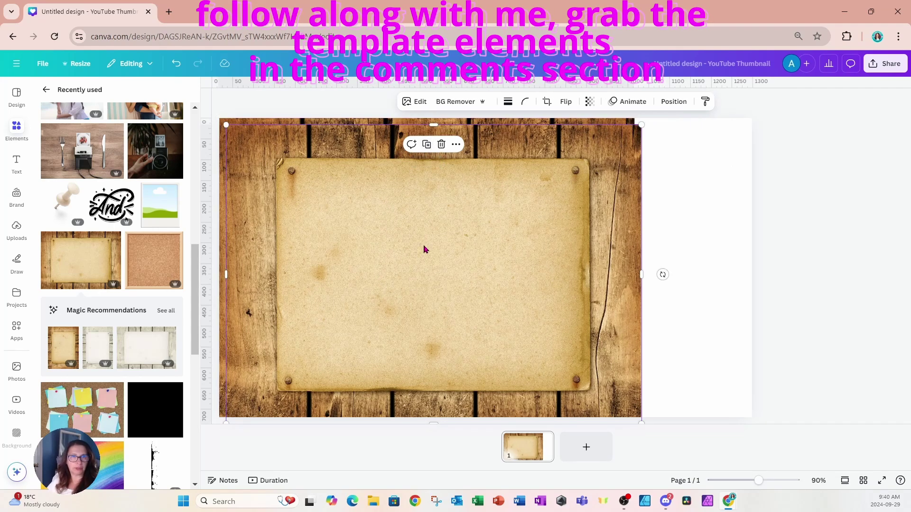
drag(423, 249, 530, 262)
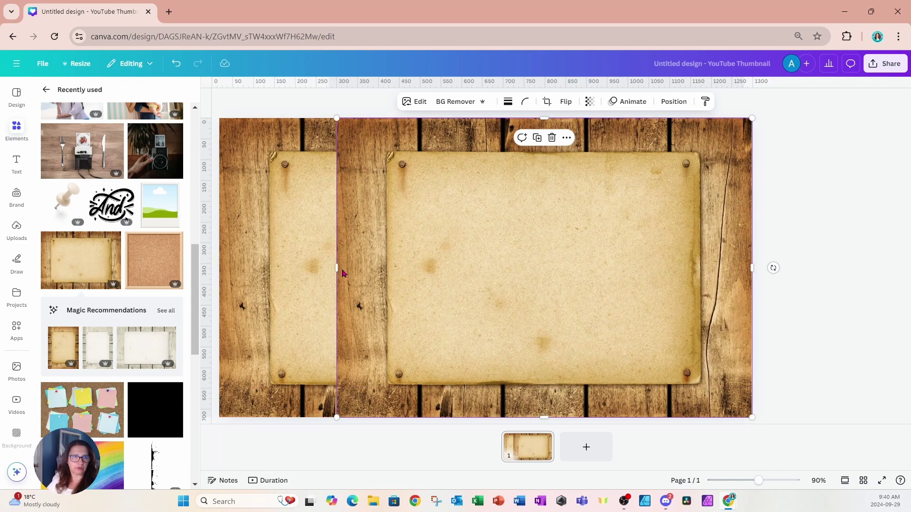
Crop the duplicate poster's left side to about 600 px across the page so both images blend into one wide parchment
drag(337, 269, 434, 267)
click(327, 286)
click(417, 260)
click(374, 269)
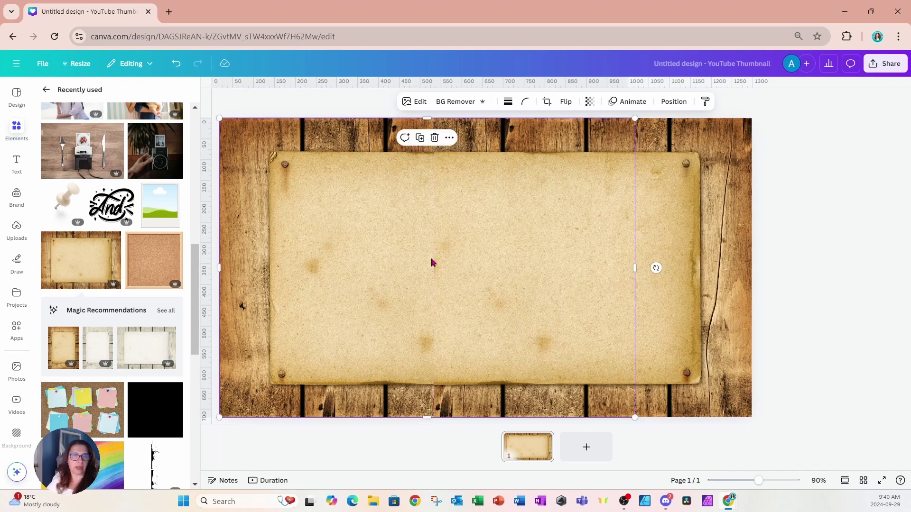
click(468, 262)
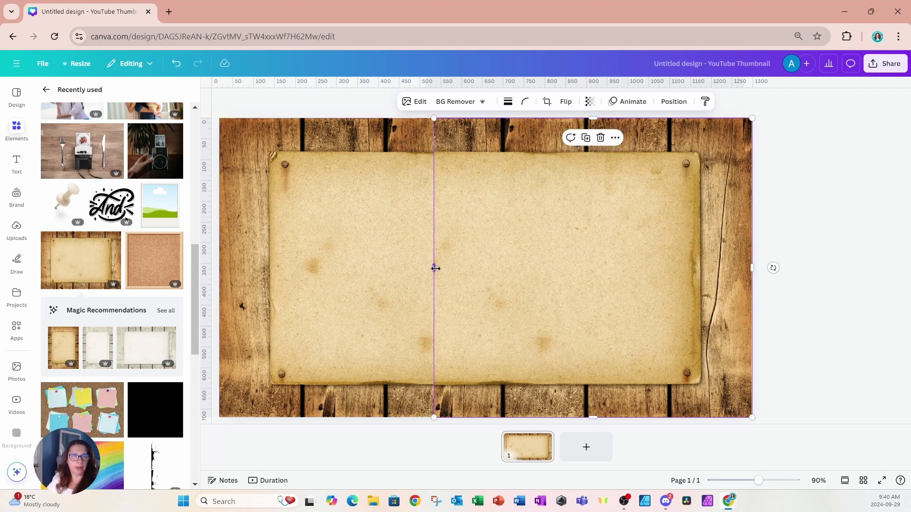
drag(436, 269, 469, 269)
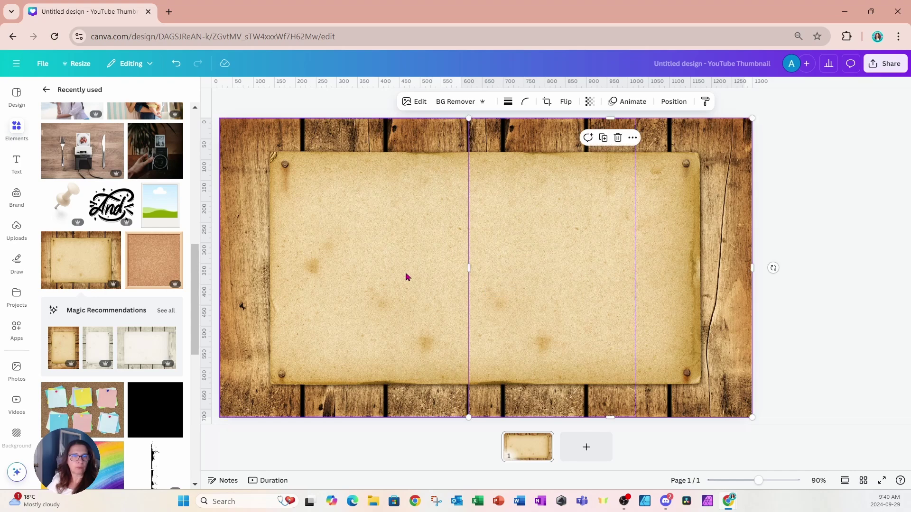
click(406, 277)
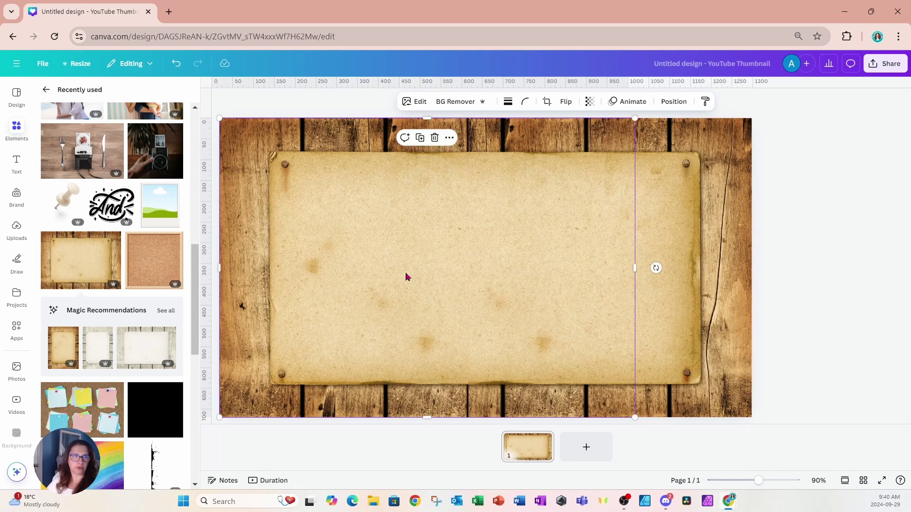
Select both poster images together and lock them in place as the backdrop
click(211, 95)
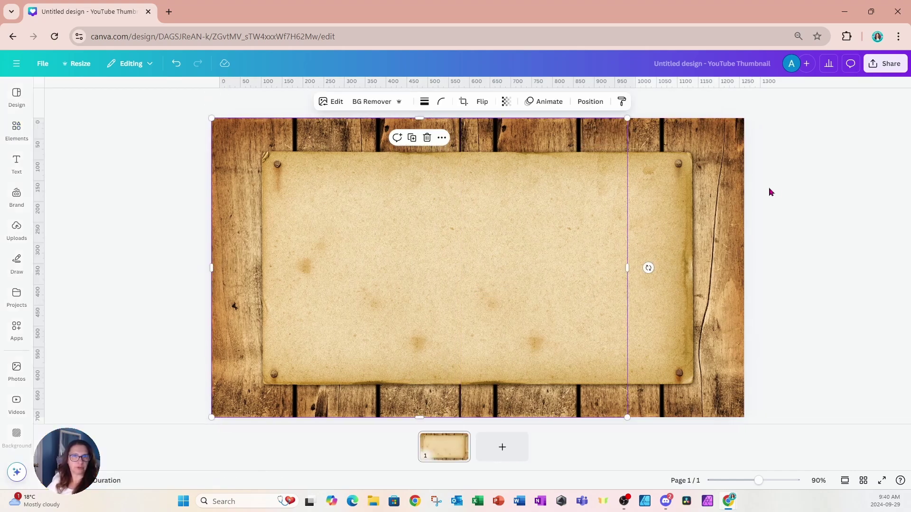
drag(797, 193, 181, 264)
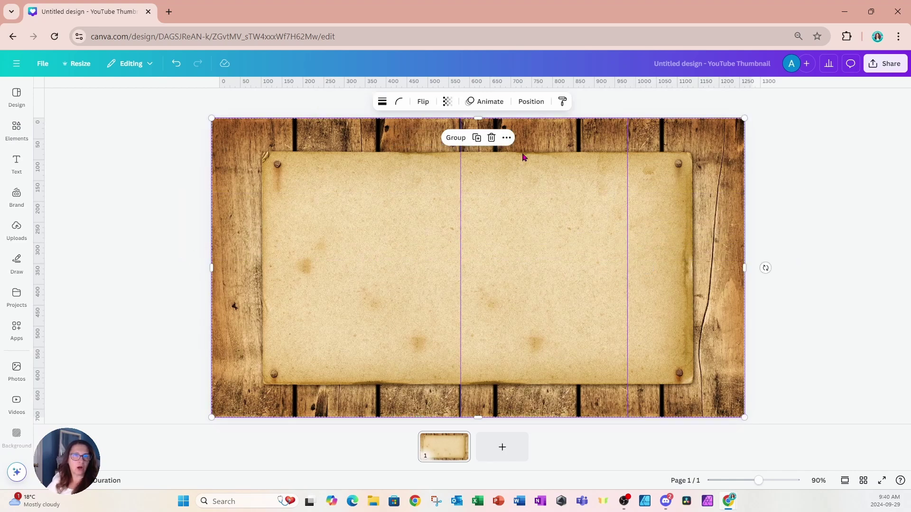
click(507, 139)
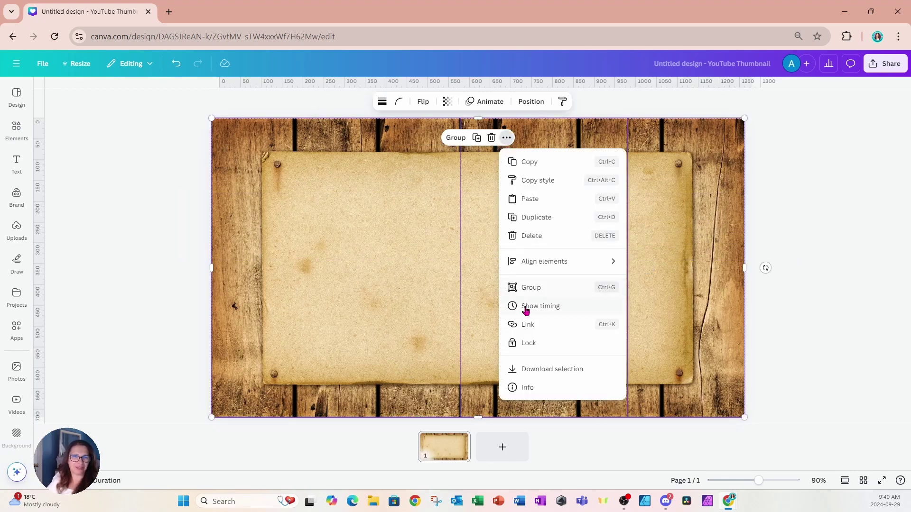
click(519, 349)
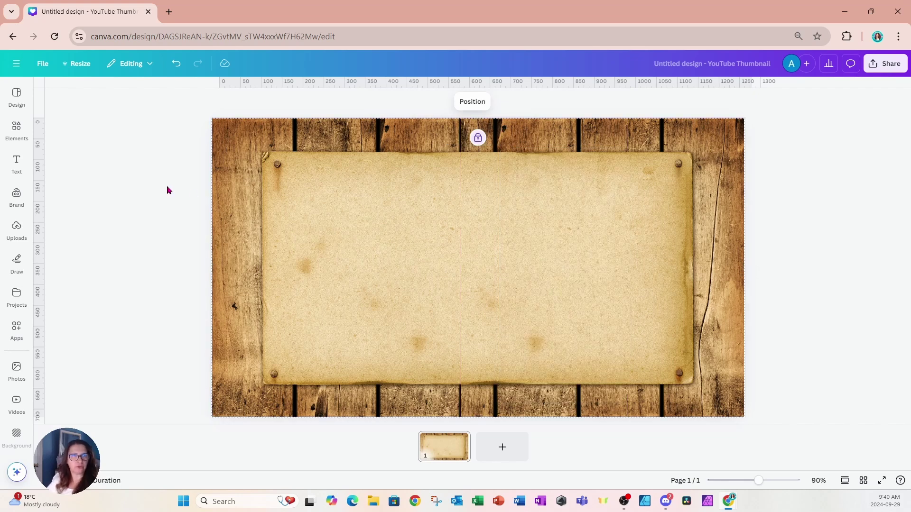
Add the recently used polaroid frame and shrink it to about 210 px wide in the parchment's upper-left corner
click(16, 129)
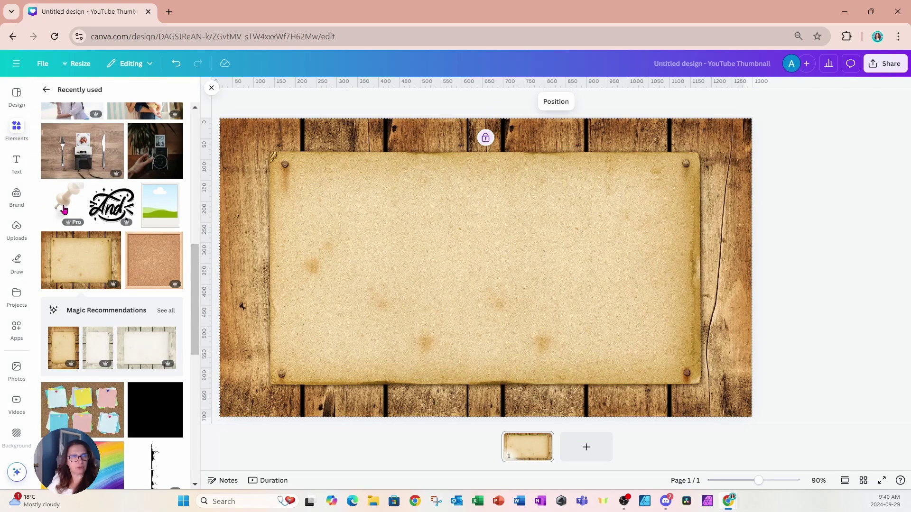
scroll(77, 250, up, 10)
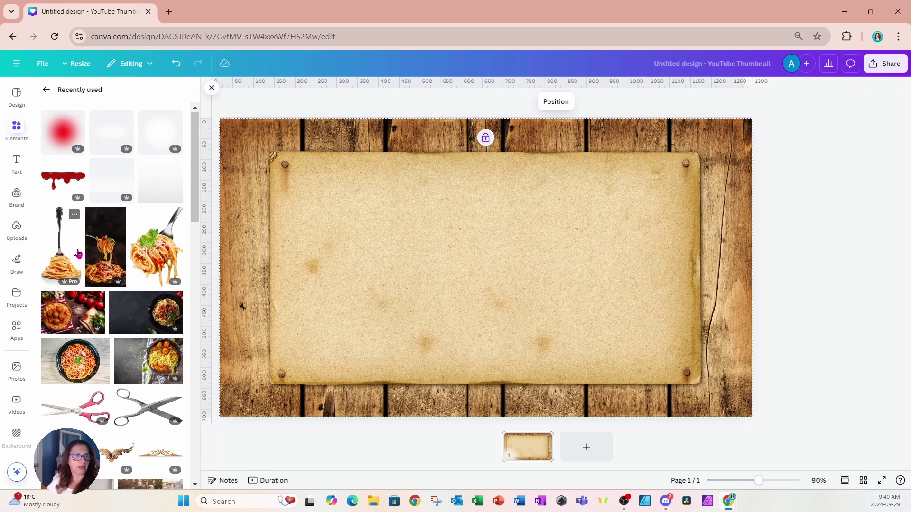
scroll(78, 254, down, 10)
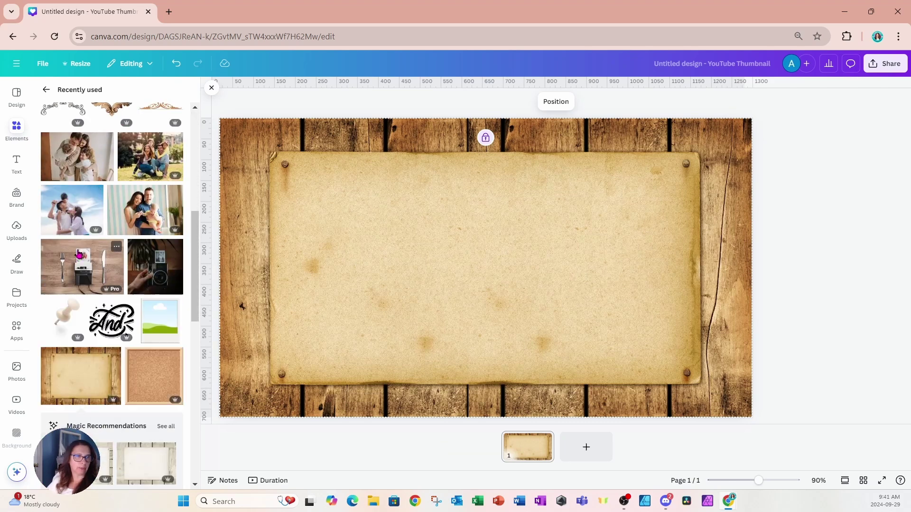
scroll(78, 255, down, 2)
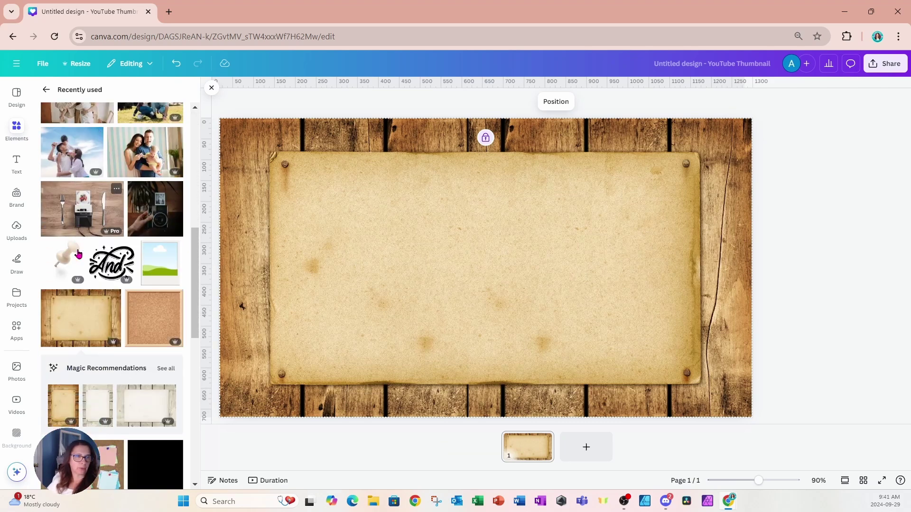
click(149, 281)
drag(474, 288, 332, 252)
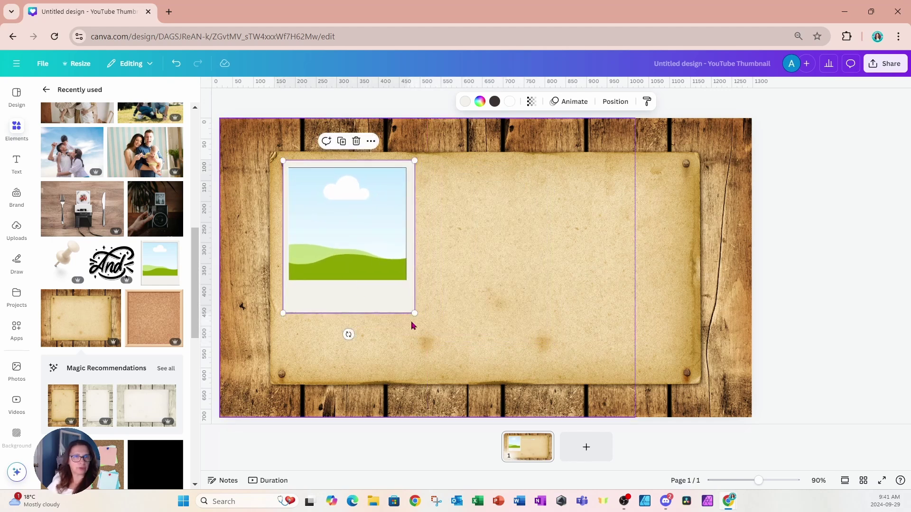
drag(415, 313, 375, 261)
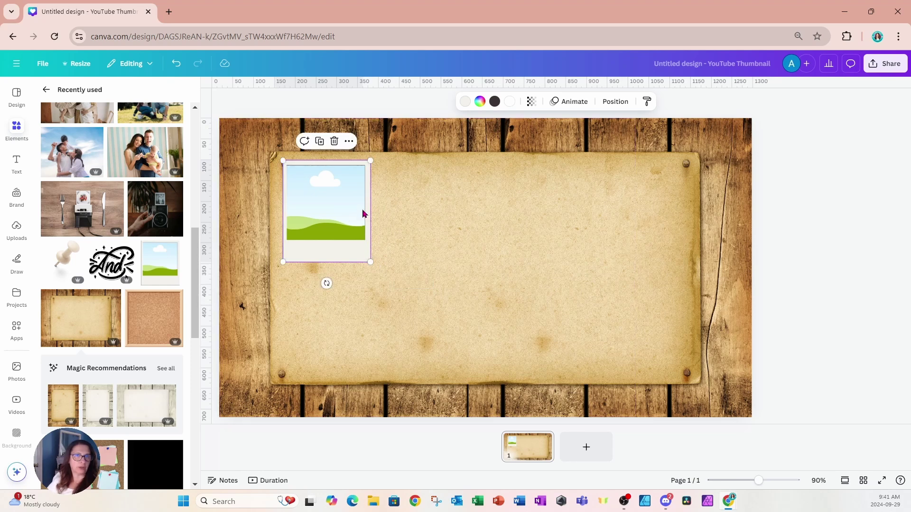
Duplicate the polaroid frame three times and arrange the four frames in a two-by-two grid on the parchment's left half
click(320, 142)
drag(339, 228, 424, 221)
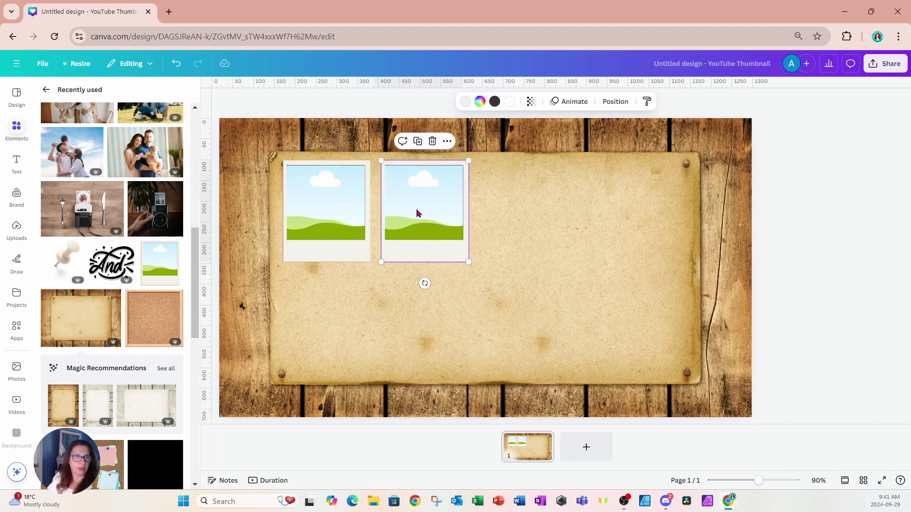
click(417, 140)
drag(532, 207, 336, 311)
click(319, 248)
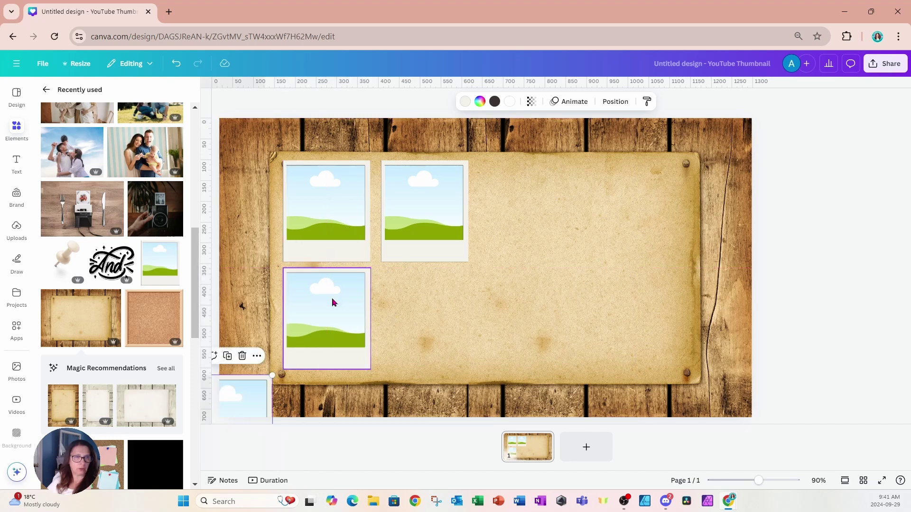
drag(240, 393, 435, 285)
key(Escape)
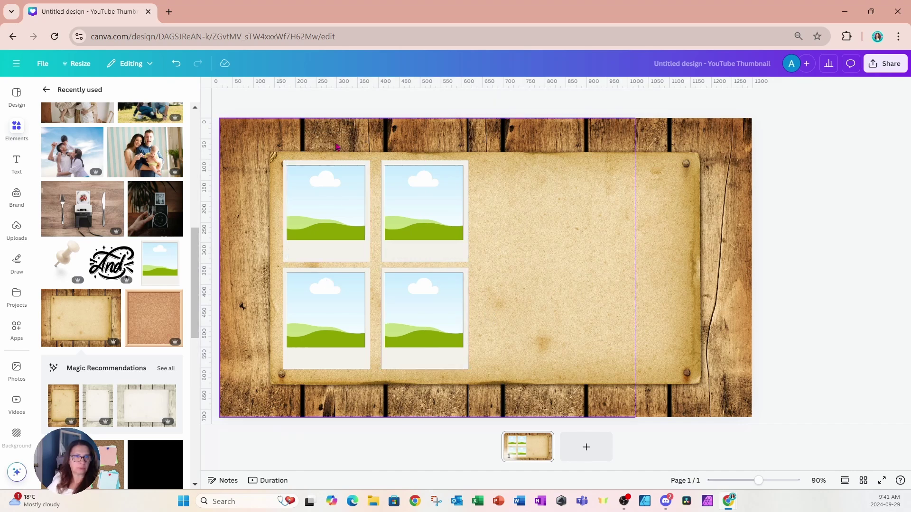
Fill the picture areas of the two upper polaroid frames with the dark document color #3c3333
click(336, 215)
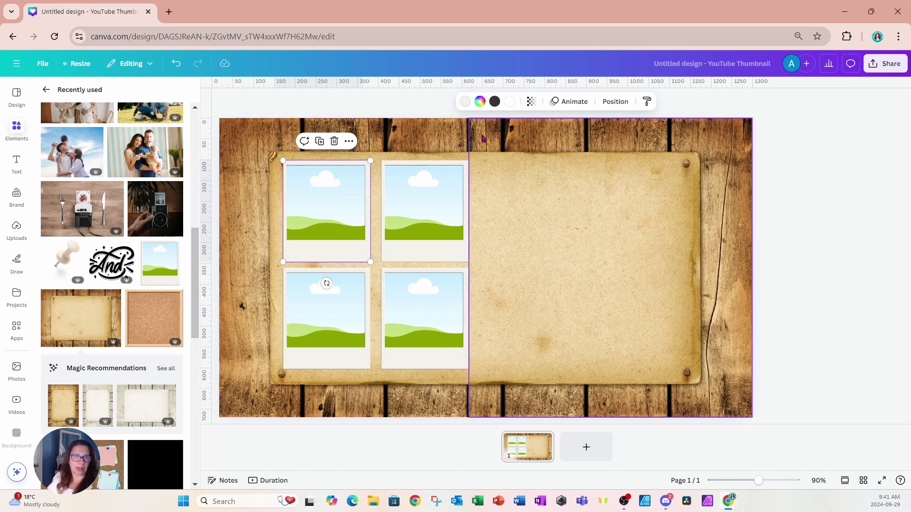
click(480, 103)
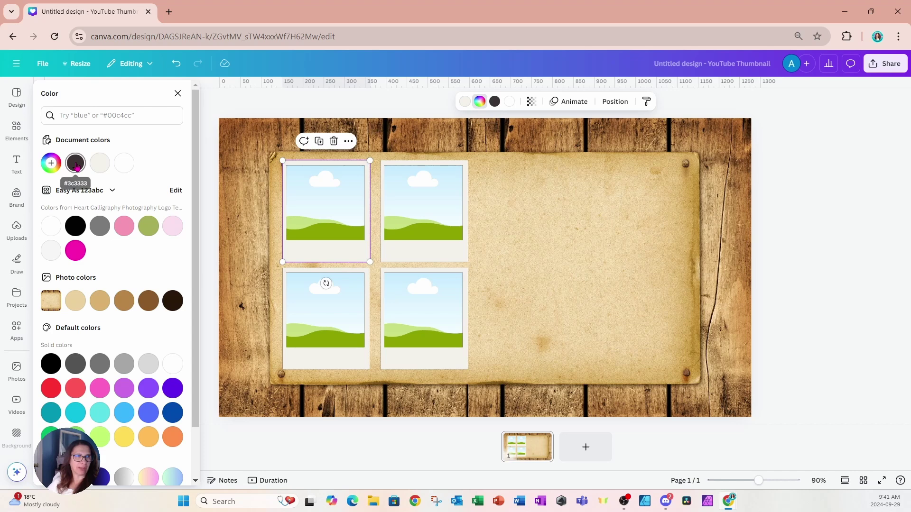
click(75, 164)
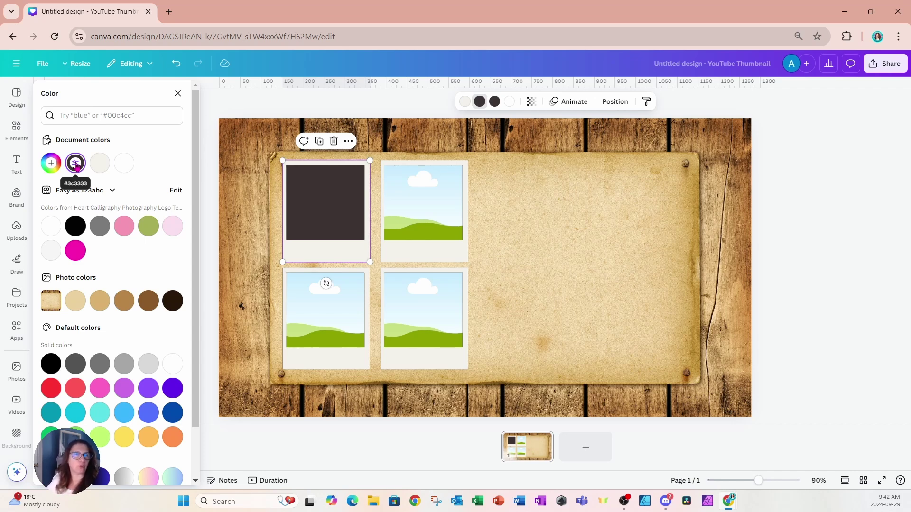
click(423, 198)
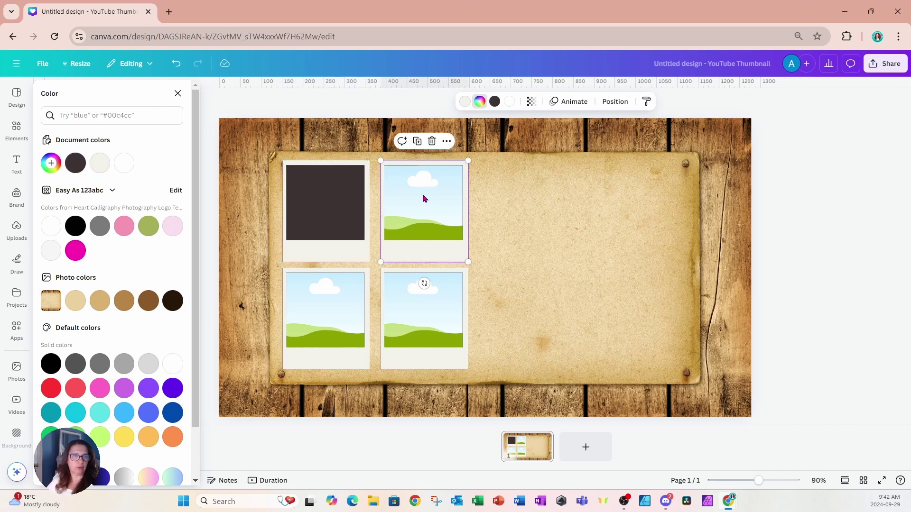
click(75, 163)
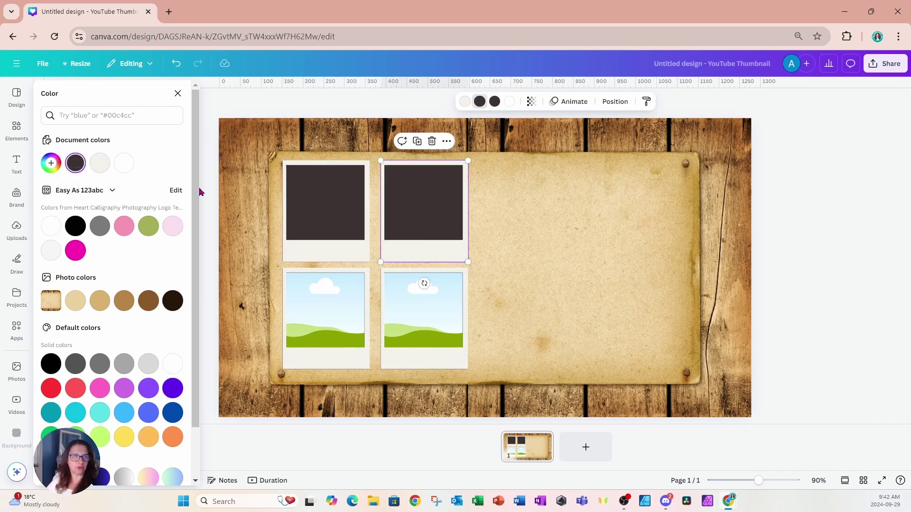
Fill the picture areas of the two lower polaroid frames with the dark document color #3c3333
click(320, 325)
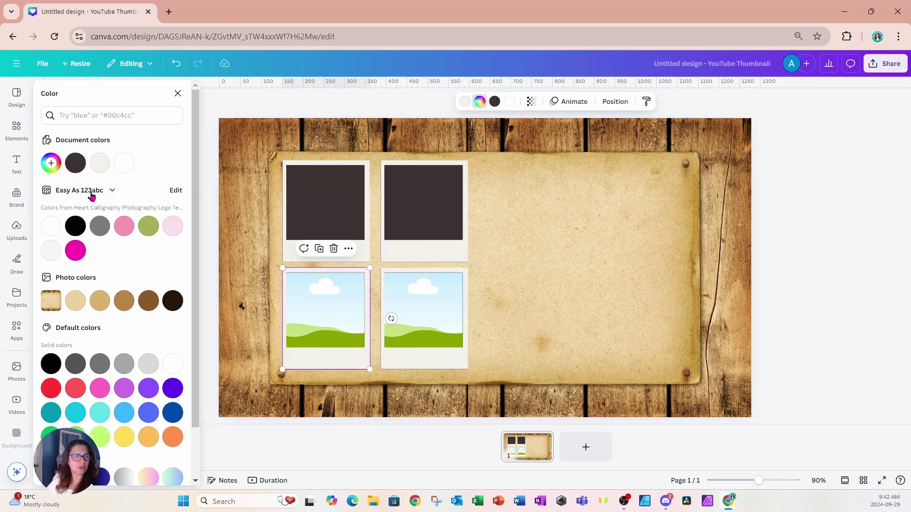
click(75, 162)
click(400, 295)
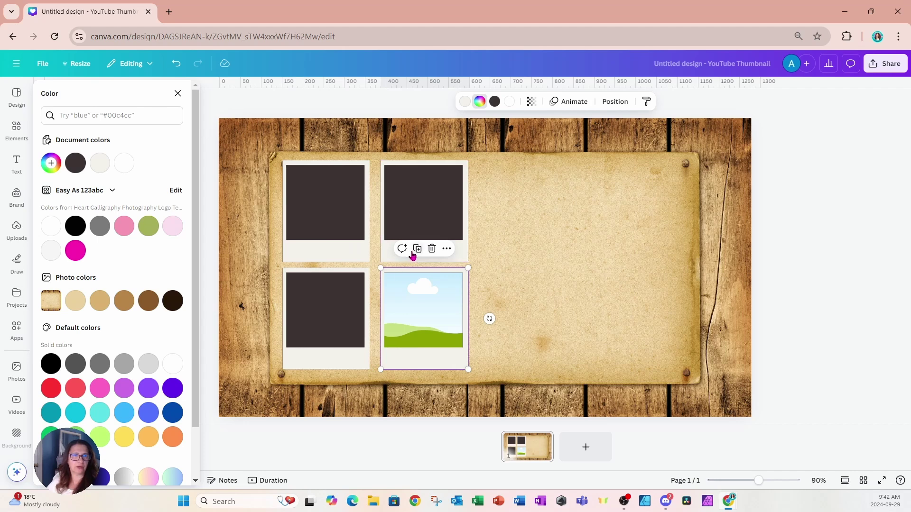
click(71, 164)
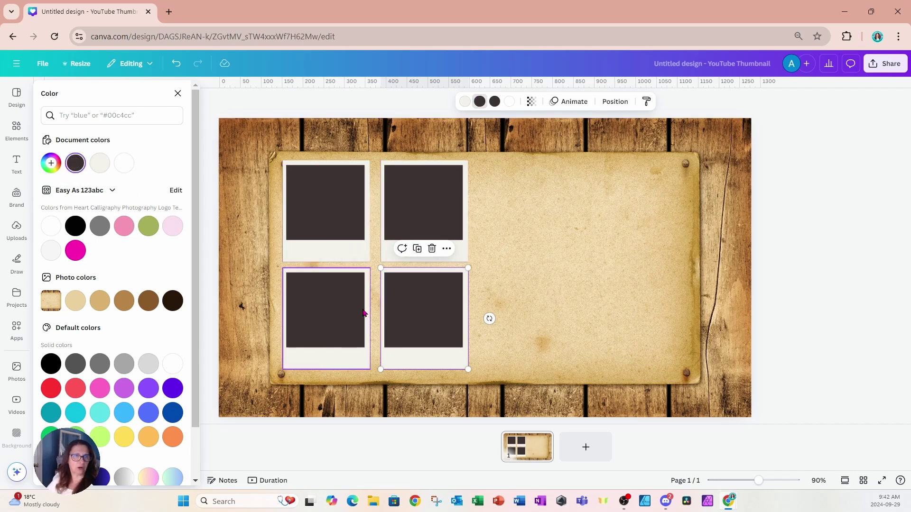
Duplicate the dark polaroid and stack a copy exactly on top of each of the four frames
click(340, 212)
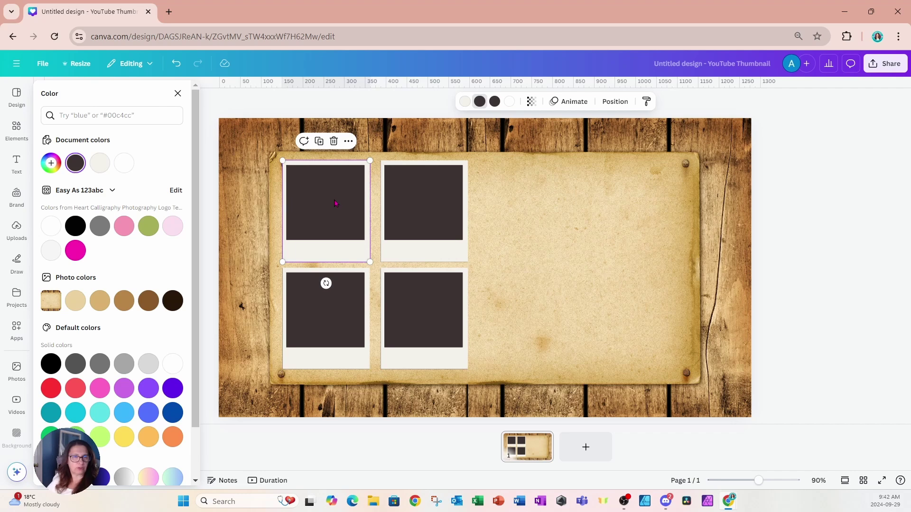
drag(335, 203, 440, 191)
click(325, 148)
click(417, 141)
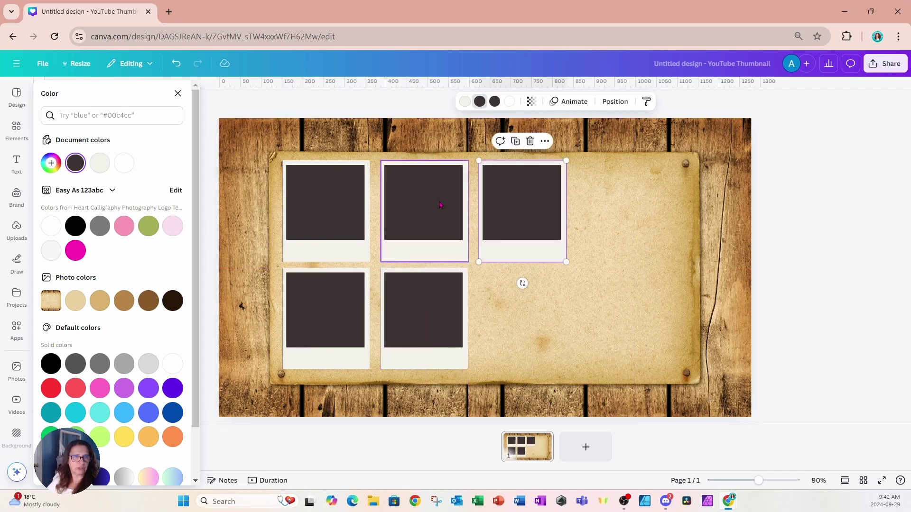
drag(496, 216, 315, 311)
click(317, 248)
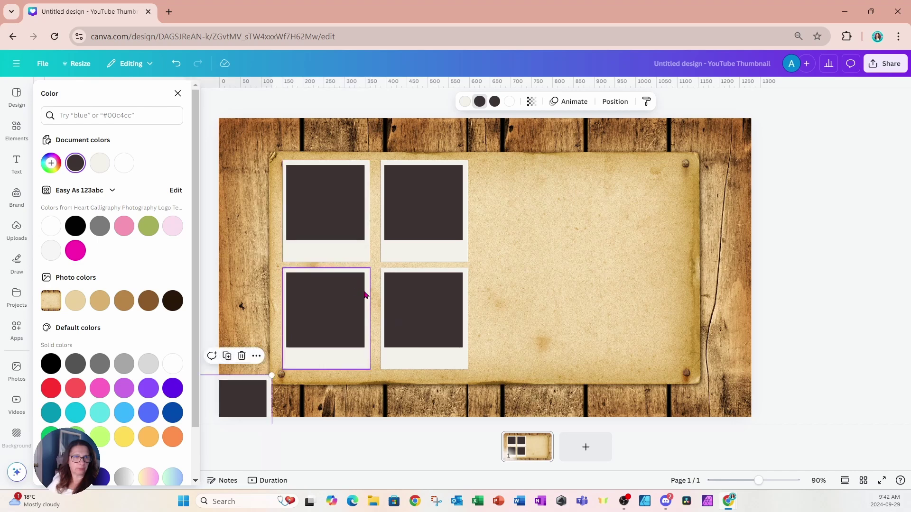
drag(247, 395, 445, 290)
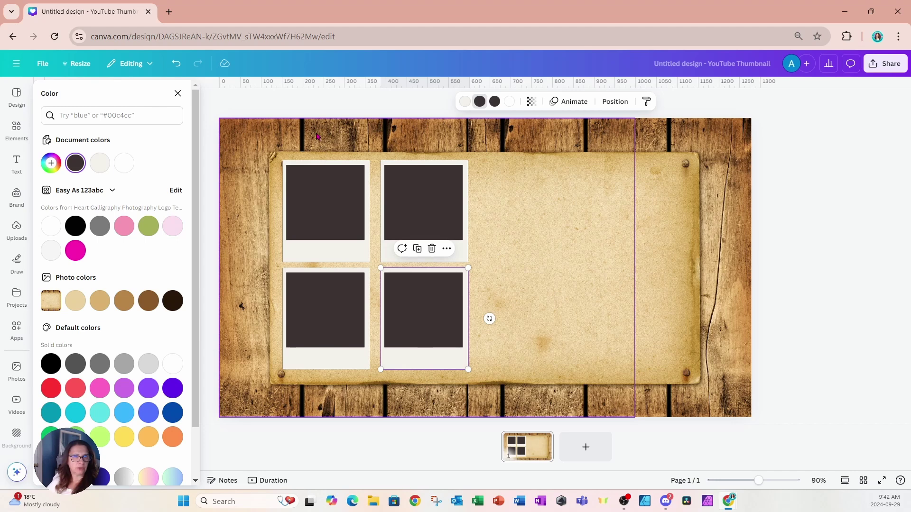
Group each polaroid frame with the copy stacked on it, making four separate groups
click(318, 171)
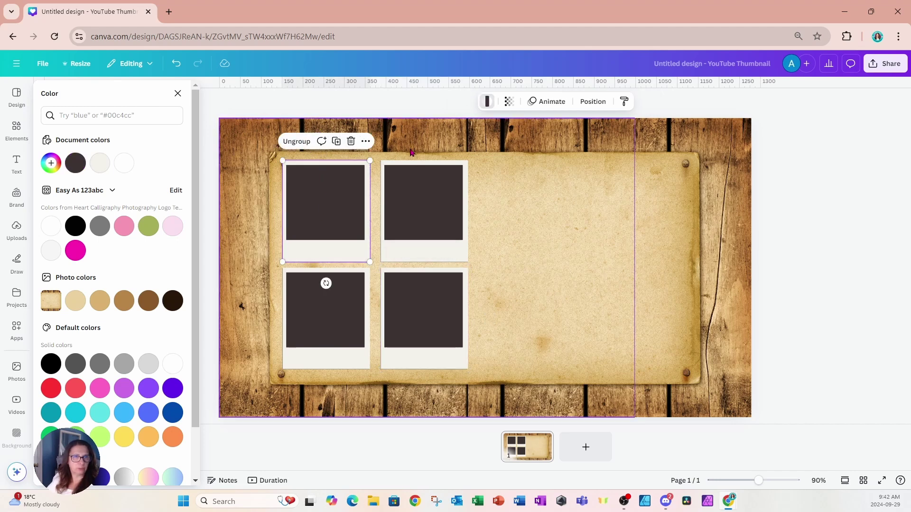
click(417, 167)
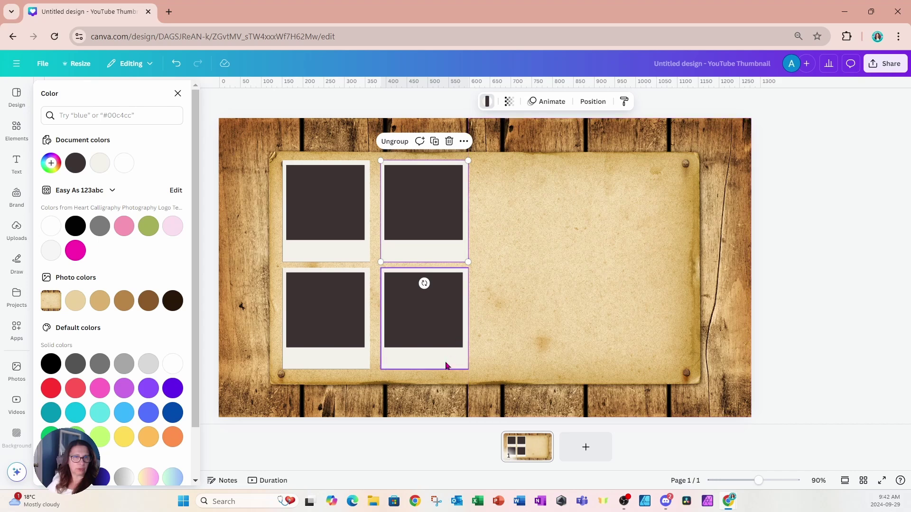
click(424, 333)
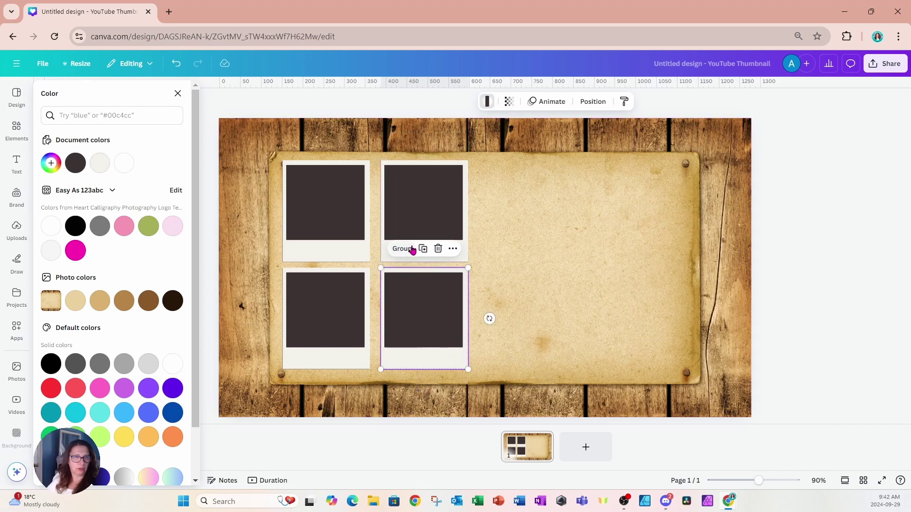
shift+click(346, 365)
drag(338, 408, 339, 328)
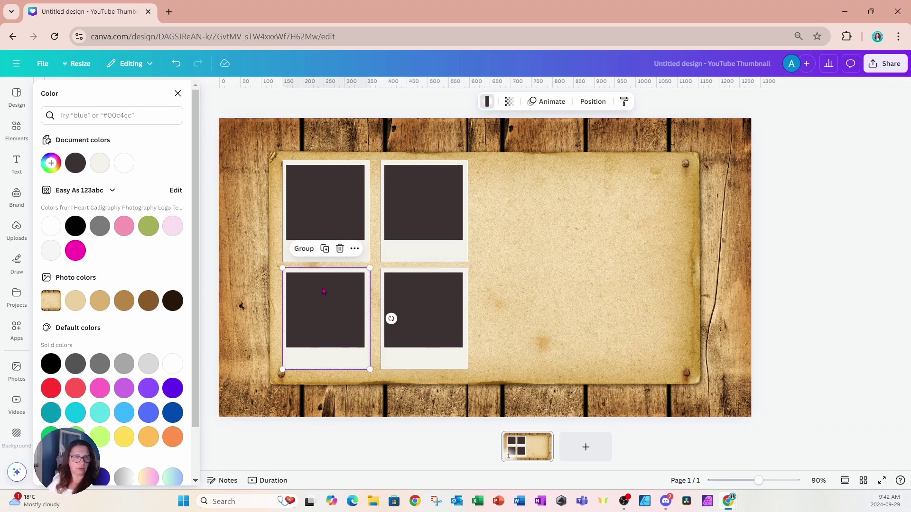
click(298, 248)
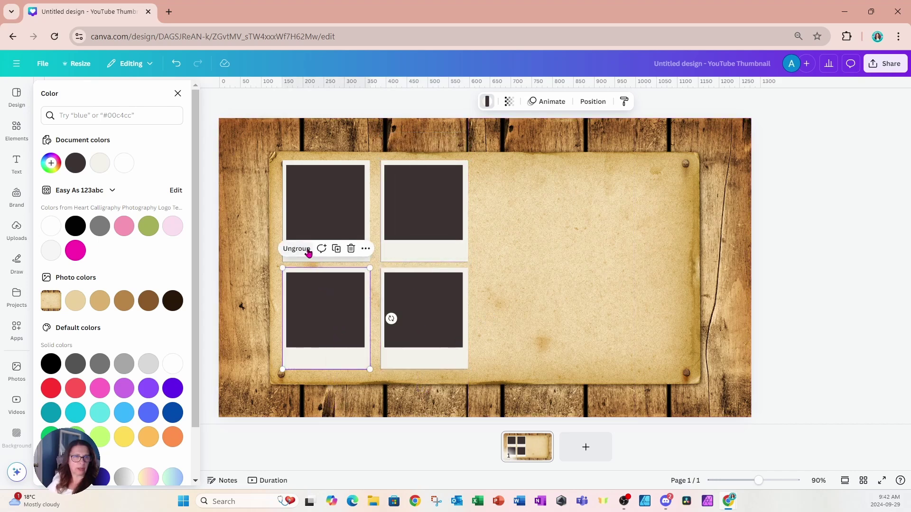
click(242, 169)
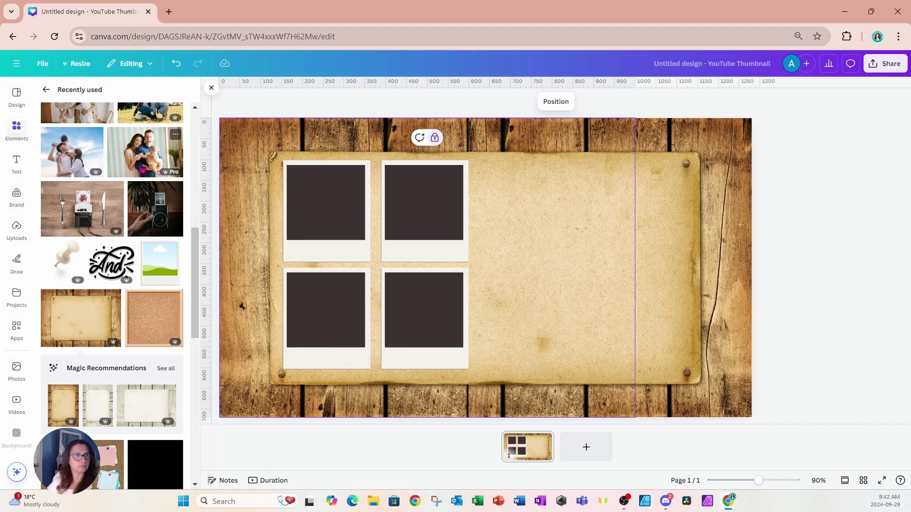
Place the recently used hugging-family photo in the upper-left polaroid and the family-on-the-grass photo in the upper-right one
scroll(156, 208, up, 2)
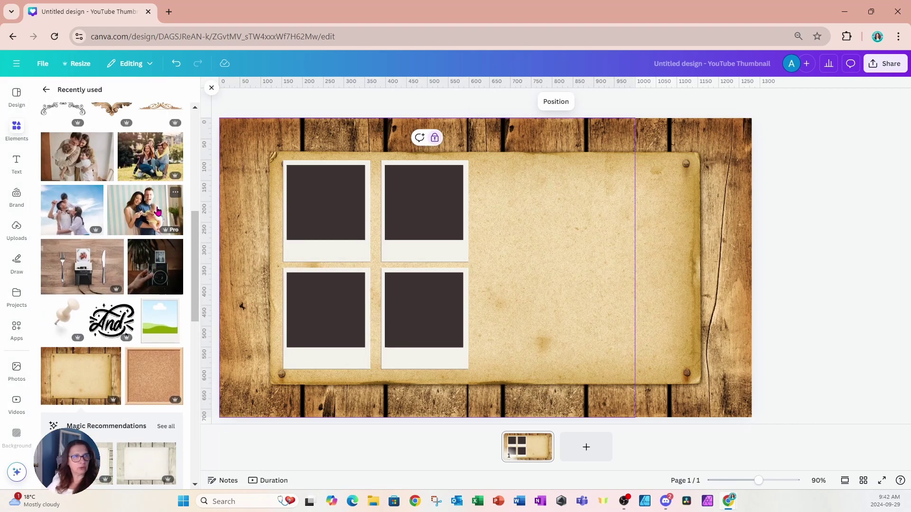
scroll(158, 211, up, 2)
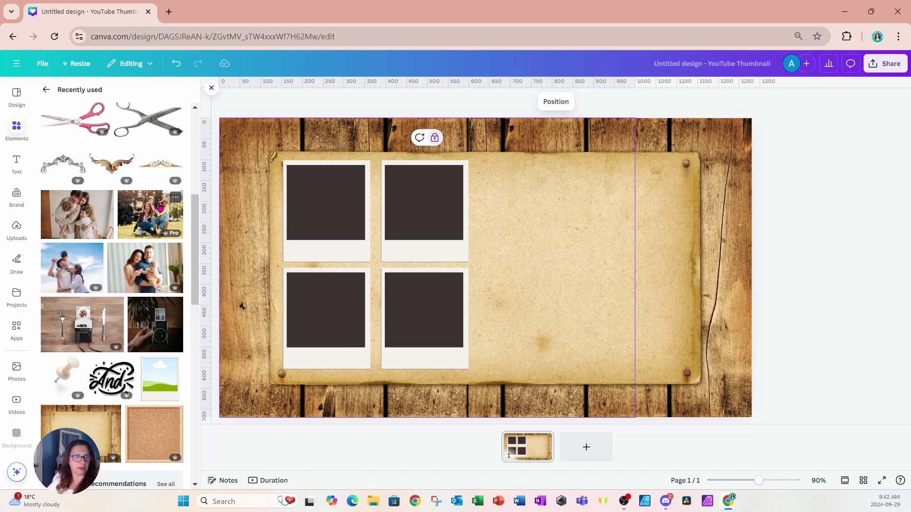
click(69, 223)
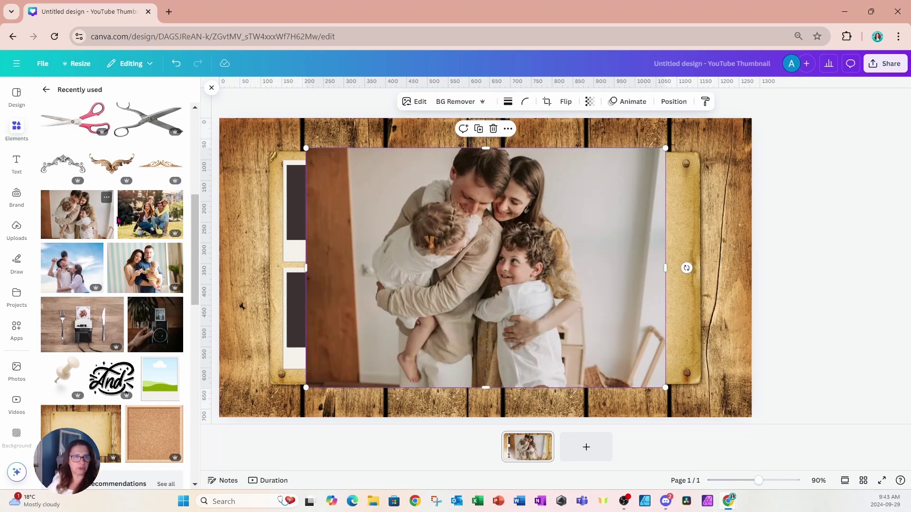
drag(488, 245, 330, 212)
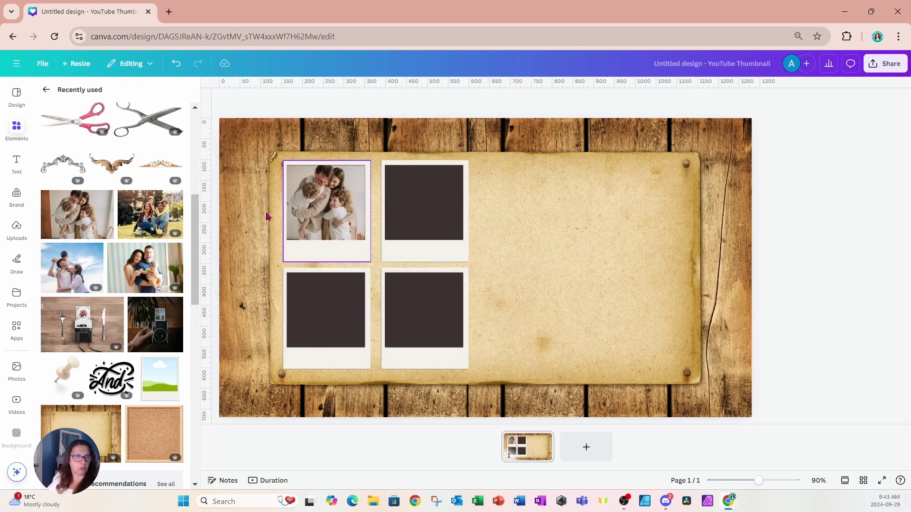
click(163, 223)
drag(478, 231, 424, 204)
Place the blue-sky family photo in the lower-left polaroid and the couple-with-baby photo in the lower-right one
click(71, 268)
drag(480, 284, 344, 310)
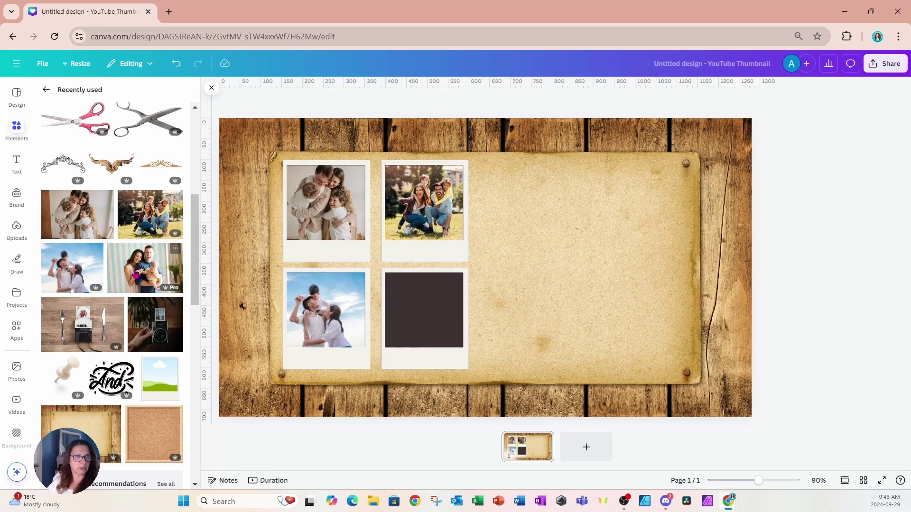
click(143, 268)
drag(491, 307, 423, 310)
Add the recently used white push pin, shrink it to about 90 px wide, and pin it over the upper-left polaroid's top edge
scroll(134, 350, up, 3)
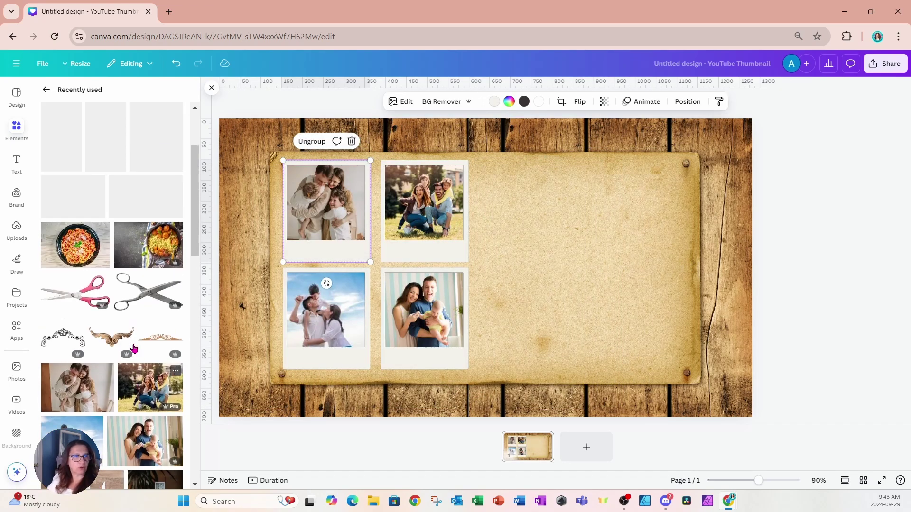
scroll(135, 349, down, 5)
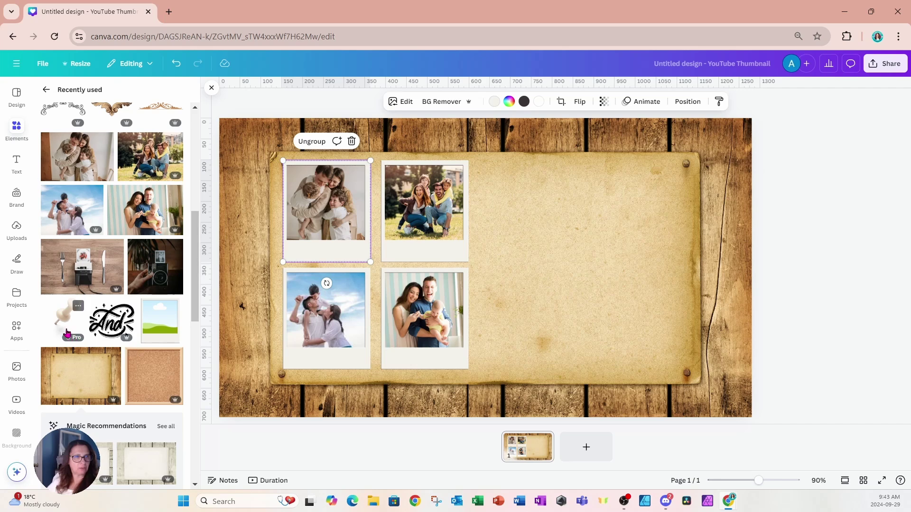
click(57, 321)
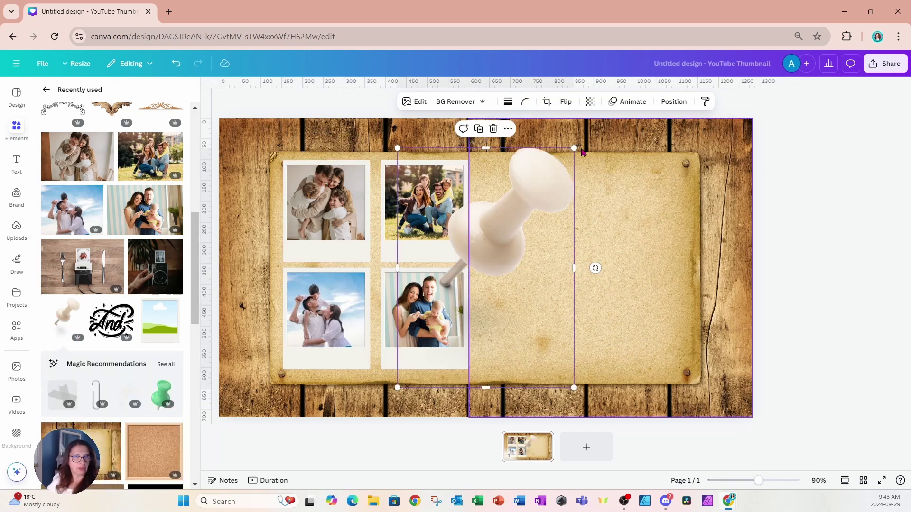
drag(574, 149, 472, 352)
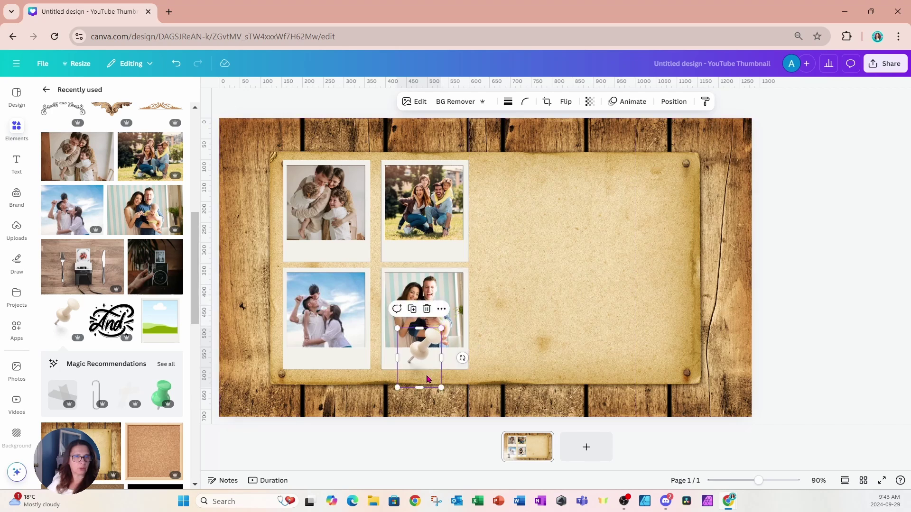
drag(429, 380, 360, 168)
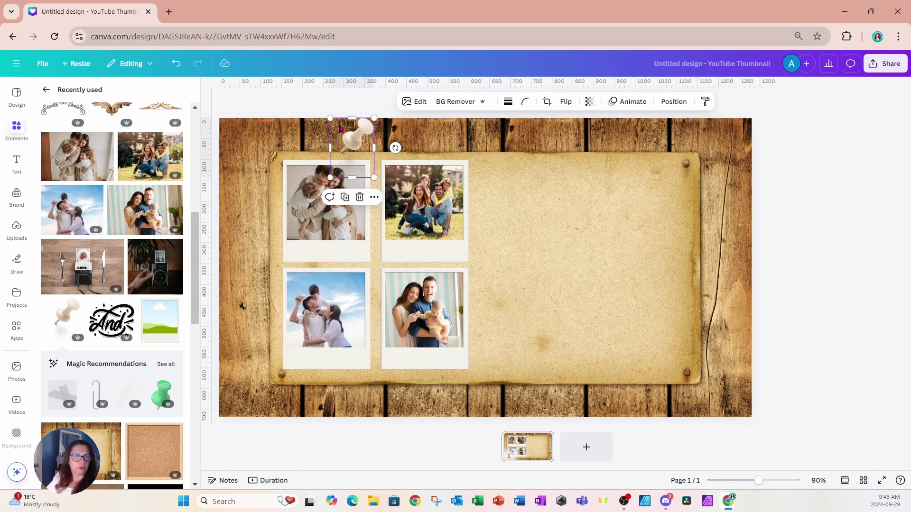
drag(340, 127, 320, 148)
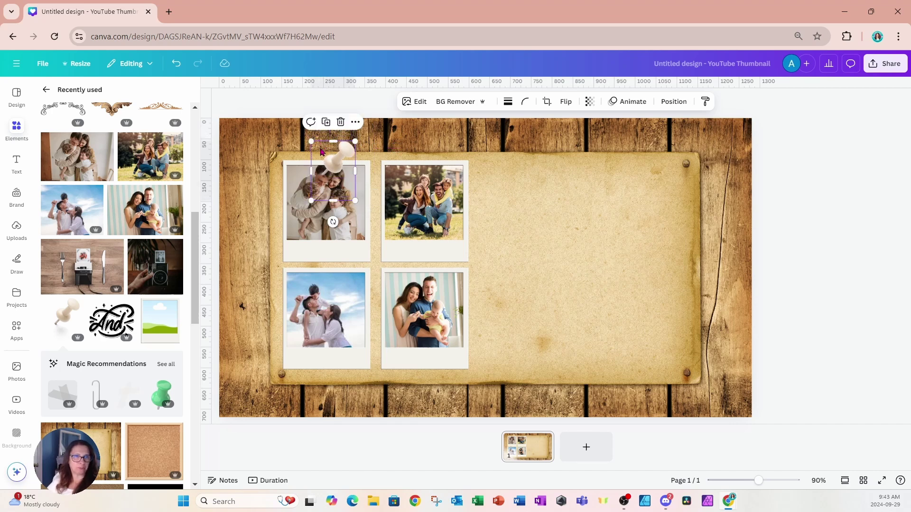
drag(311, 200, 317, 192)
drag(343, 146, 343, 152)
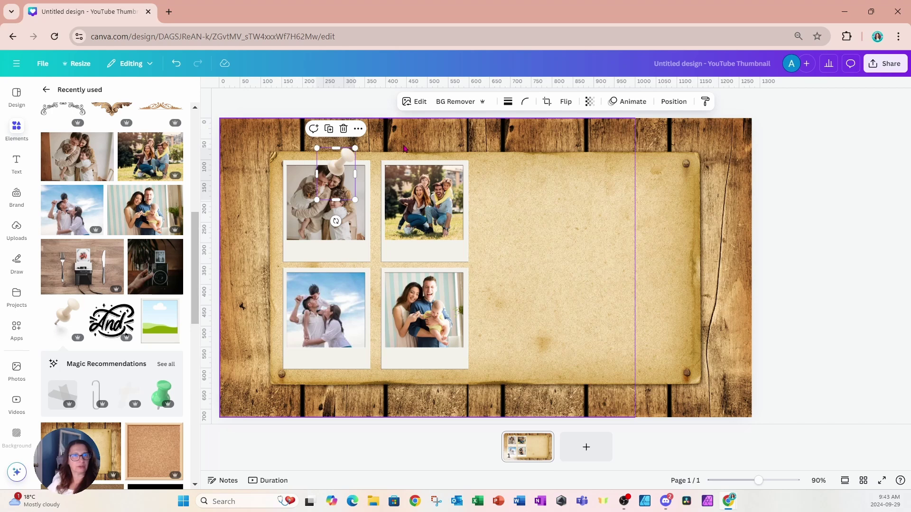
drag(345, 157, 347, 163)
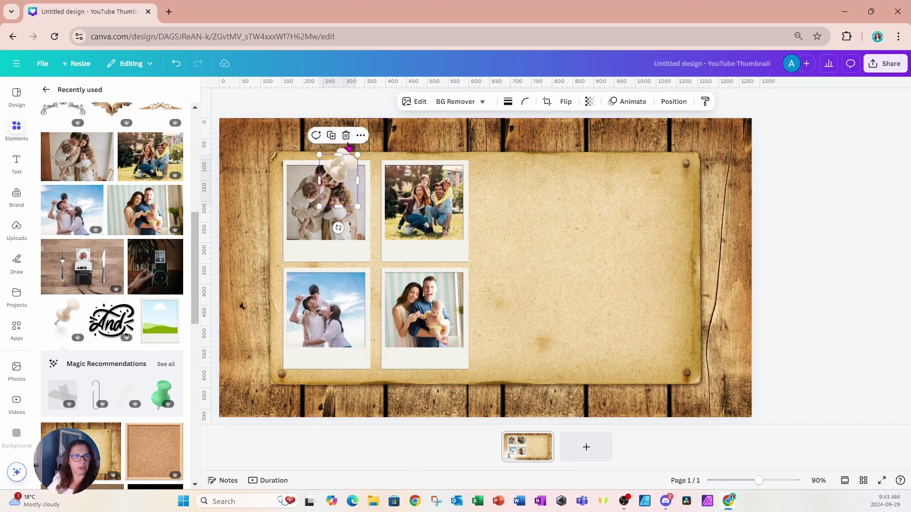
Duplicate the push pin three times and position a copy at the top edge of each remaining polaroid
drag(356, 162, 448, 148)
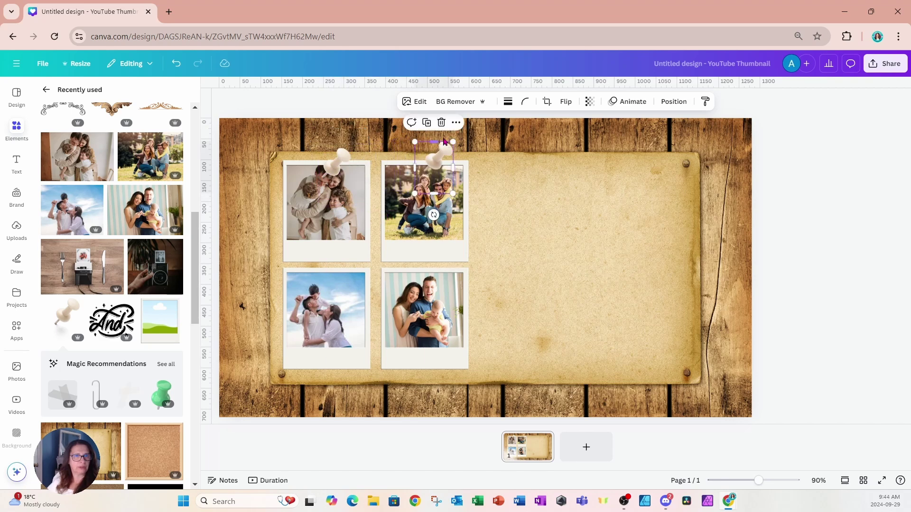
click(428, 122)
drag(535, 152, 339, 267)
click(323, 229)
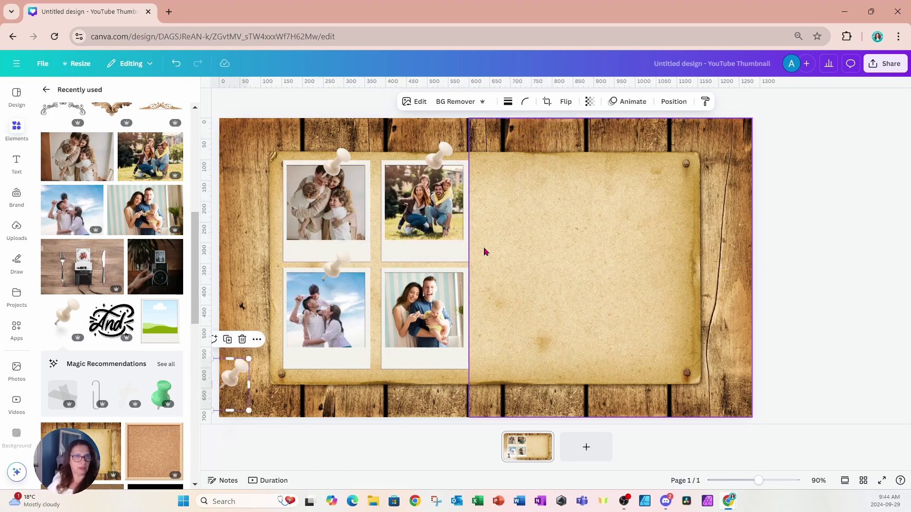
drag(237, 376, 439, 262)
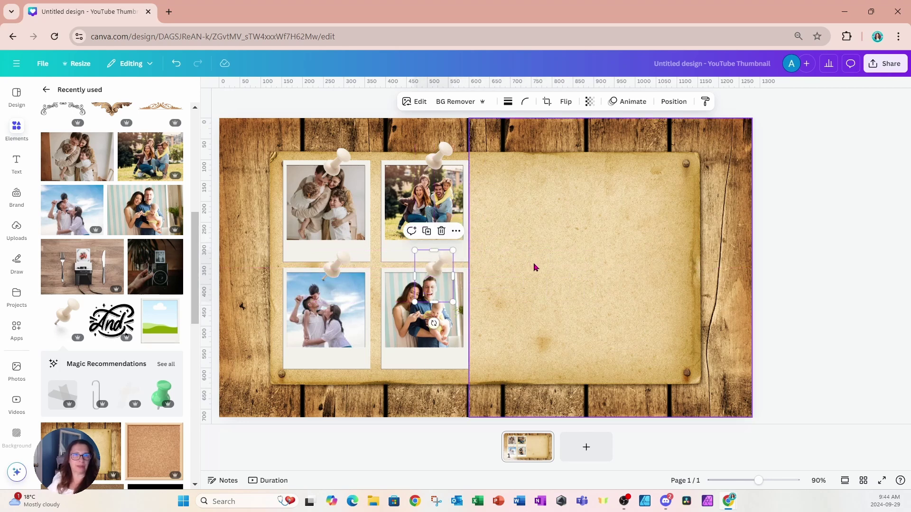
click(534, 267)
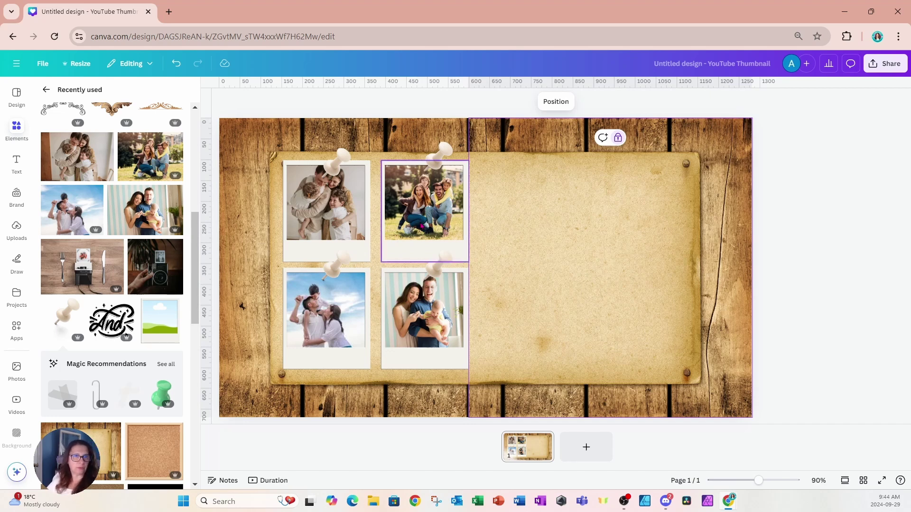
Set the transparency of the photo polaroids in the upper-left and upper-right groups to 0
click(322, 208)
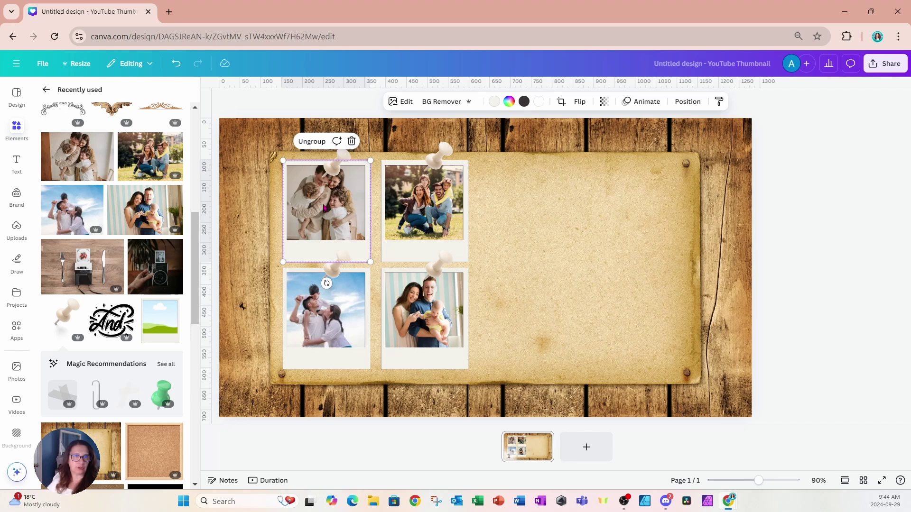
click(603, 102)
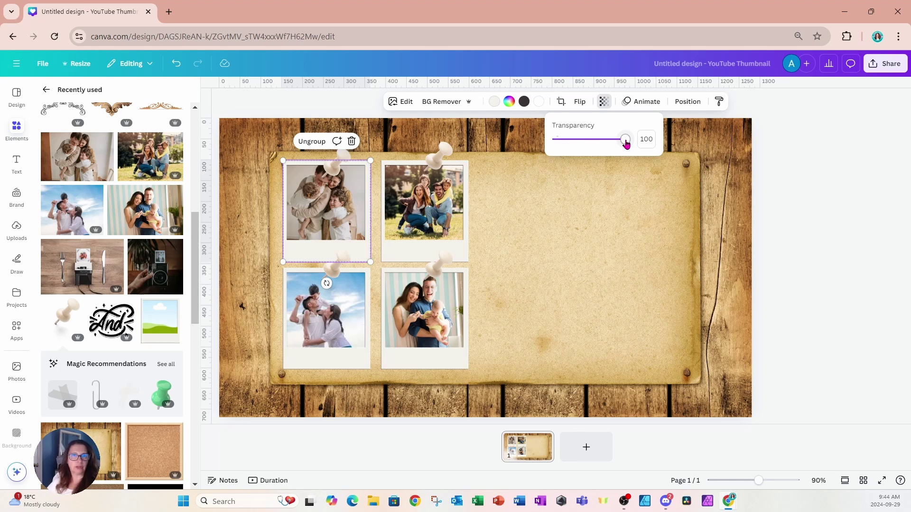
drag(625, 140, 557, 139)
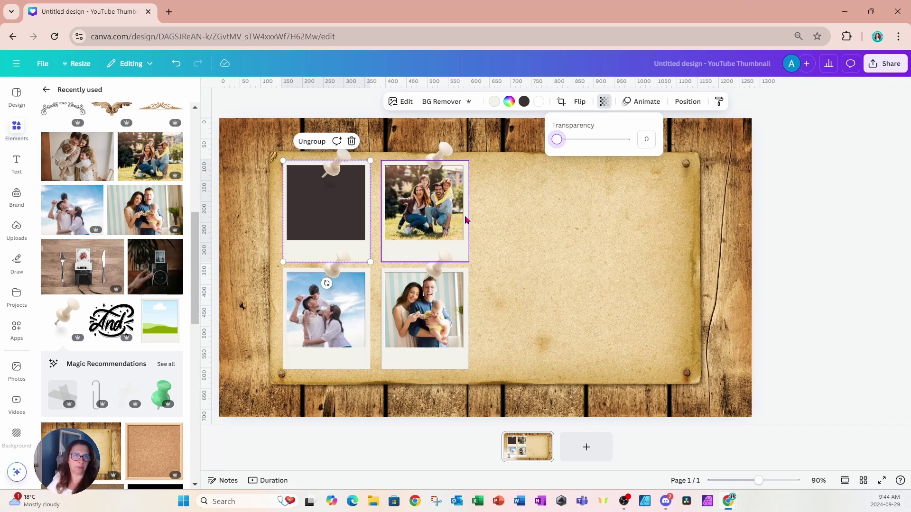
click(435, 219)
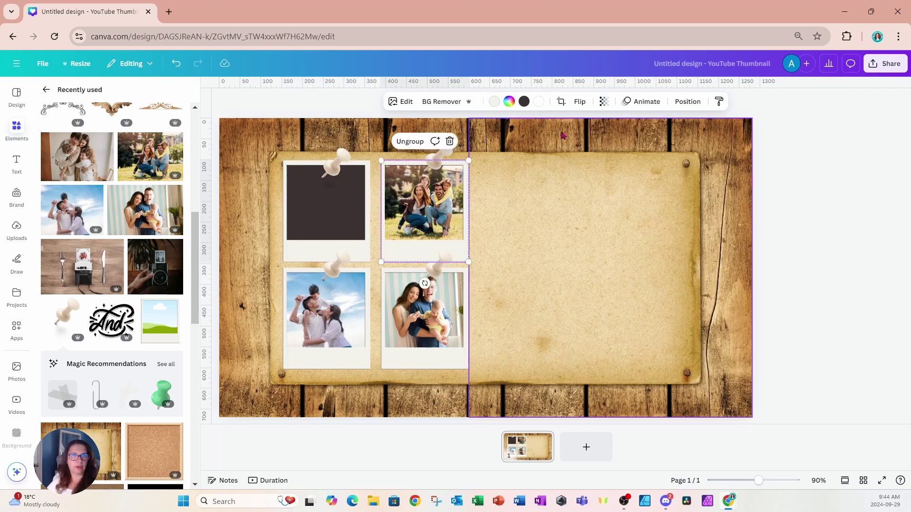
click(602, 103)
drag(624, 139, 557, 139)
Set the transparency of the photos in the lower-left and lower-right polaroid groups to 0
click(299, 310)
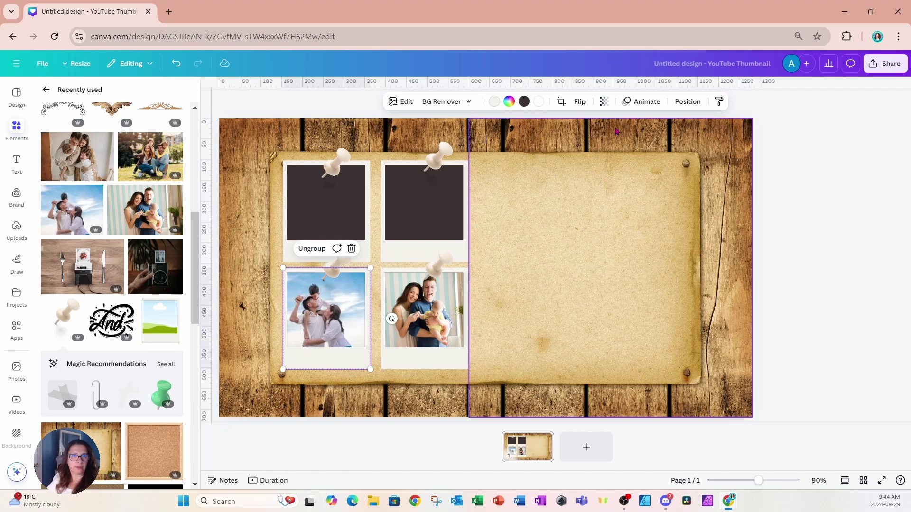
click(603, 102)
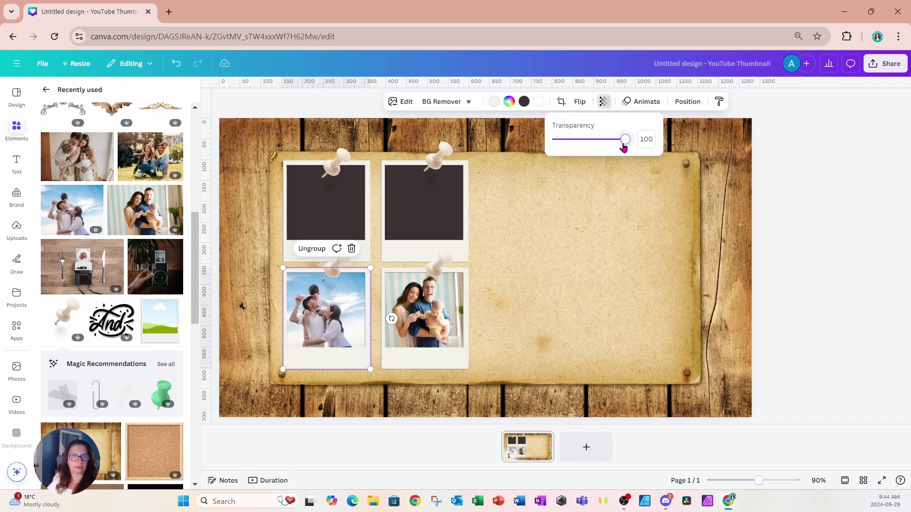
drag(625, 139, 557, 139)
click(424, 321)
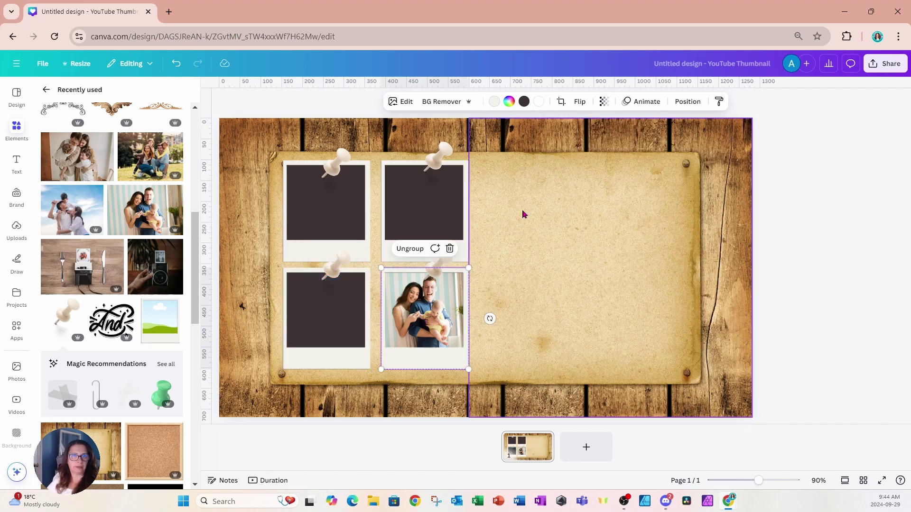
click(603, 102)
drag(625, 139, 557, 138)
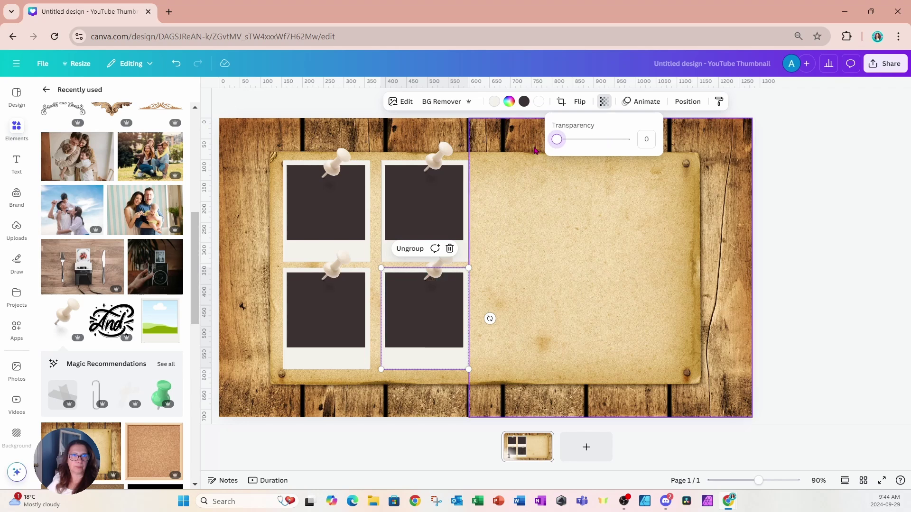
click(623, 287)
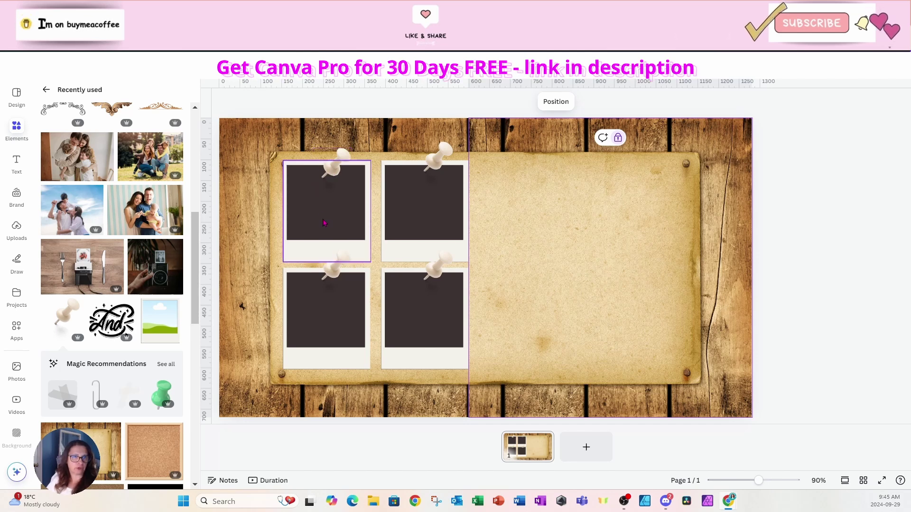
With the layer list open, move the lower-right and lower-left polaroids to the parchment's right side, tilting them counterclockwise and clockwise respectively
click(543, 105)
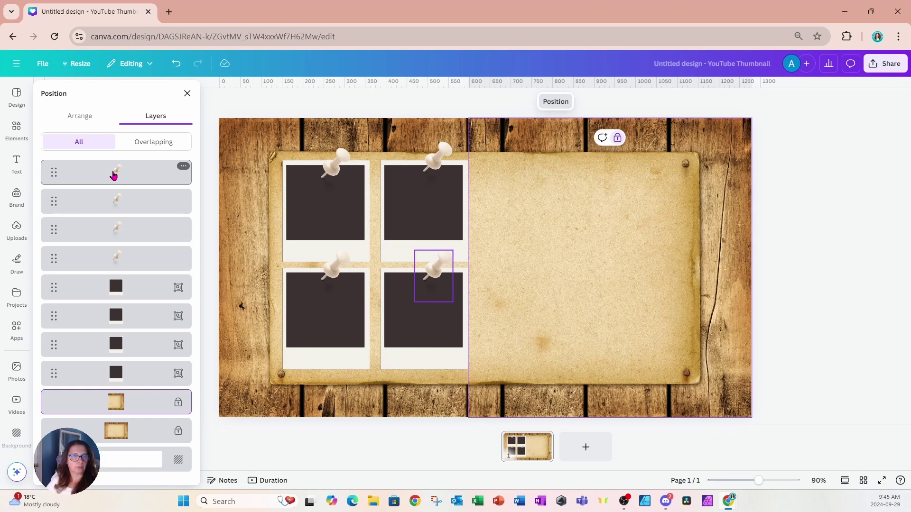
click(397, 338)
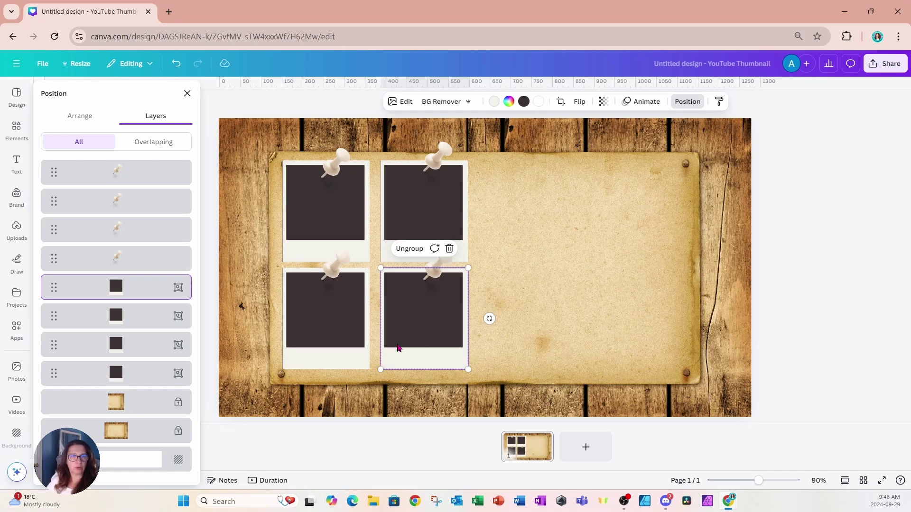
drag(398, 348, 590, 326)
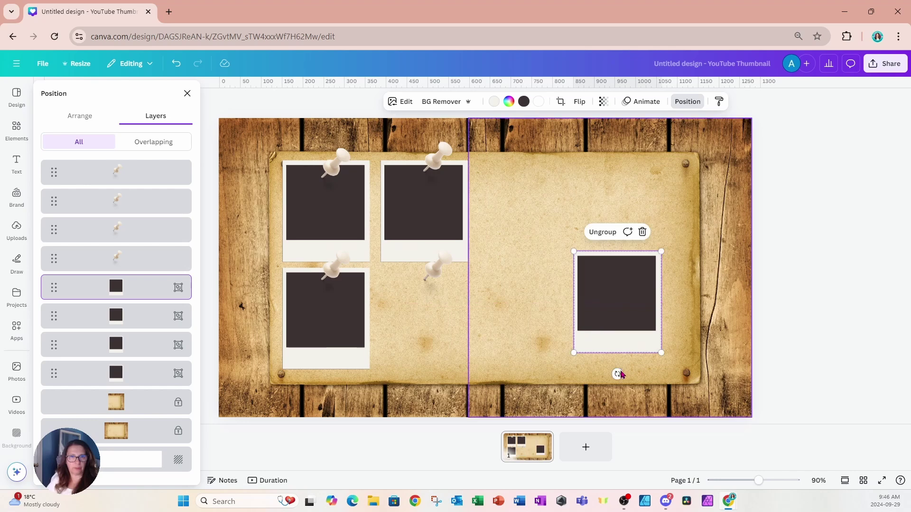
drag(618, 367, 712, 380)
drag(341, 343, 618, 321)
drag(605, 371, 522, 353)
Add the upper-right polaroid, tilted counterclockwise, and the upper-left polaroid, tilted clockwise, to the overlapping pile on the parchment's right side
drag(403, 216, 586, 298)
drag(605, 366, 644, 357)
drag(630, 311, 649, 301)
drag(314, 222, 579, 286)
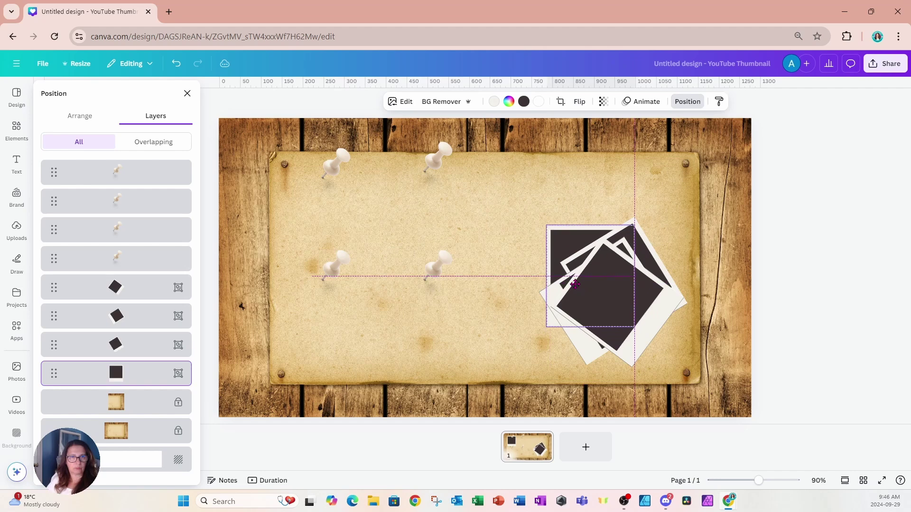
drag(592, 346, 526, 360)
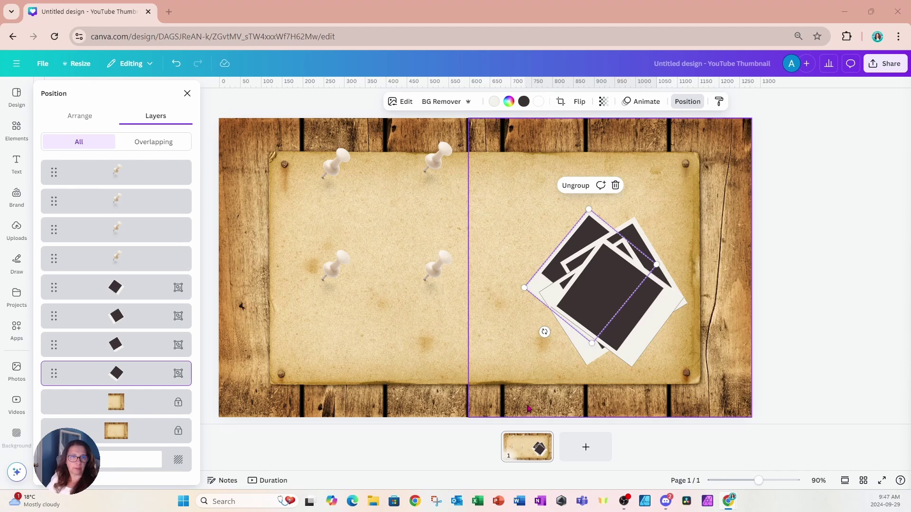
Duplicate page 1, and on the copy straighten the pile's front polaroid to 0° and place it under the upper-left push pin
click(524, 455)
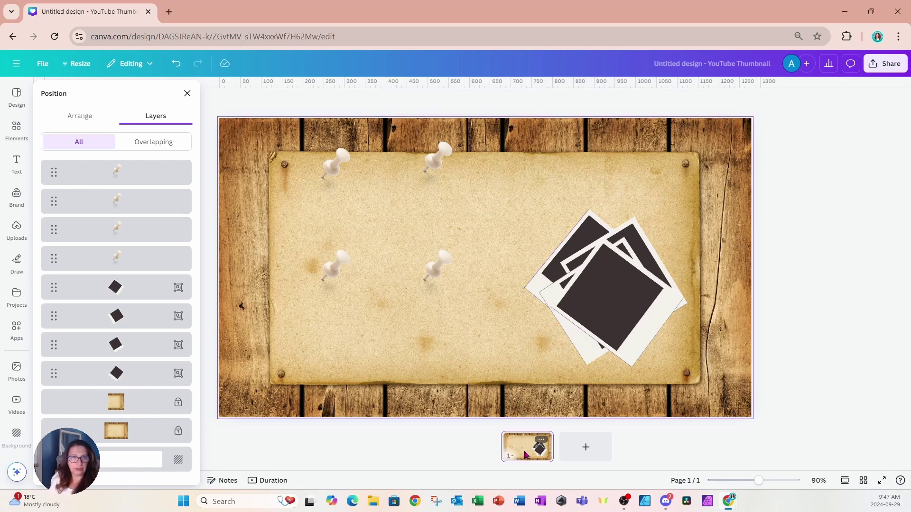
key(ctrl+d)
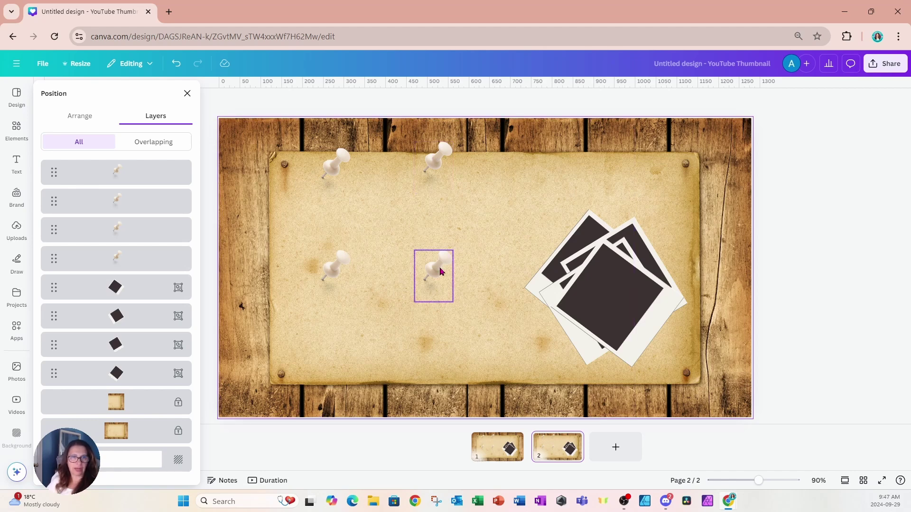
click(621, 313)
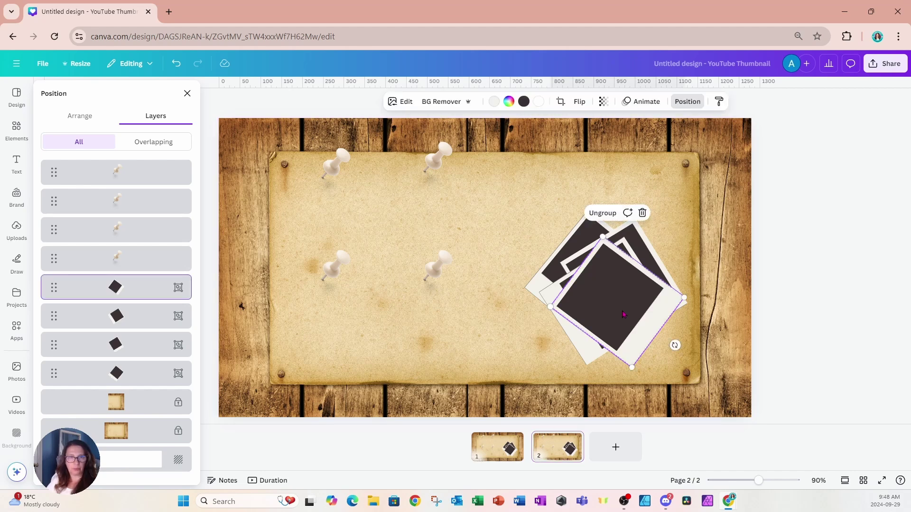
drag(676, 345, 617, 389)
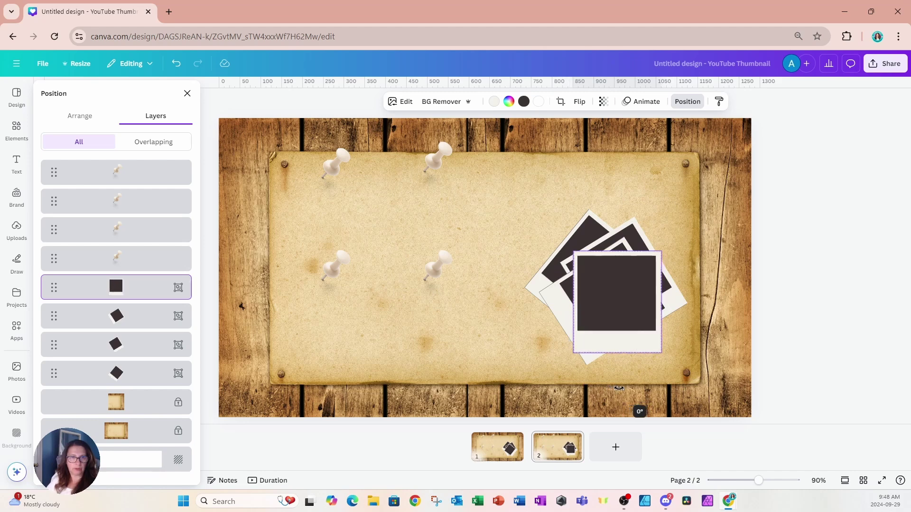
drag(629, 339, 338, 251)
click(433, 164)
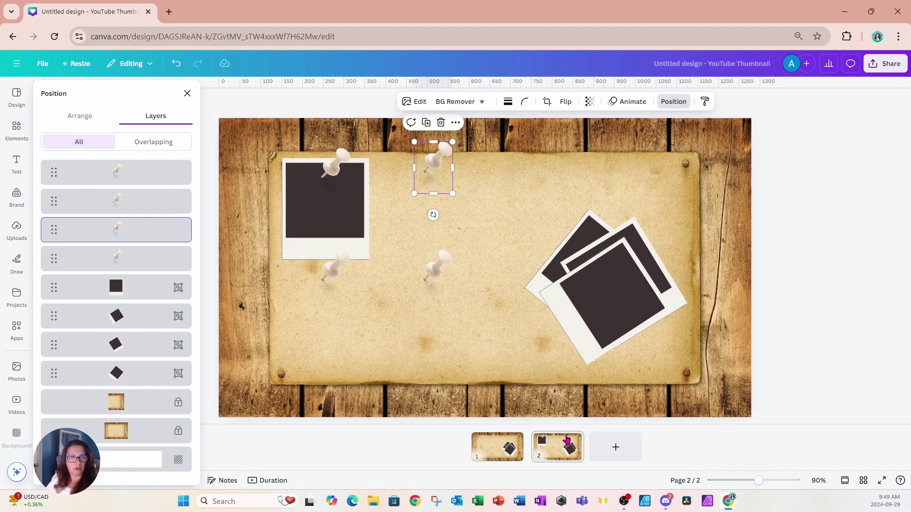
Duplicate page 2, and on the copy set the transparency of the photo in the upper-left polaroid to 100
click(561, 453)
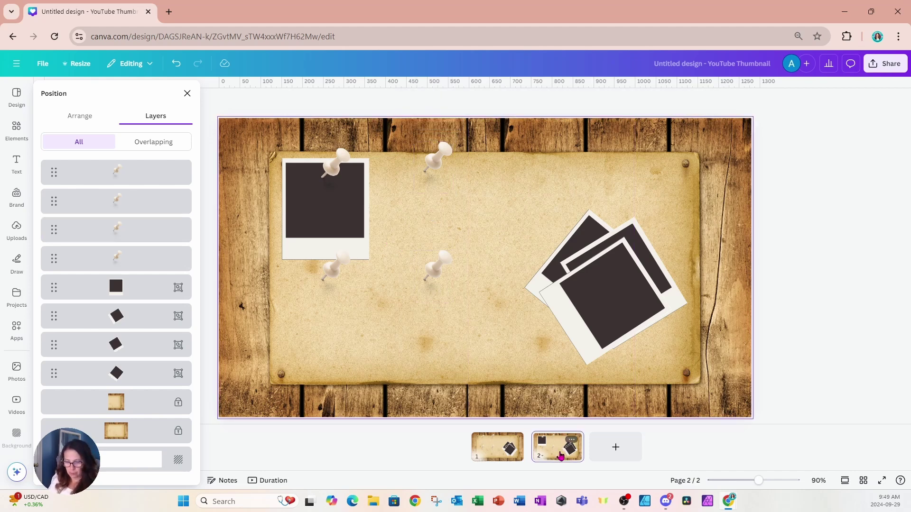
key(ctrl+d)
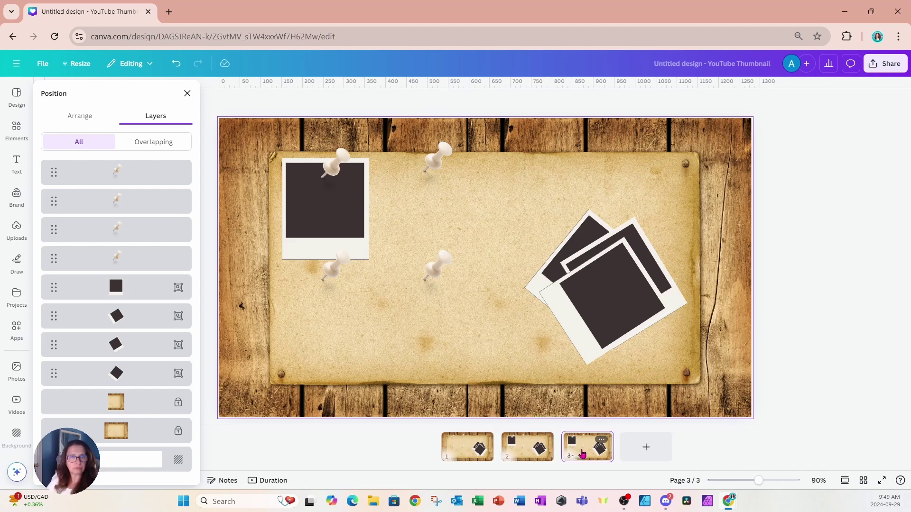
click(340, 224)
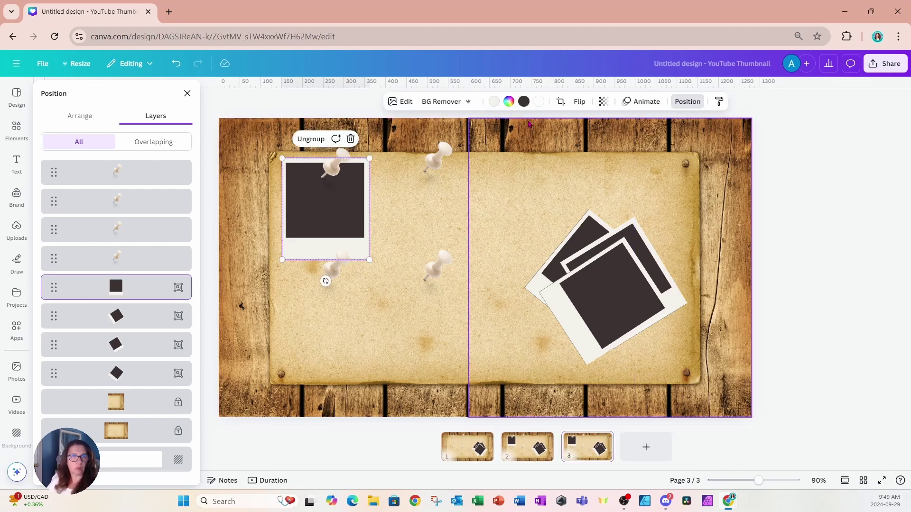
click(603, 101)
drag(571, 142, 628, 147)
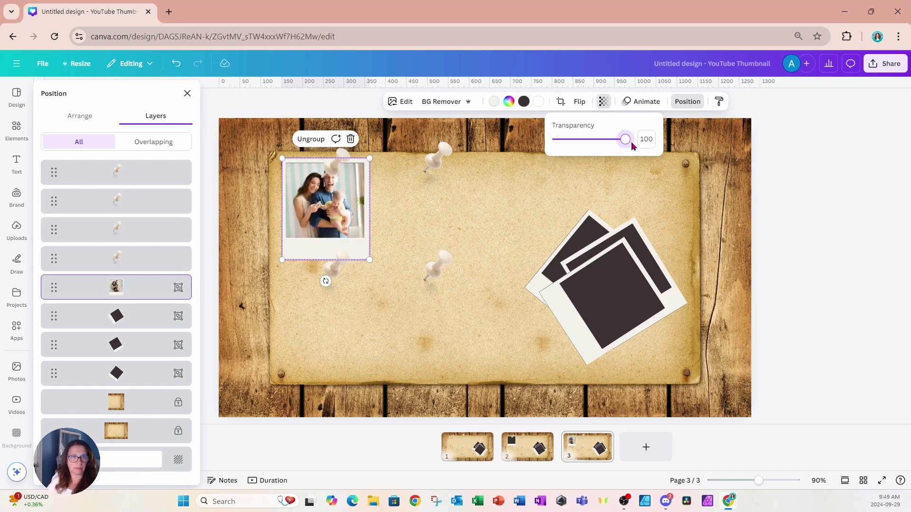
Duplicate page 3, and on the copy straighten the pile's front polaroid and align it under the upper-right push pin
click(587, 448)
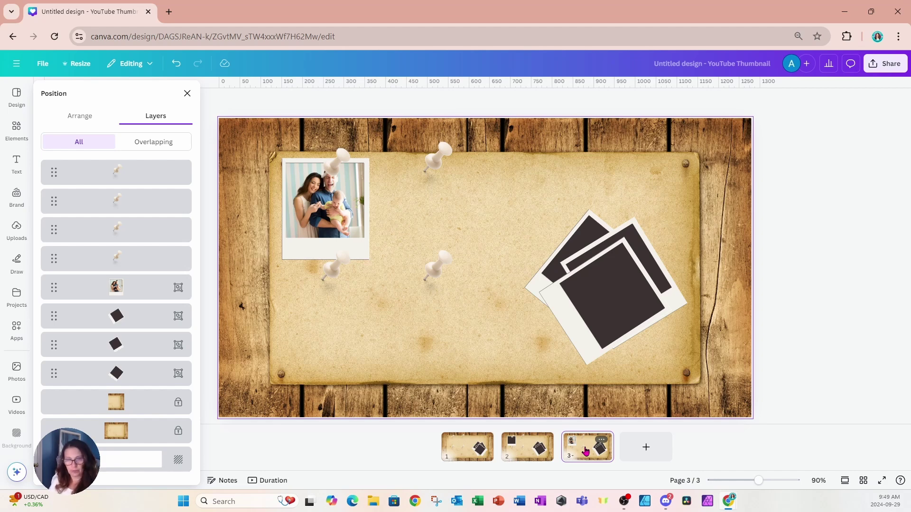
key(ctrl+d)
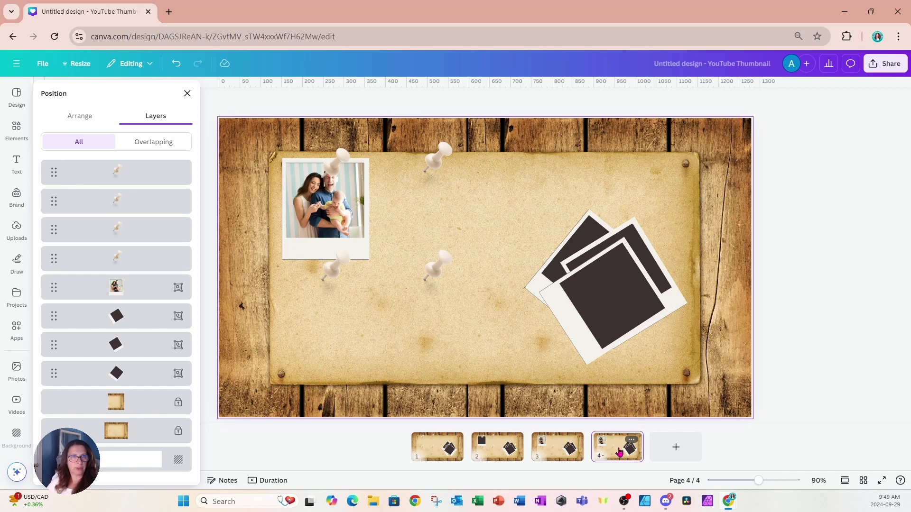
click(620, 318)
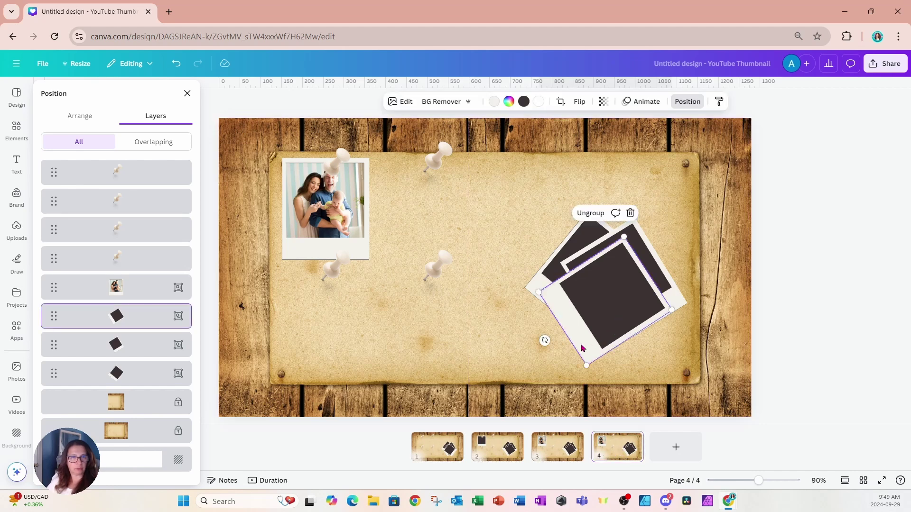
drag(544, 340, 611, 356)
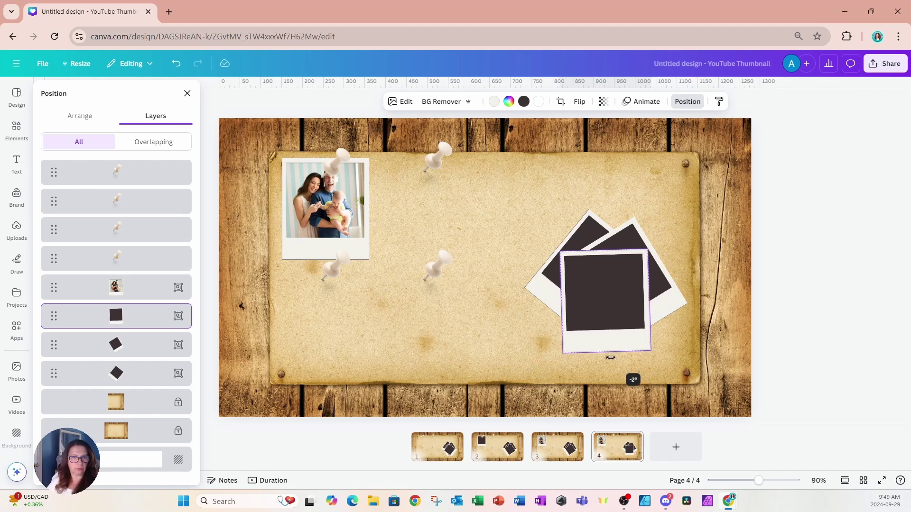
drag(611, 357, 436, 249)
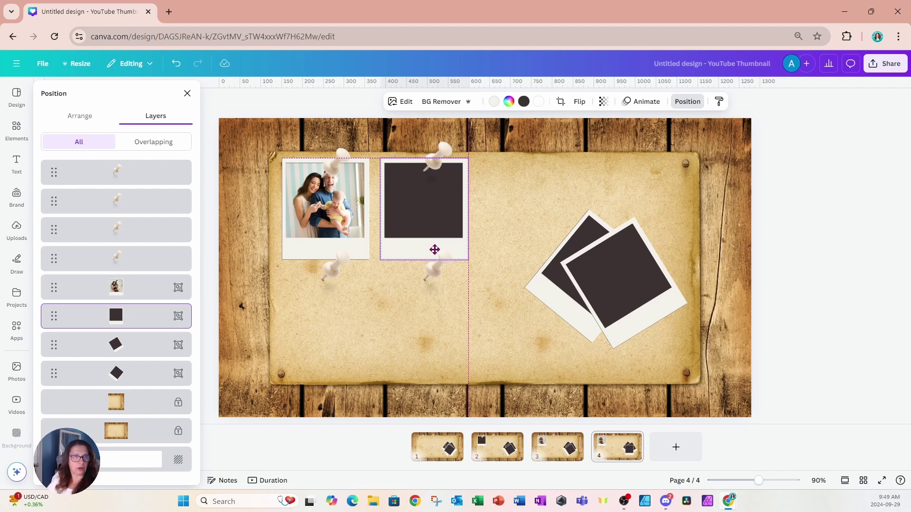
drag(435, 250, 435, 249)
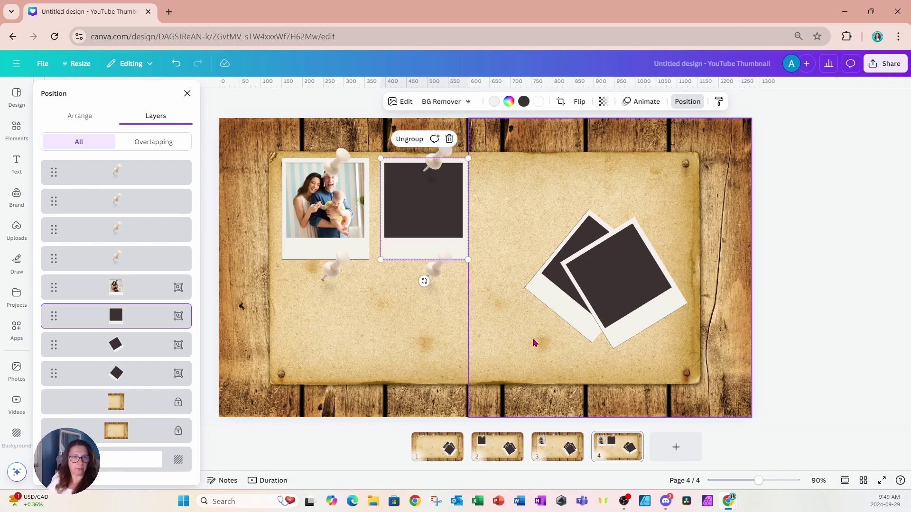
Duplicate page 4, and on the copy set the transparency of the photo in the upper-right polaroid to 100
click(608, 455)
key(ctrl+d)
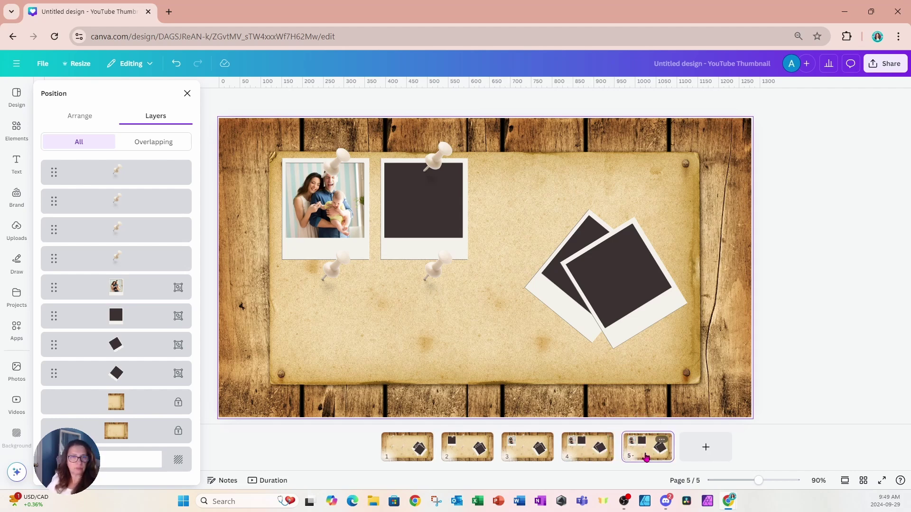
click(424, 210)
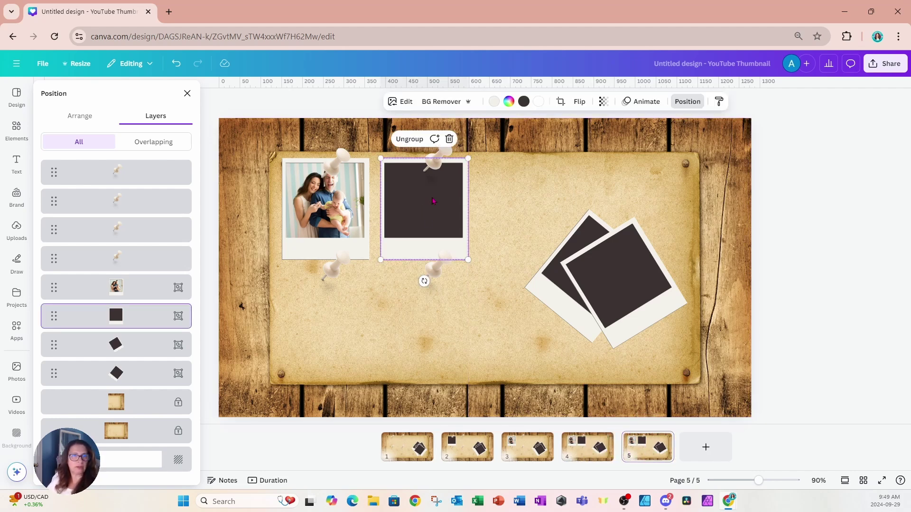
click(602, 102)
drag(556, 140, 626, 140)
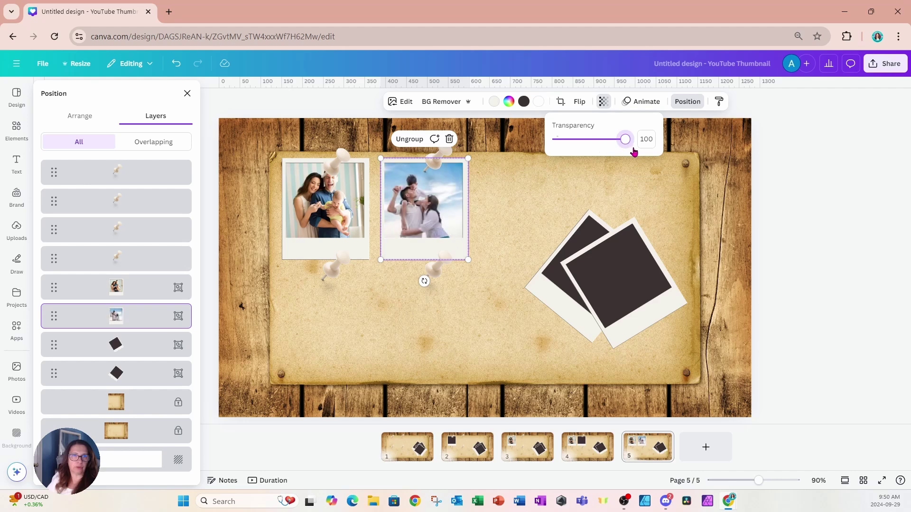
Duplicate page 5, and on the copy straighten the pile's front polaroid and align it under the lower-left push pin
click(647, 453)
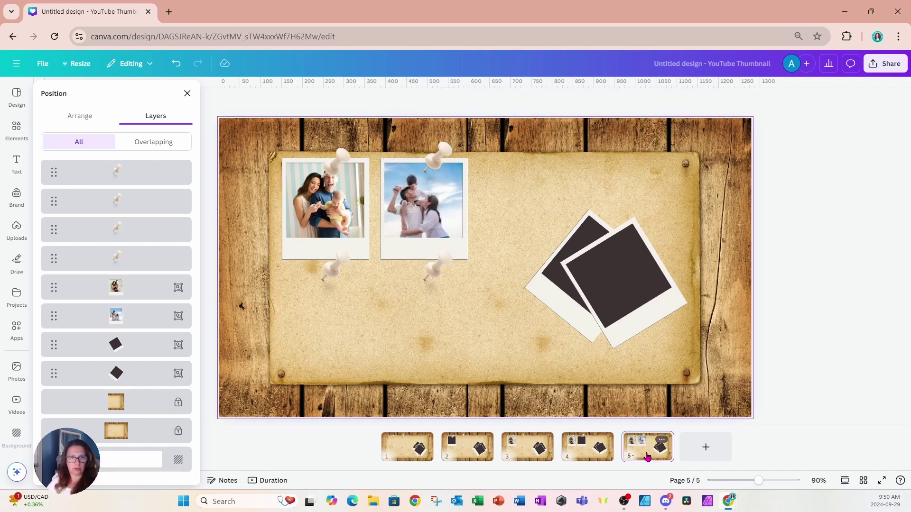
key(ctrl+d)
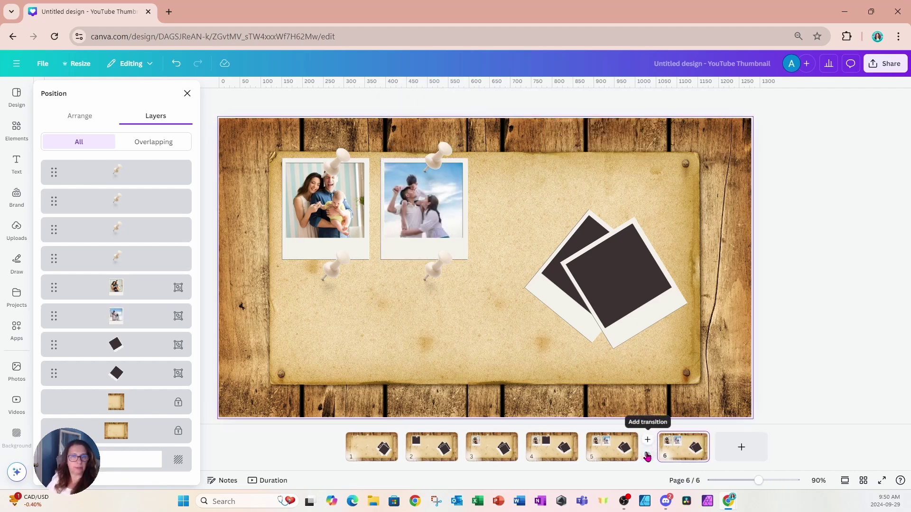
click(626, 294)
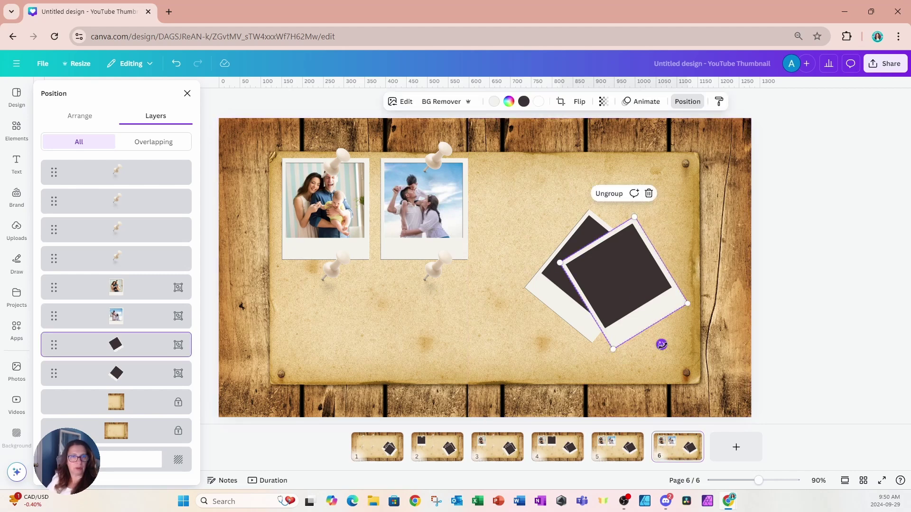
drag(660, 344, 622, 360)
drag(625, 299, 328, 337)
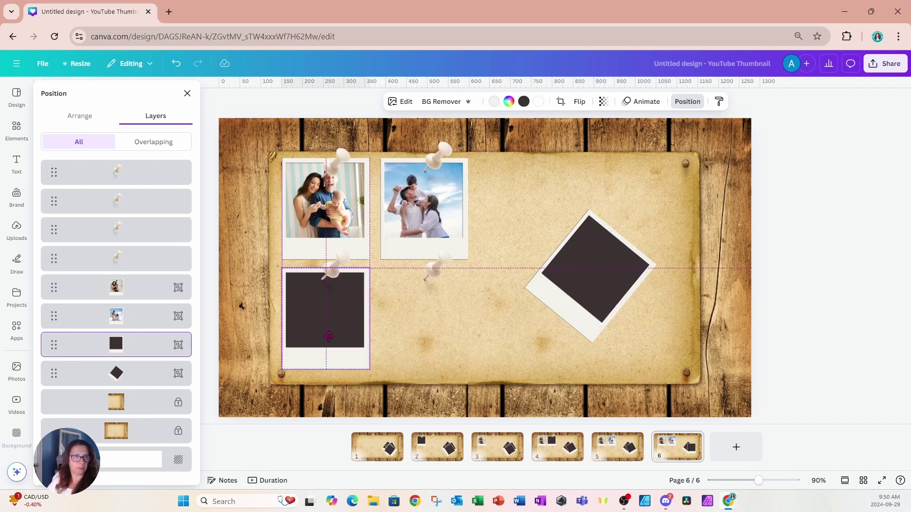
drag(328, 335, 328, 336)
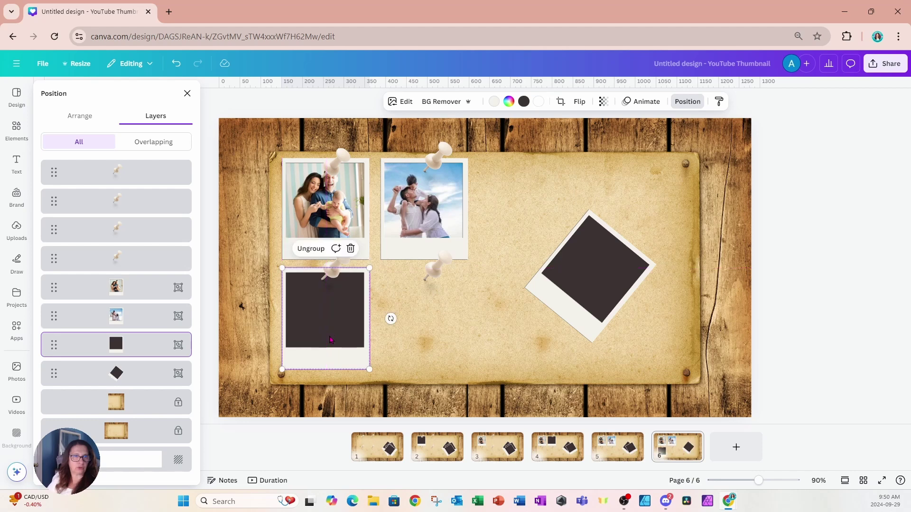
Duplicate page 6, and on the copy set the transparency of the dark photo in the lower-left polaroid to 100
click(681, 453)
key(ctrl+d)
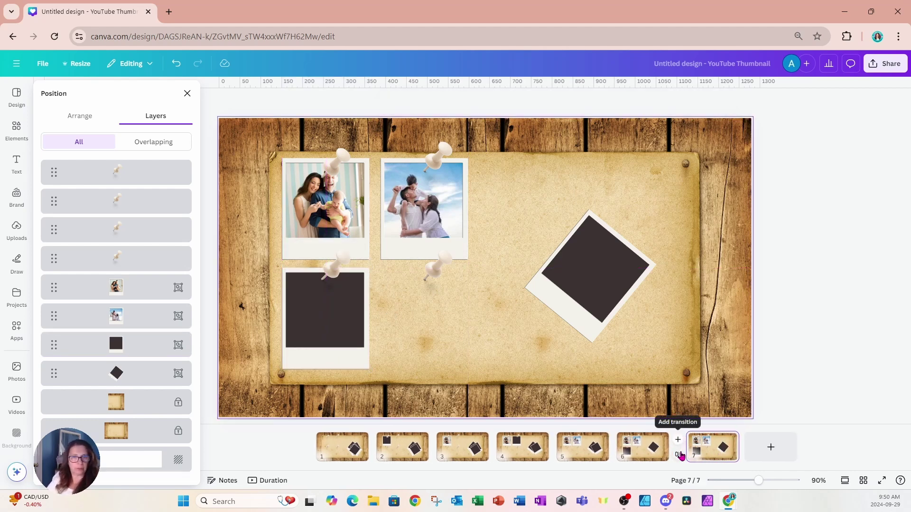
click(319, 354)
click(603, 101)
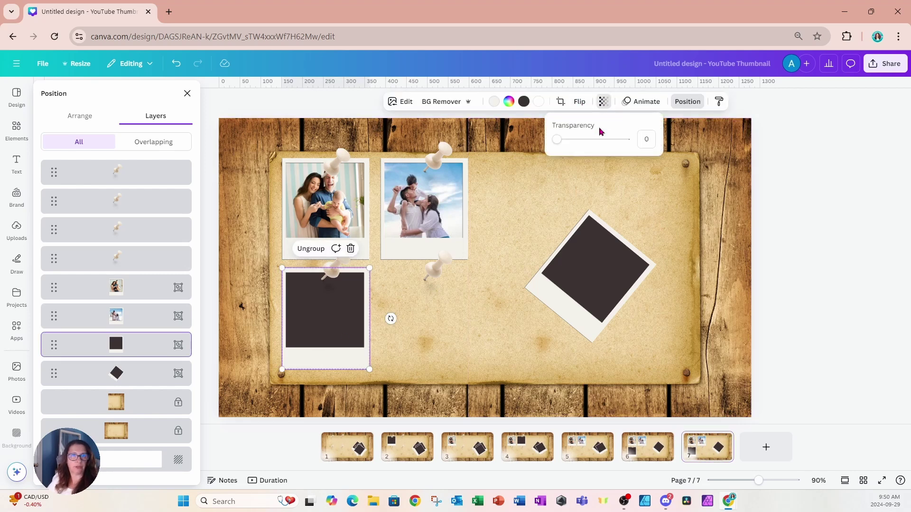
drag(559, 139, 635, 145)
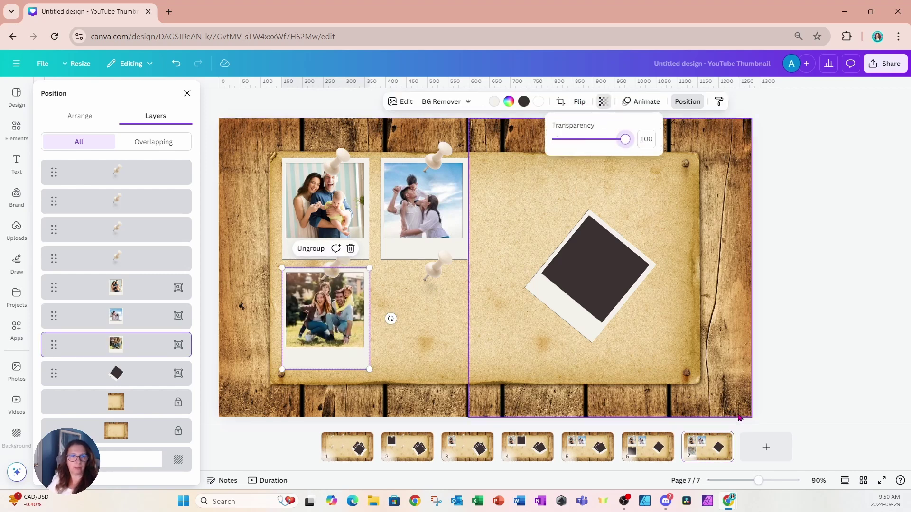
Duplicate page 7, and on the copy straighten the last tilted polaroid and align it under the lower-right push pin
click(704, 454)
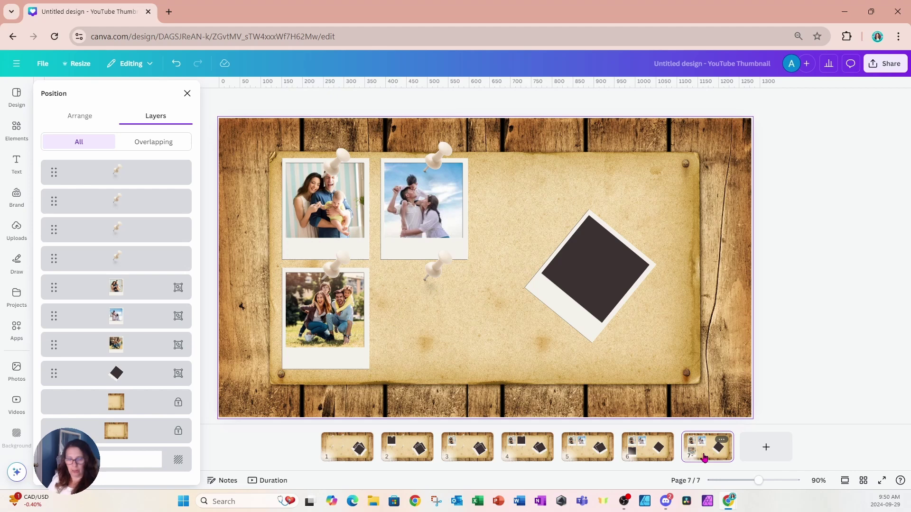
key(ctrl+d)
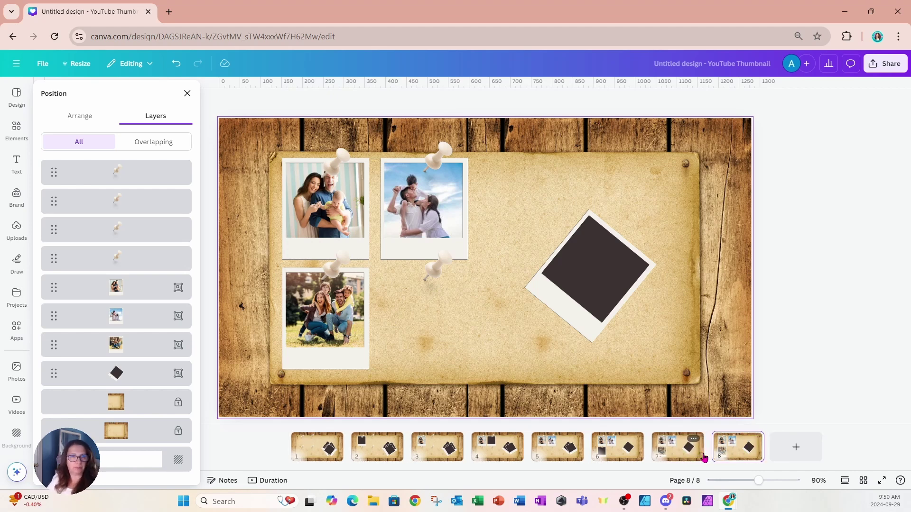
click(593, 327)
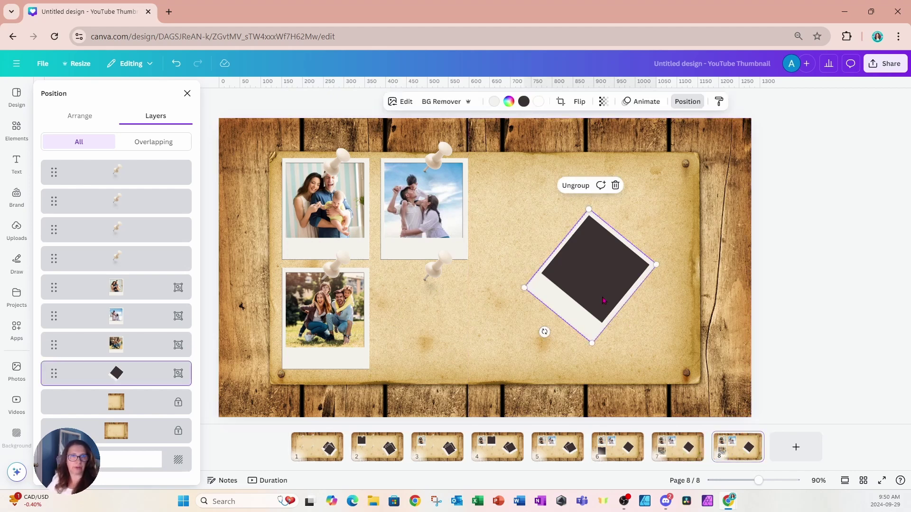
drag(544, 332, 593, 349)
drag(603, 304, 437, 347)
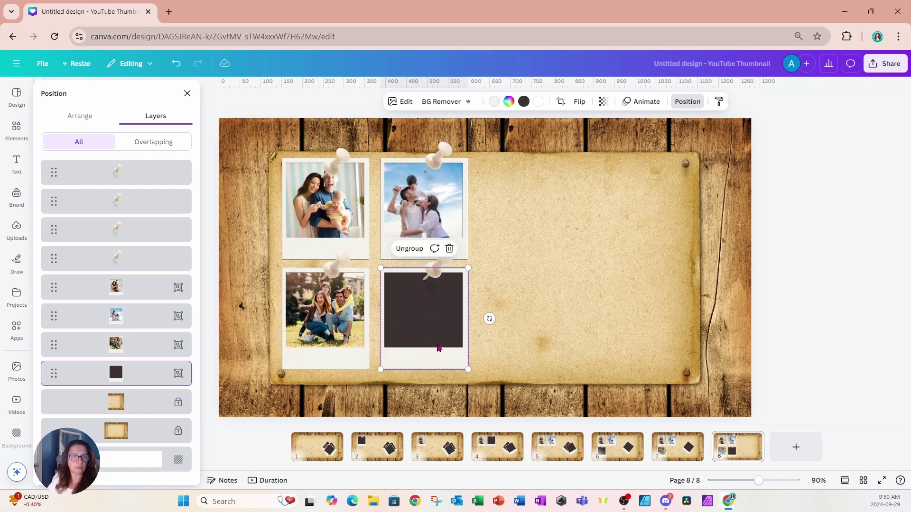
Duplicate page 8, and on the copy set the transparency of the dark photo in the lower-right polaroid to 100
click(734, 453)
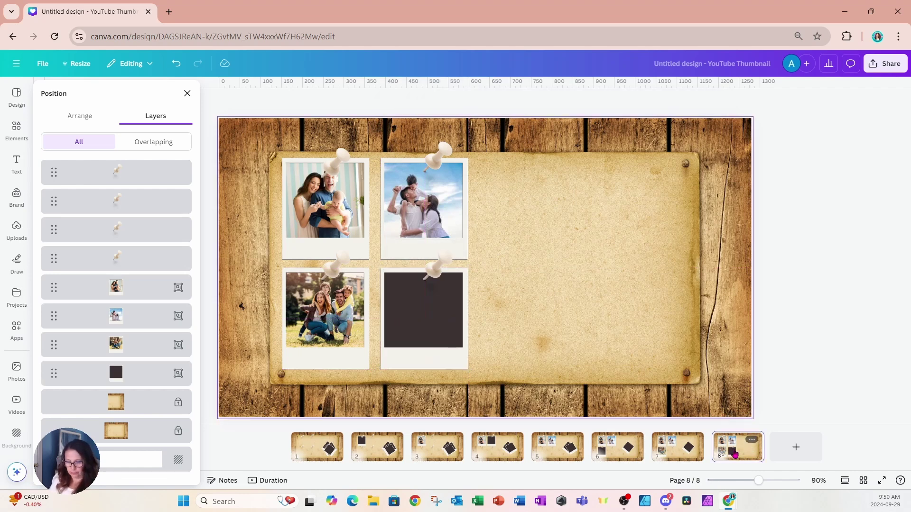
key(ctrl+d)
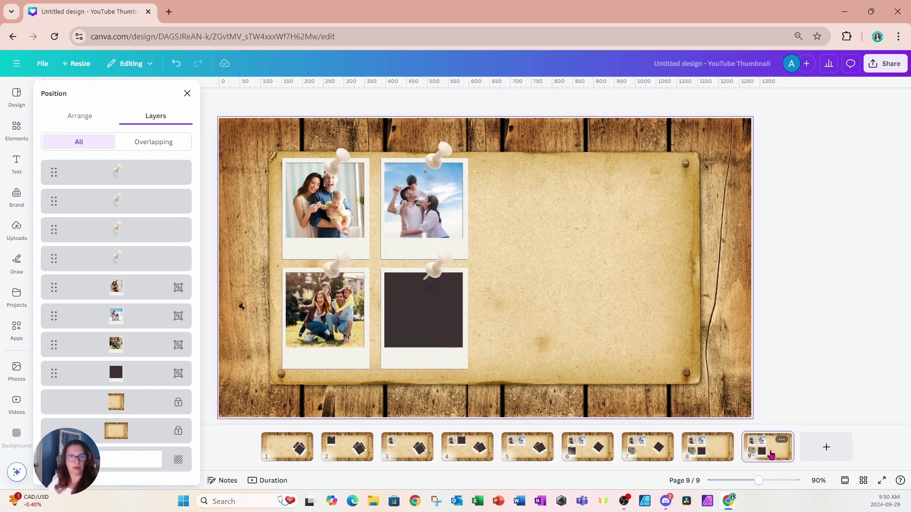
click(431, 334)
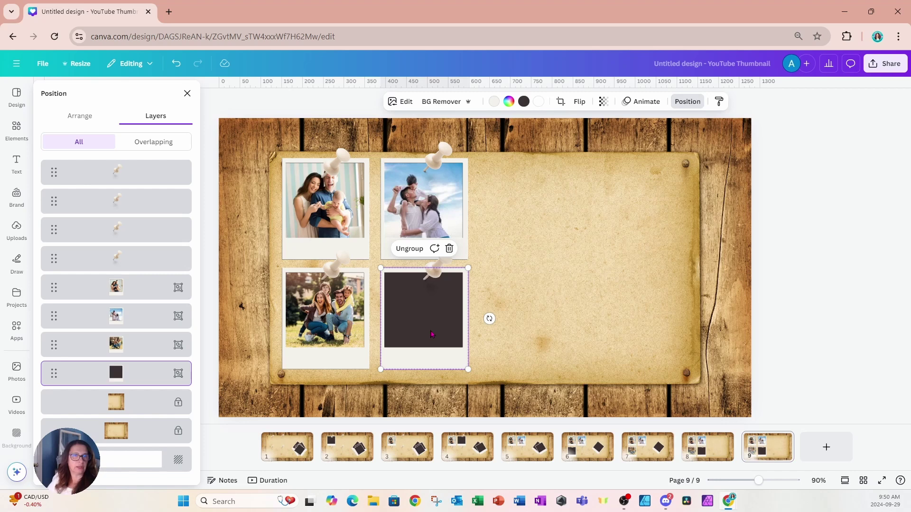
click(603, 101)
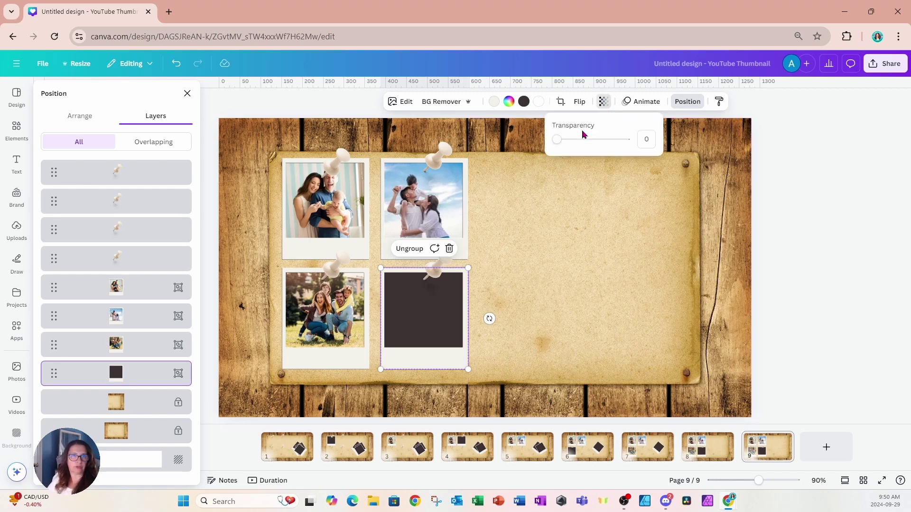
drag(560, 144, 636, 150)
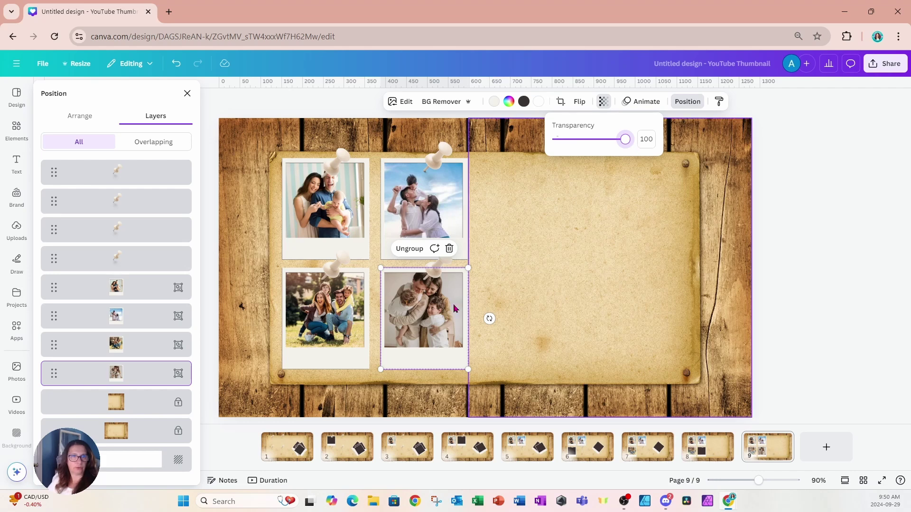
Delete all four push pins from page 1
click(285, 455)
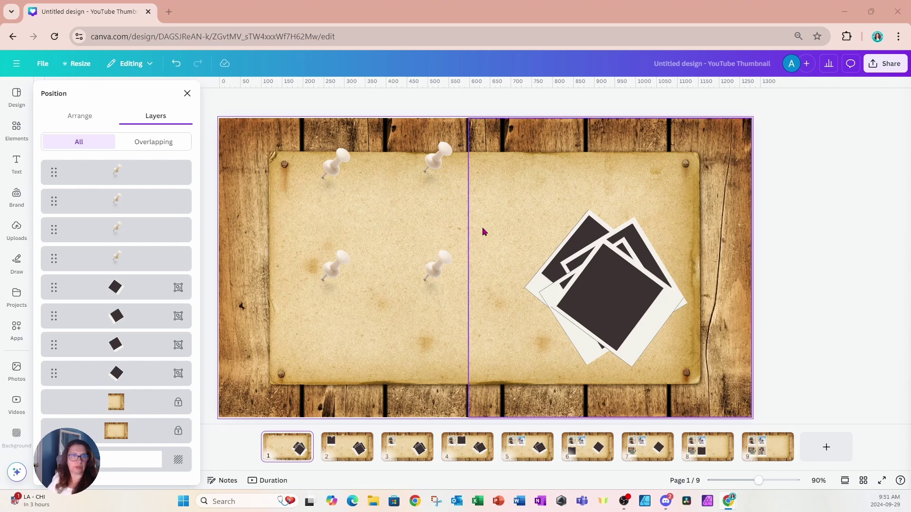
click(338, 168)
click(426, 163)
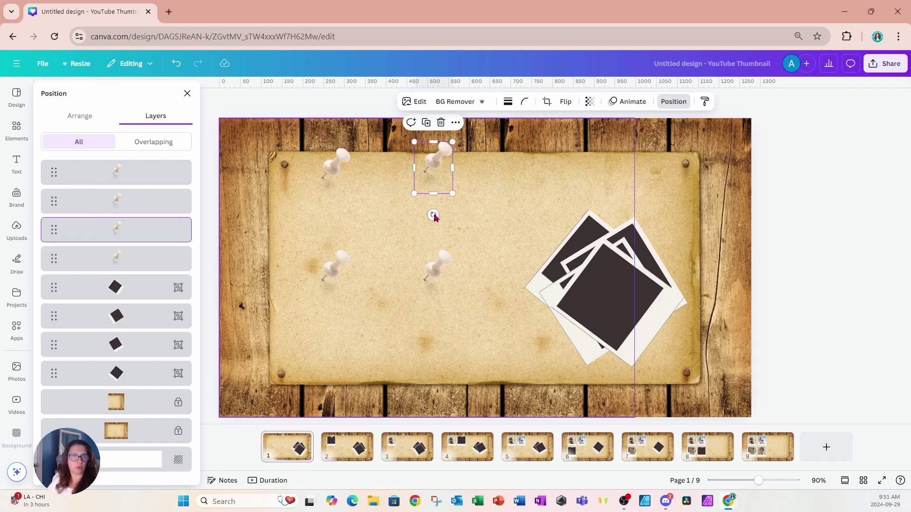
click(334, 166)
shift+click(431, 165)
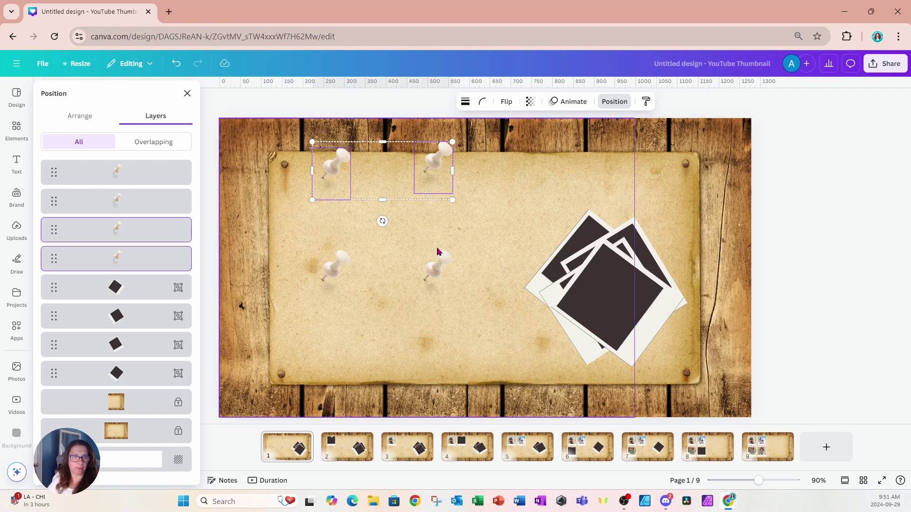
shift+click(433, 267)
shift+click(332, 269)
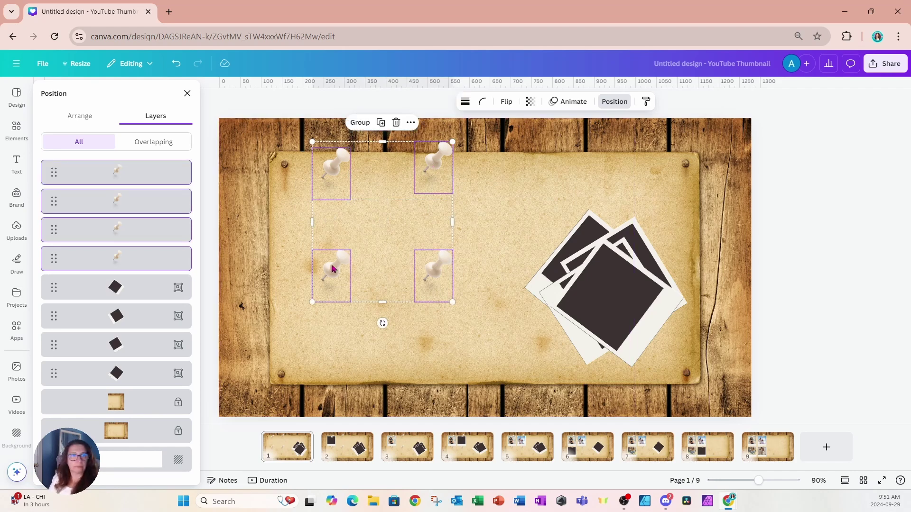
key(Delete)
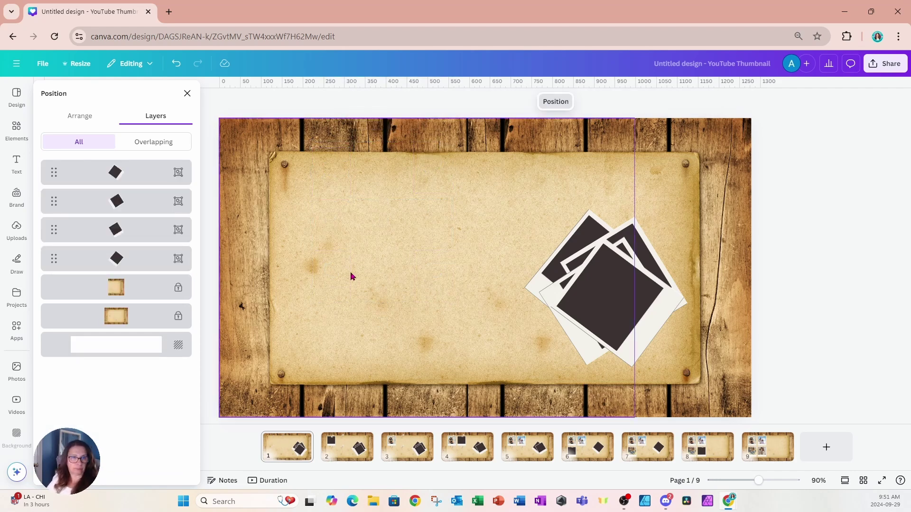
On page 2, delete the three push pins that hold no polaroid, keeping only the upper-left one
click(346, 448)
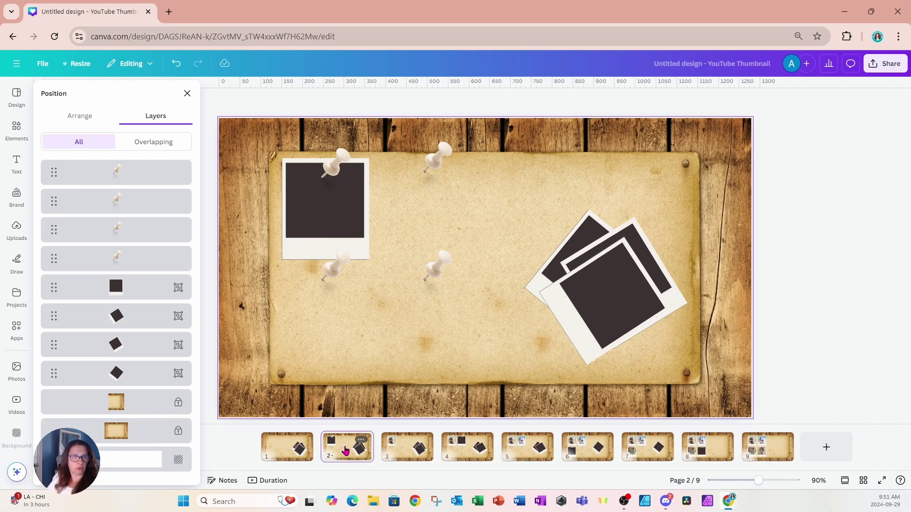
click(424, 175)
shift+click(433, 266)
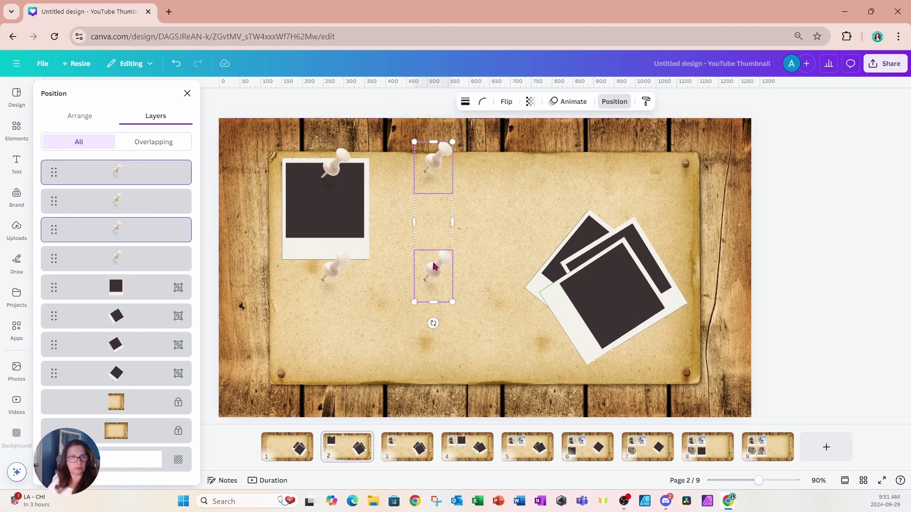
shift+click(341, 270)
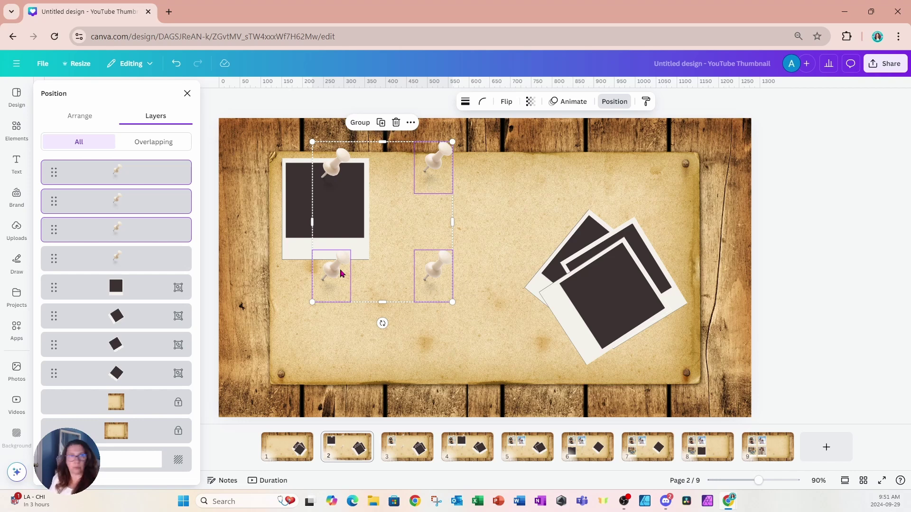
key(Delete)
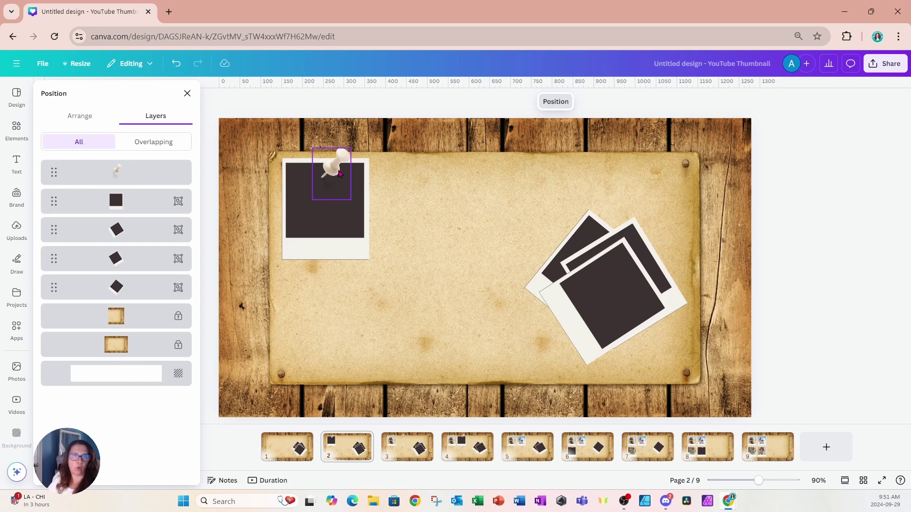
On page 3, delete the upper-right and both lower push pins, keeping the one on the family photo
click(400, 458)
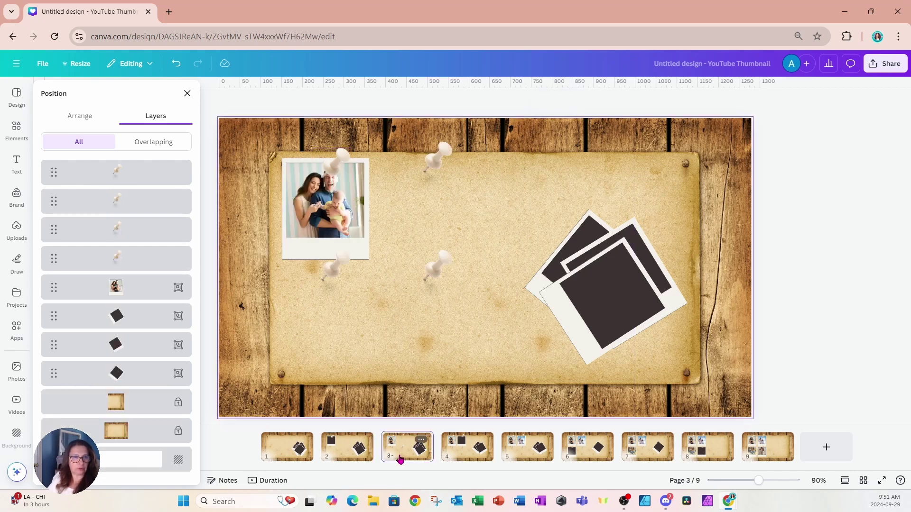
click(434, 169)
shift+click(433, 273)
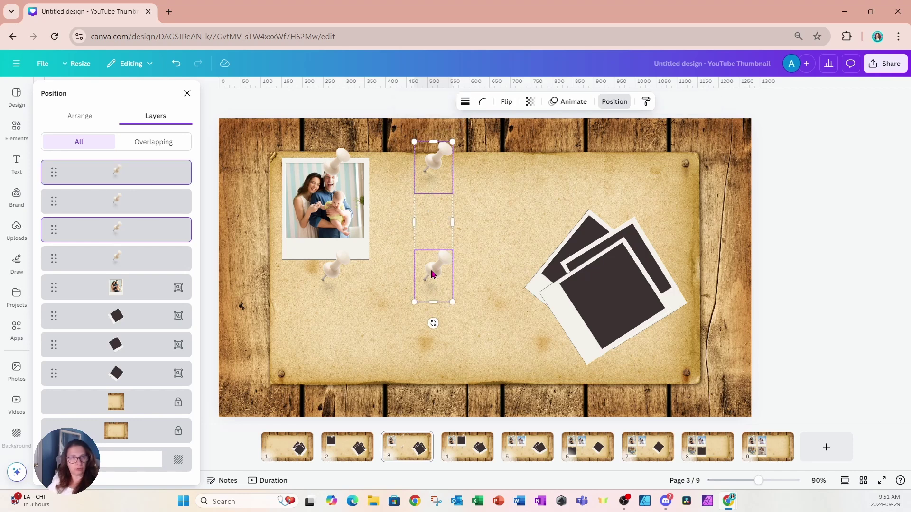
shift+click(340, 289)
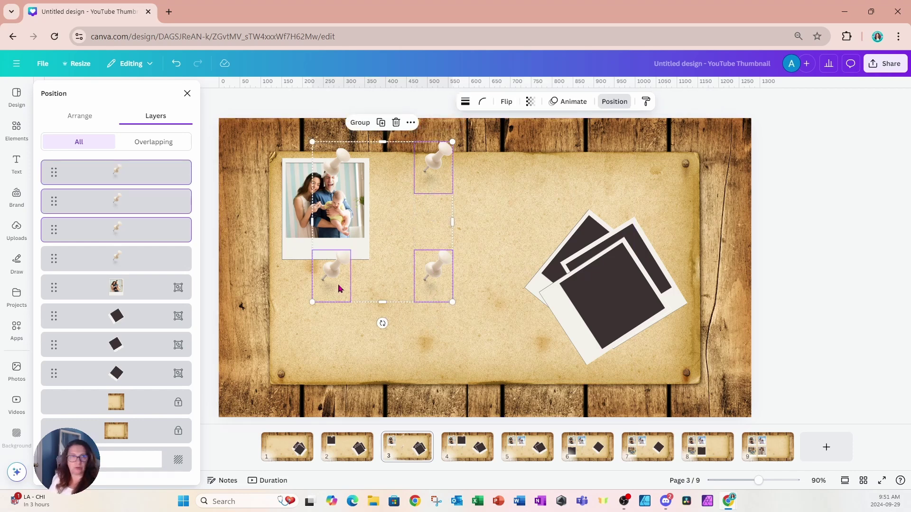
key(Delete)
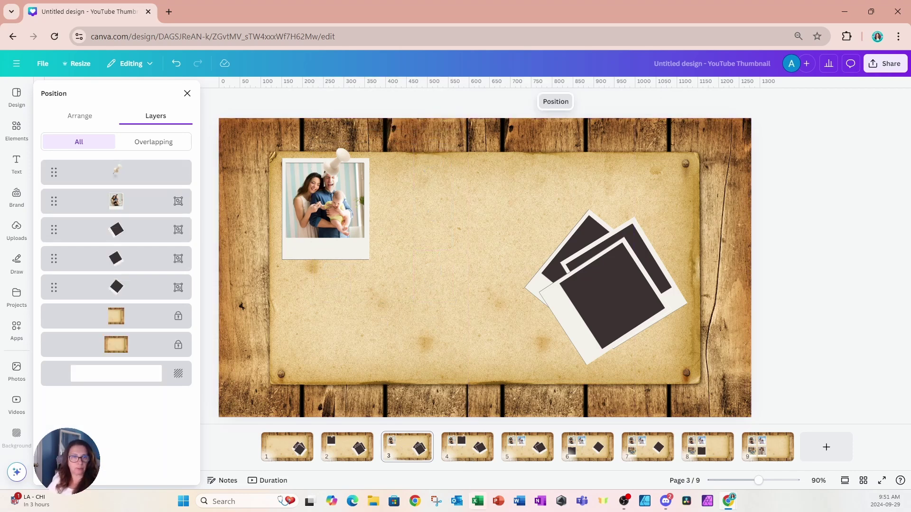
Delete the two lower push pins from page 4
click(469, 451)
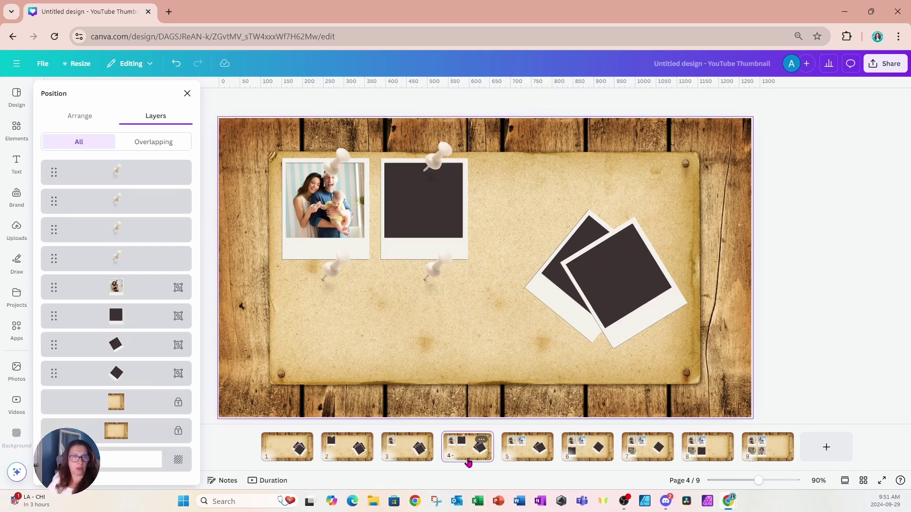
click(323, 280)
key(Delete)
click(429, 275)
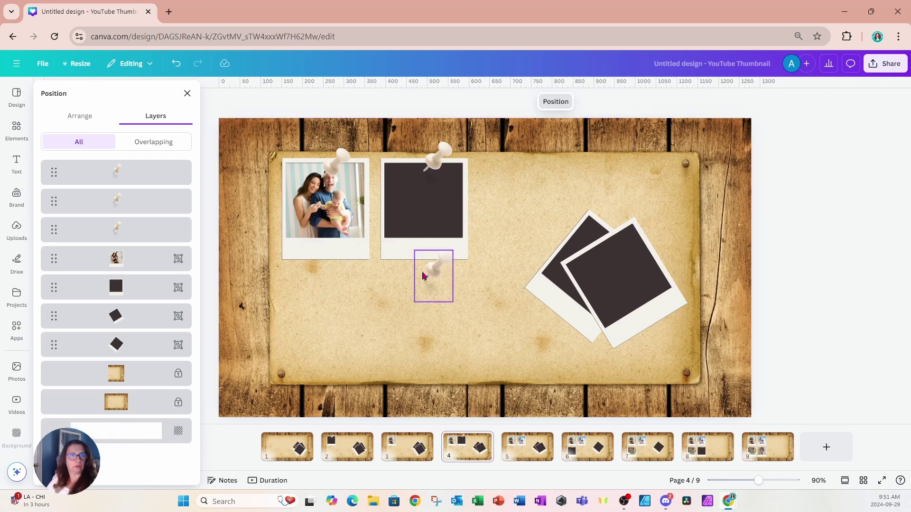
key(Escape)
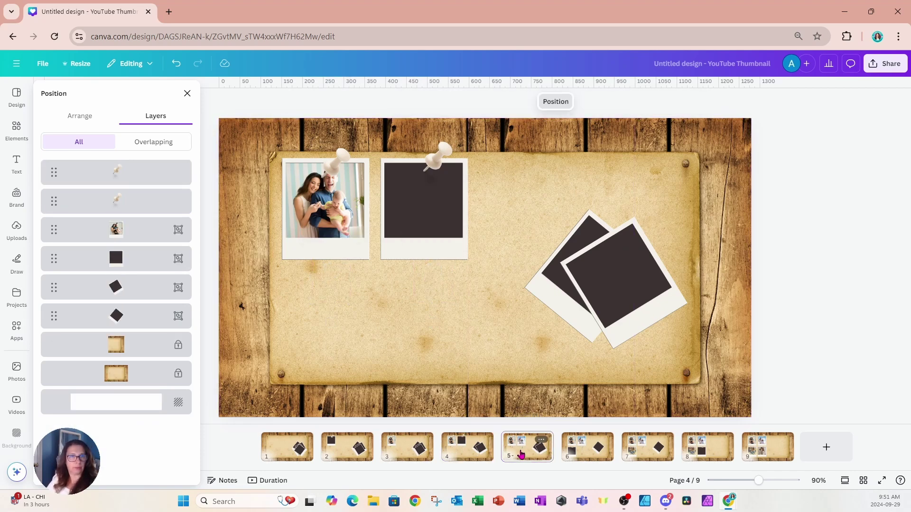
Delete the two lower push pins from page 5
click(526, 446)
click(337, 288)
key(Delete)
click(433, 280)
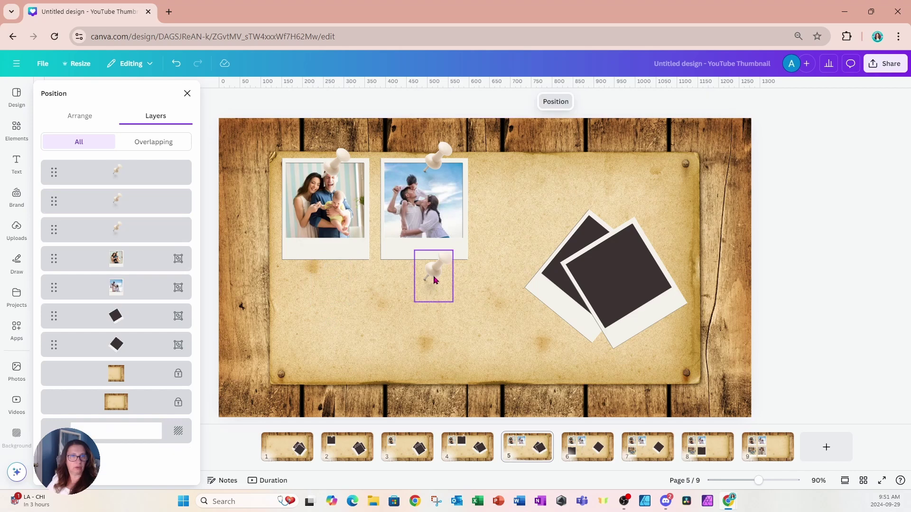
key(Delete)
Delete the unused lower-right push pin from page 6 and from page 7
click(585, 450)
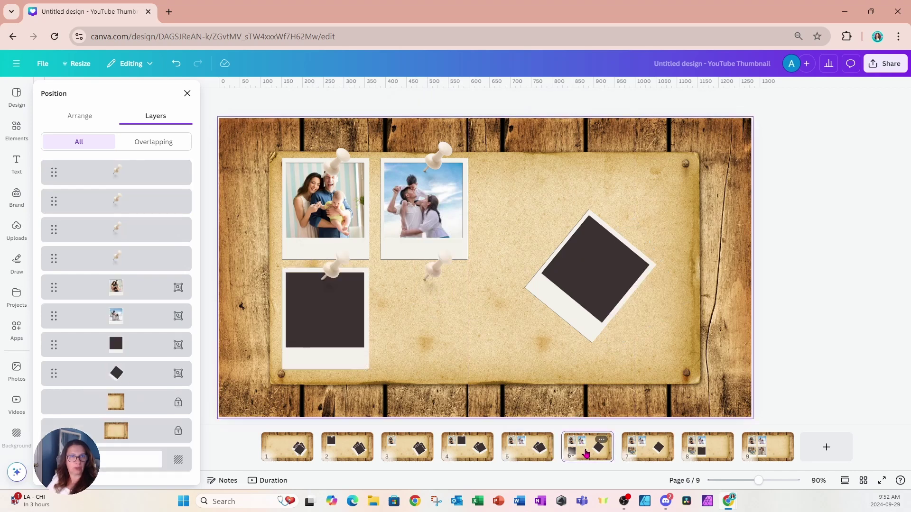
click(433, 280)
key(Delete)
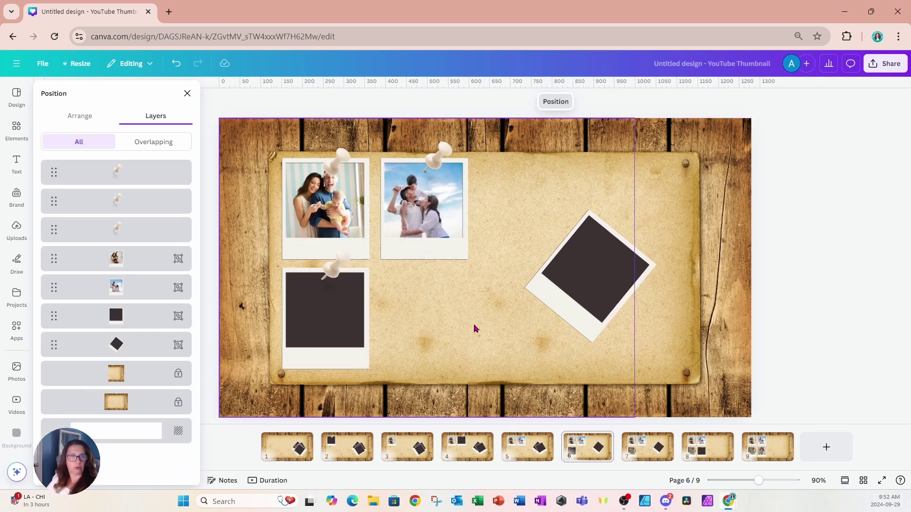
click(637, 448)
click(451, 285)
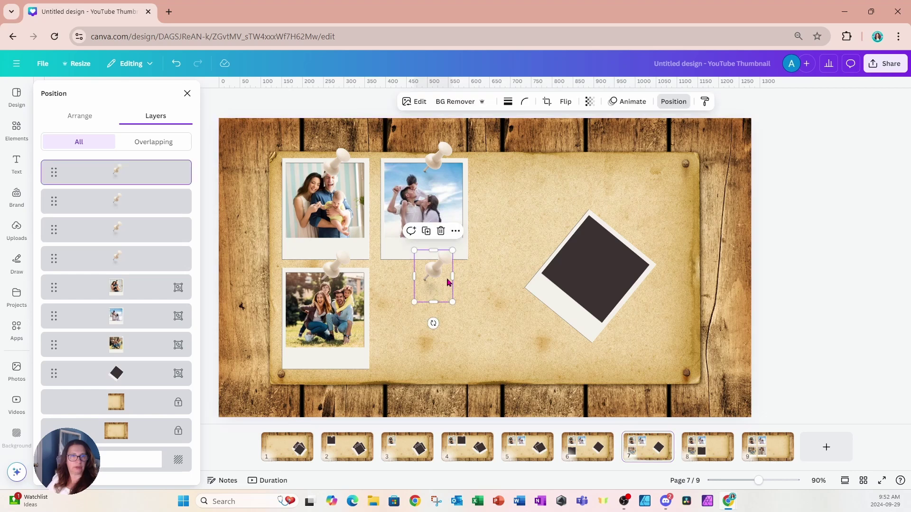
key(Delete)
Add a Match & Move transition between pages 1 and 2
click(709, 459)
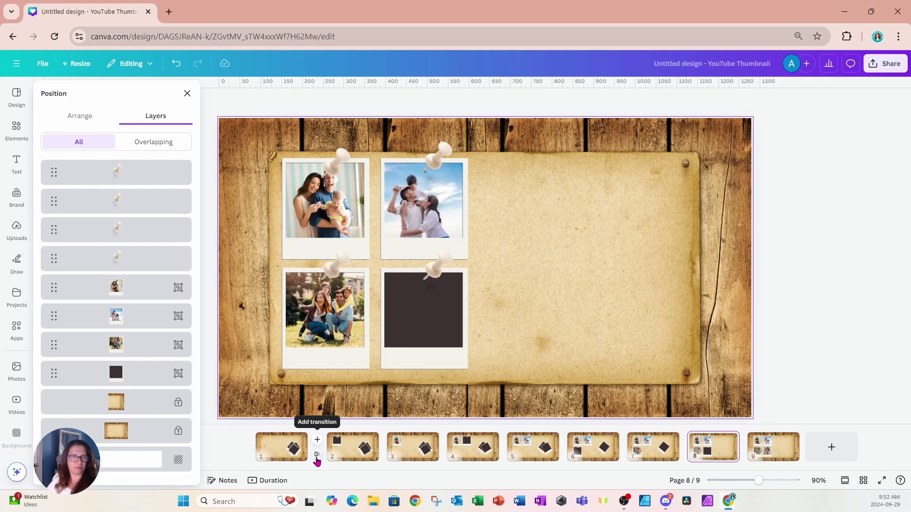
click(317, 457)
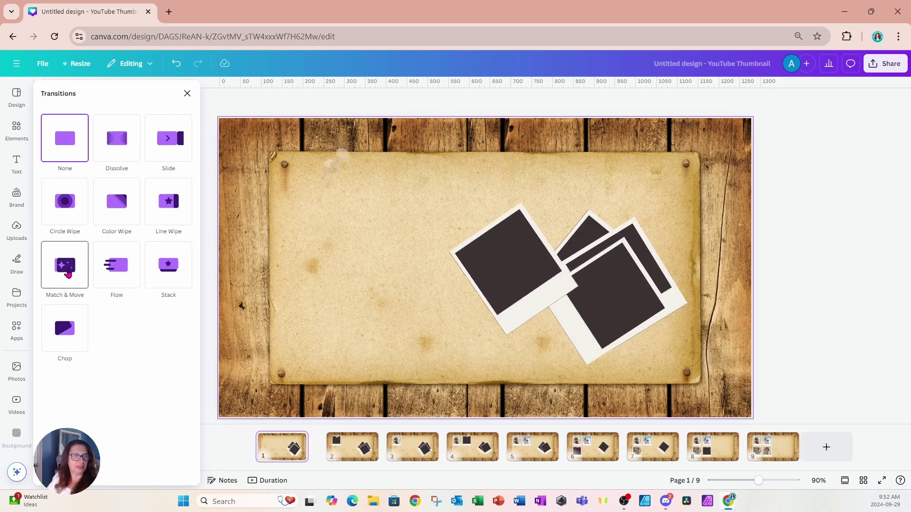
click(68, 275)
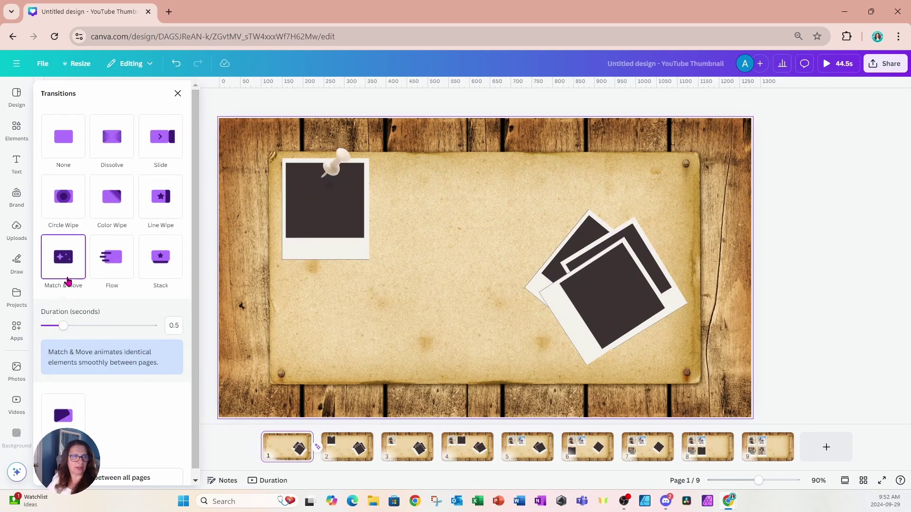
Set the Match & Move transition duration to 1.9 seconds and apply it between all pages
drag(63, 333, 127, 340)
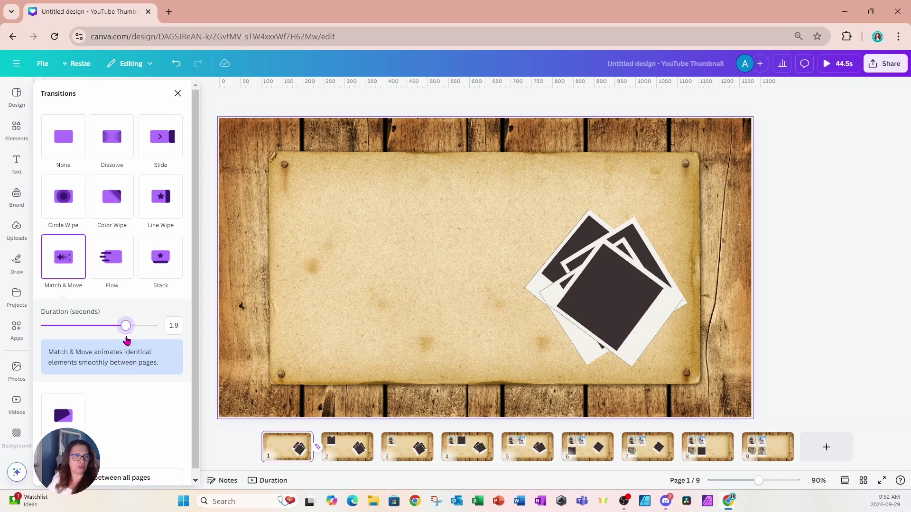
drag(126, 339, 128, 340)
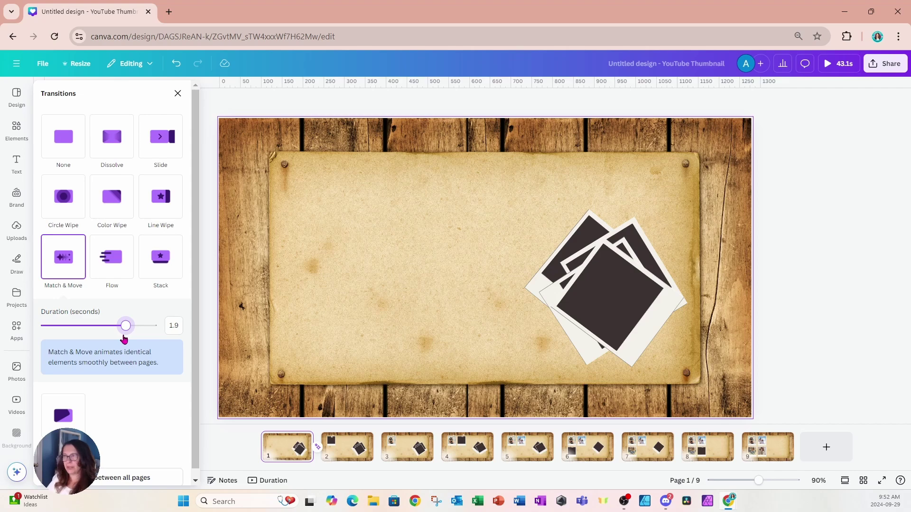
mouse_move(82, 416)
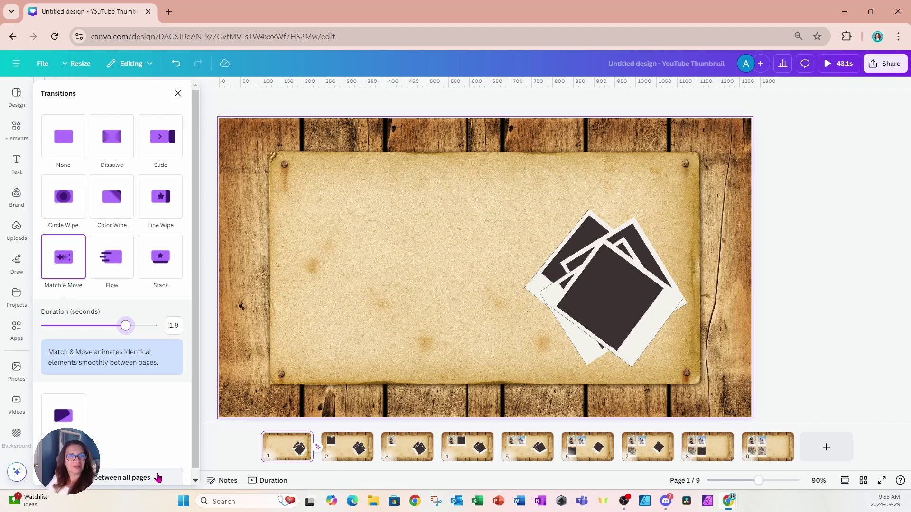
click(158, 477)
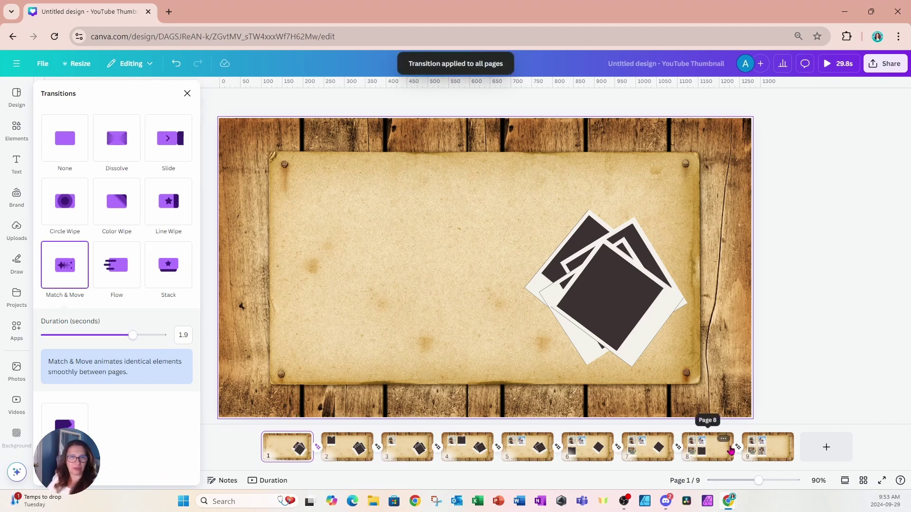
Set the page timing to 3 seconds and apply it to all nine pages
click(271, 483)
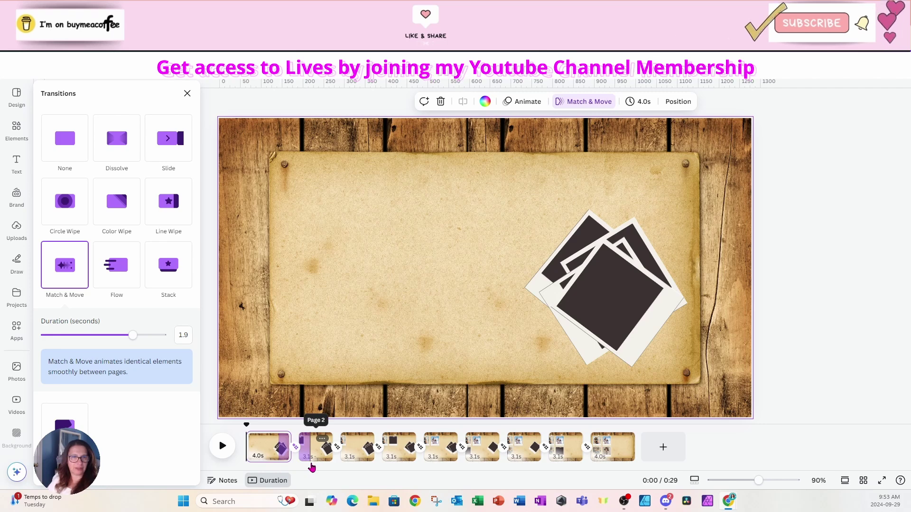
click(260, 456)
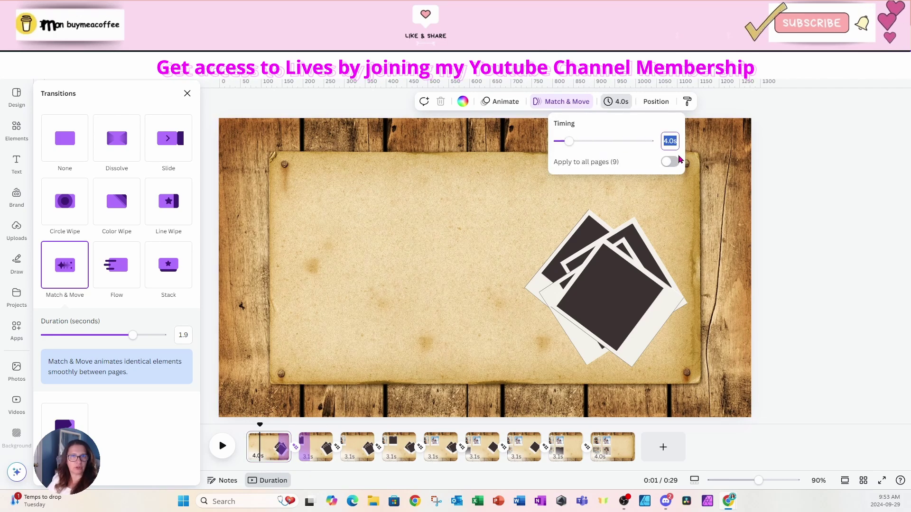
text(3)
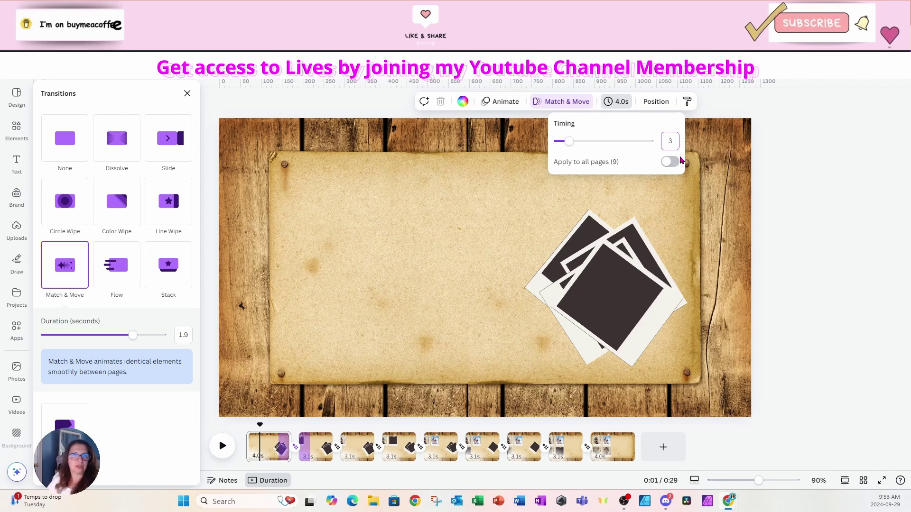
click(670, 166)
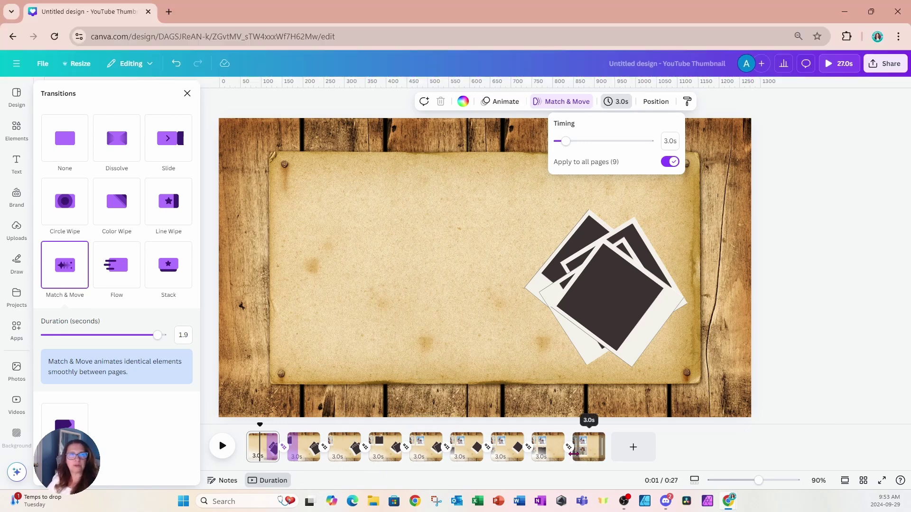
click(187, 93)
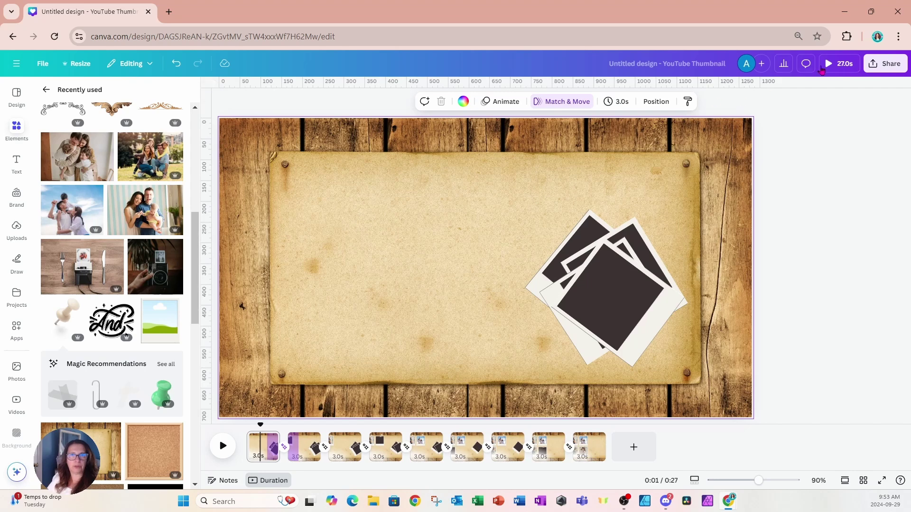
Preview the whole animation to check the polaroid movement and when the push pins appear
click(215, 88)
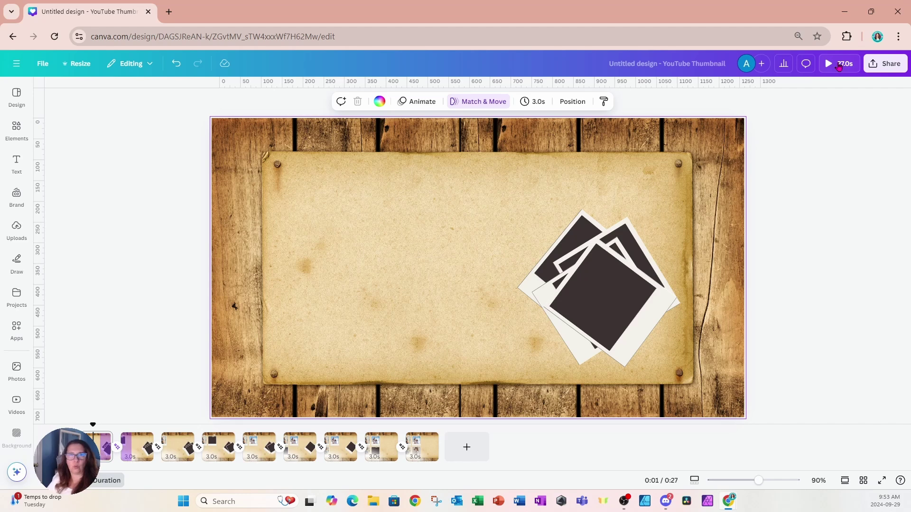
click(839, 64)
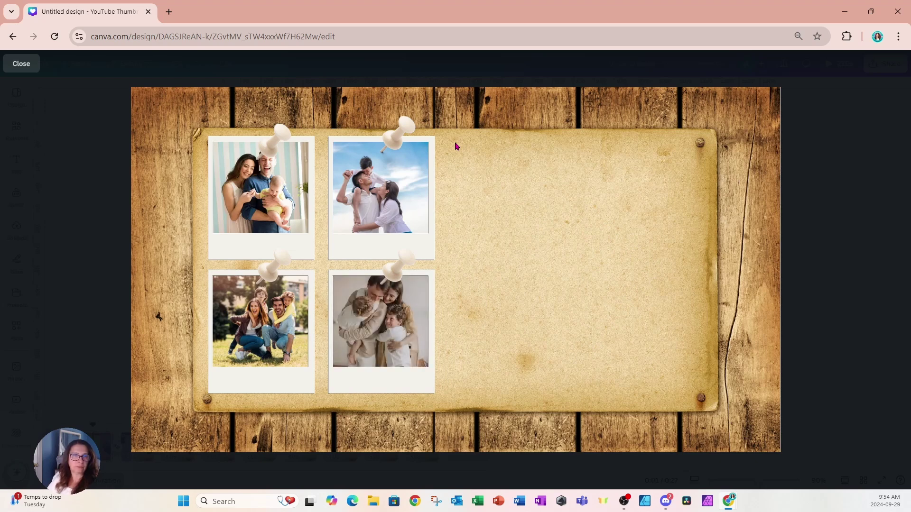
click(21, 64)
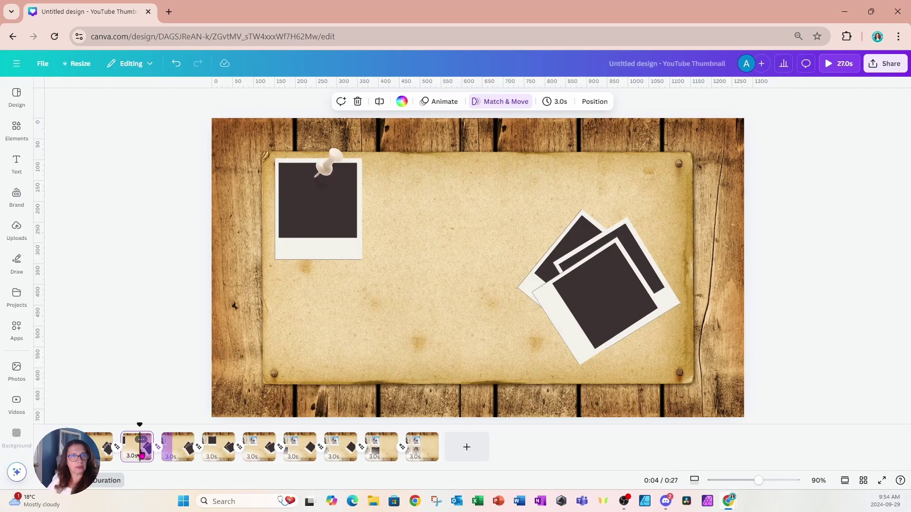
Show the timing of the push pin on page 2 and trim its start to about the middle of the page
click(335, 159)
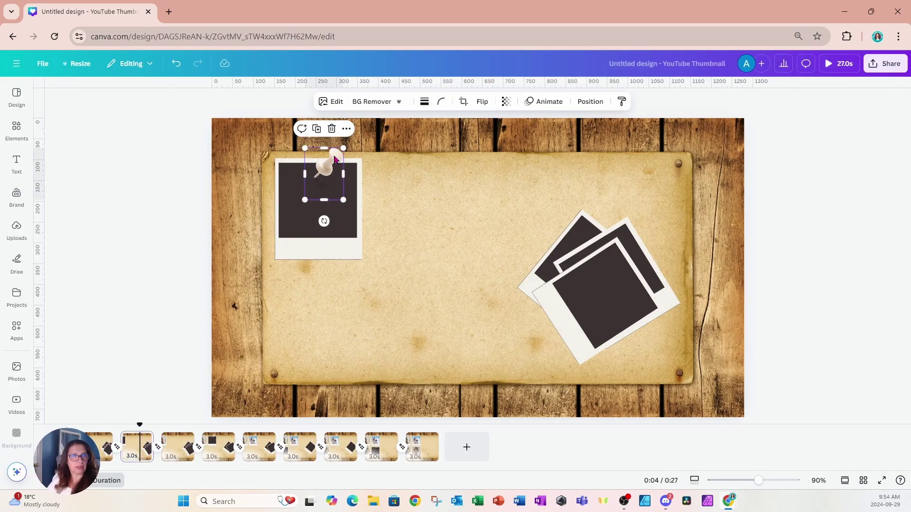
click(347, 130)
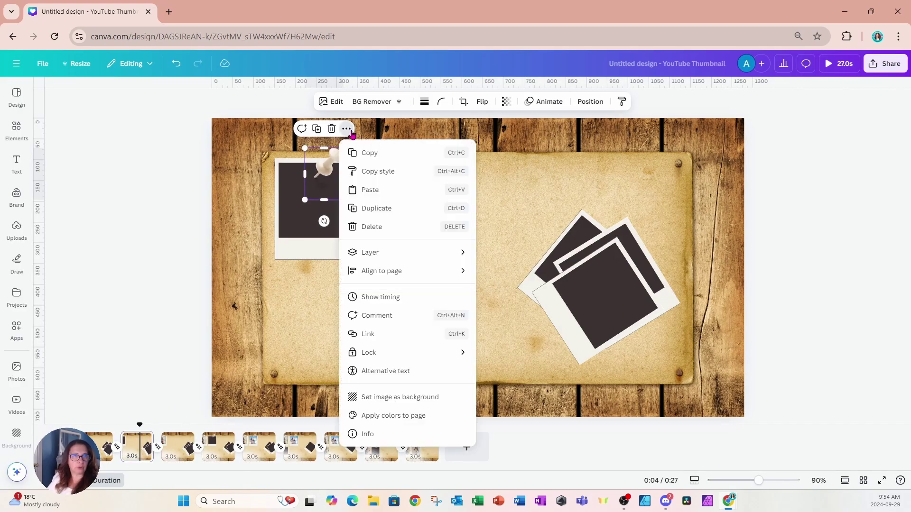
click(366, 298)
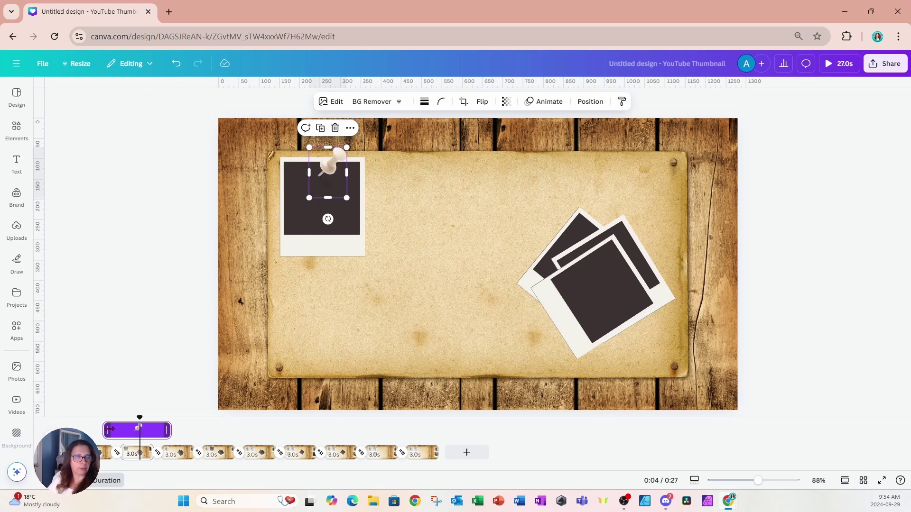
click(131, 418)
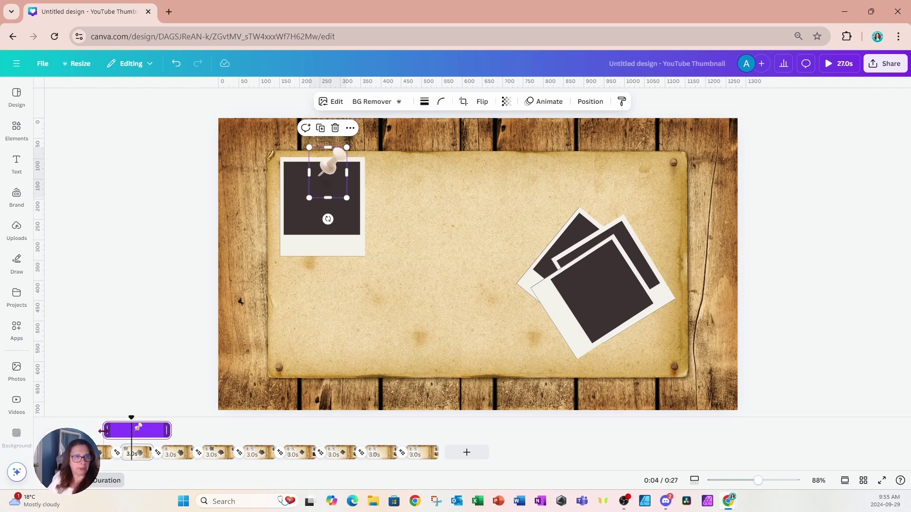
drag(104, 431, 136, 434)
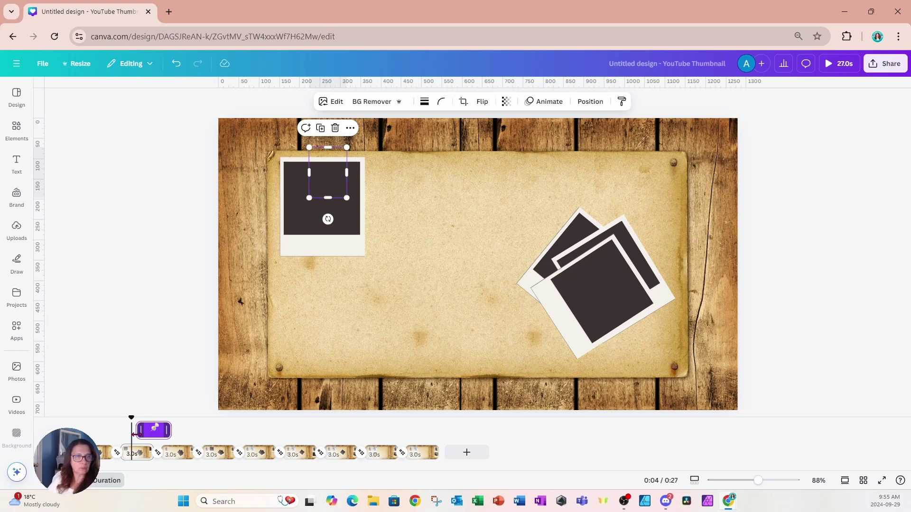
Trim the start of the upper-right polaroid's push pin on page 4 to about the middle of the page
click(217, 460)
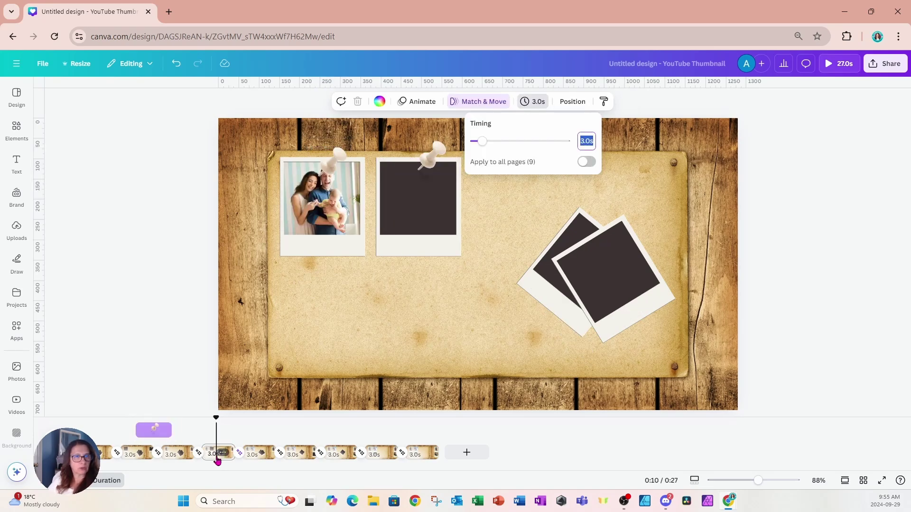
click(433, 162)
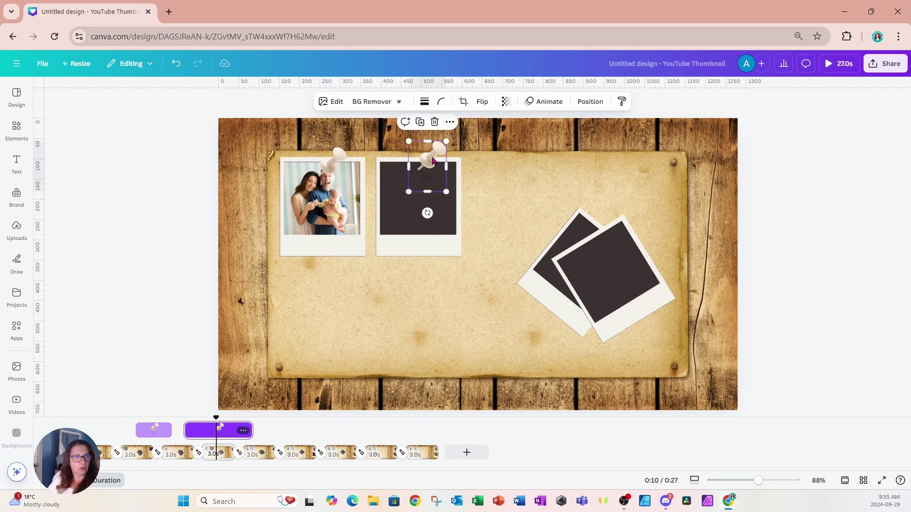
drag(187, 430, 223, 432)
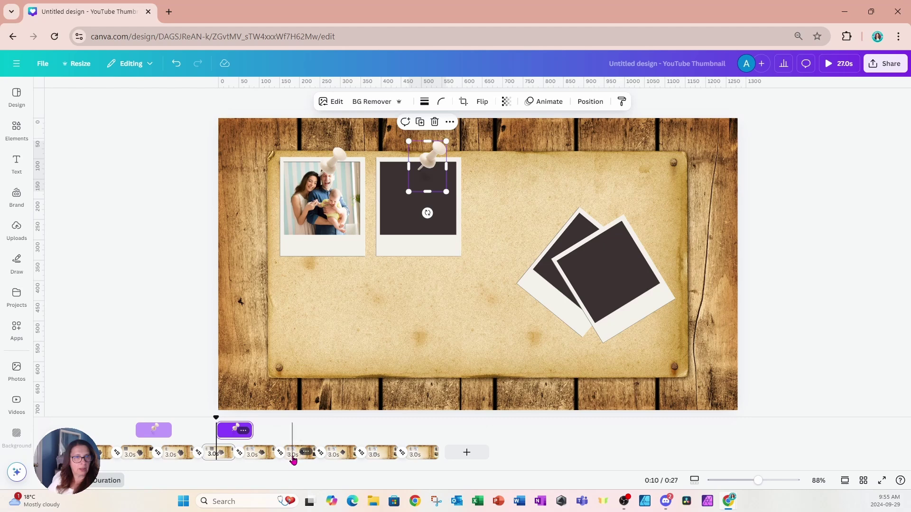
Trim the start of the lower-left polaroid's push pin on page 6 to about the middle of the page
click(293, 460)
click(330, 269)
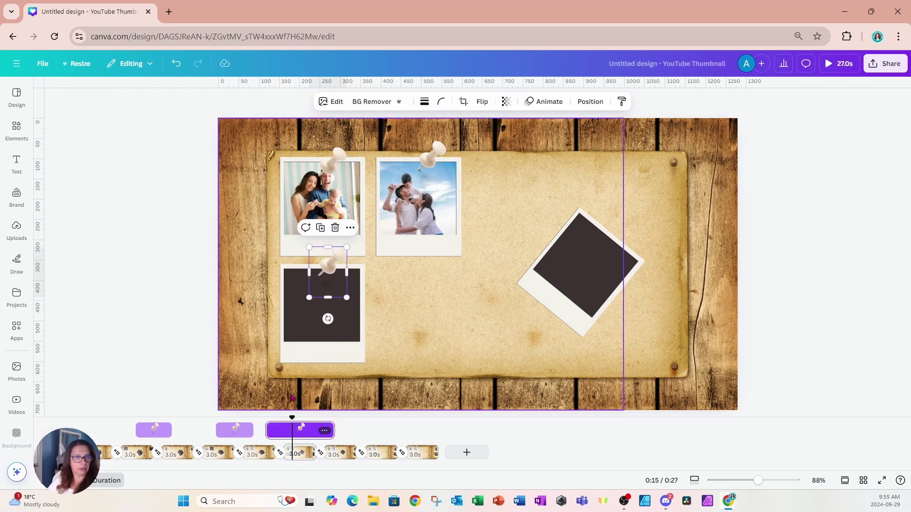
drag(267, 430, 299, 429)
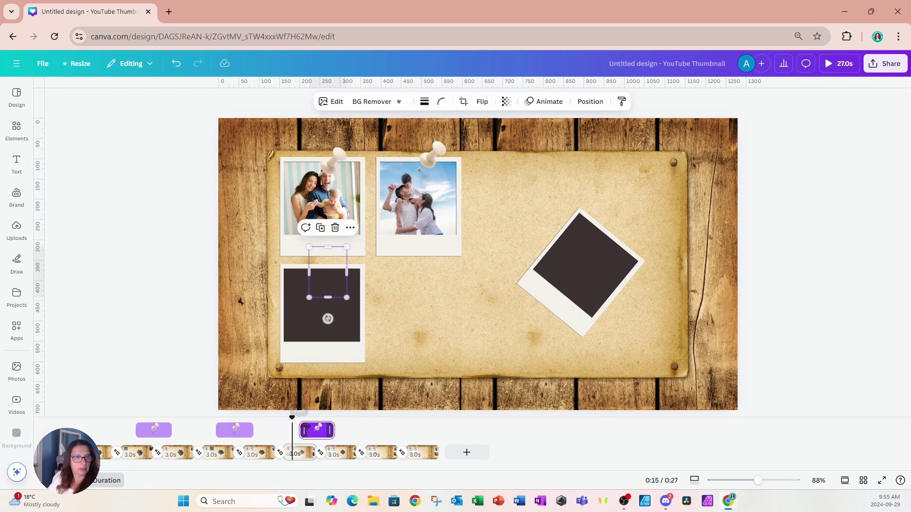
Trim the start of the lower-right polaroid's push pin on page 8 to about the middle of the page
click(374, 456)
click(427, 267)
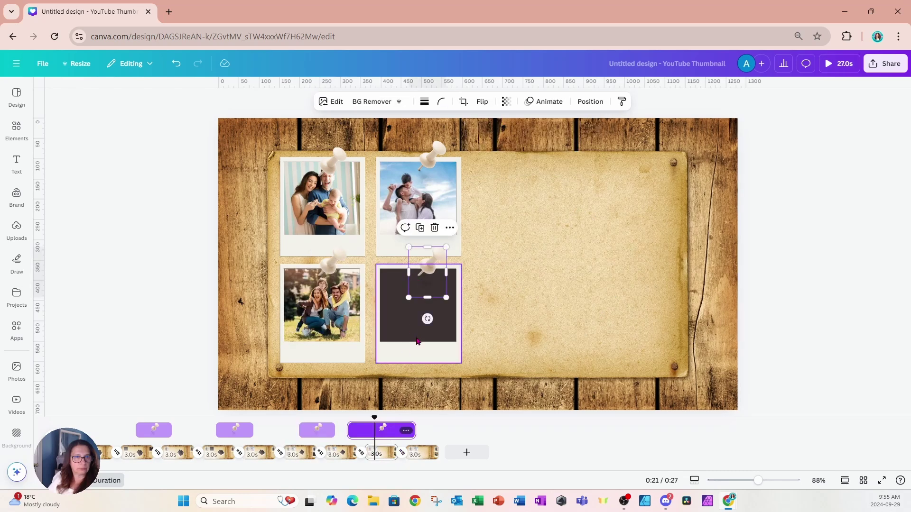
drag(346, 438, 380, 434)
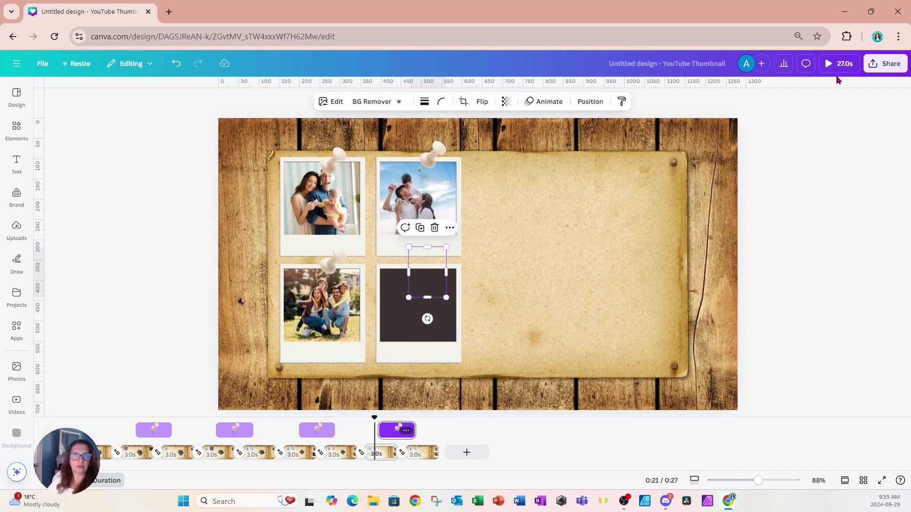
Preview the animation with the delayed push pins and compare pages 9 and 8
click(834, 67)
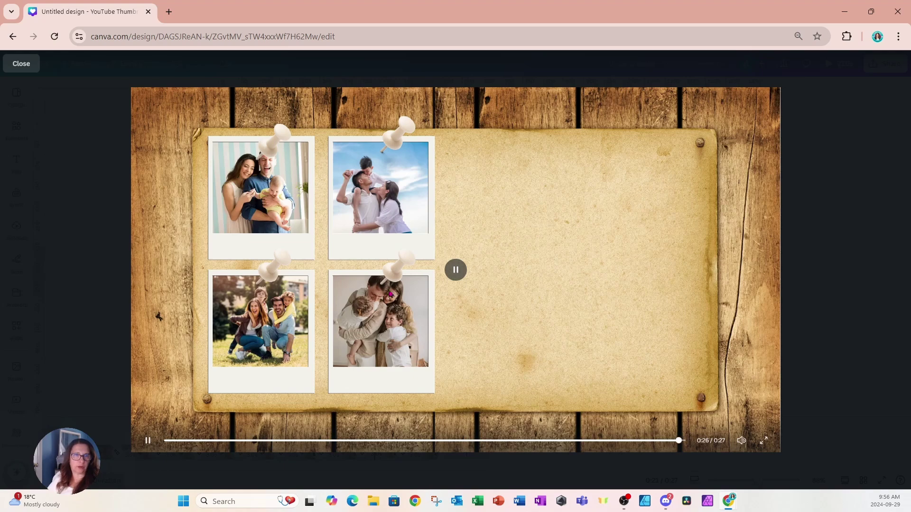
click(21, 63)
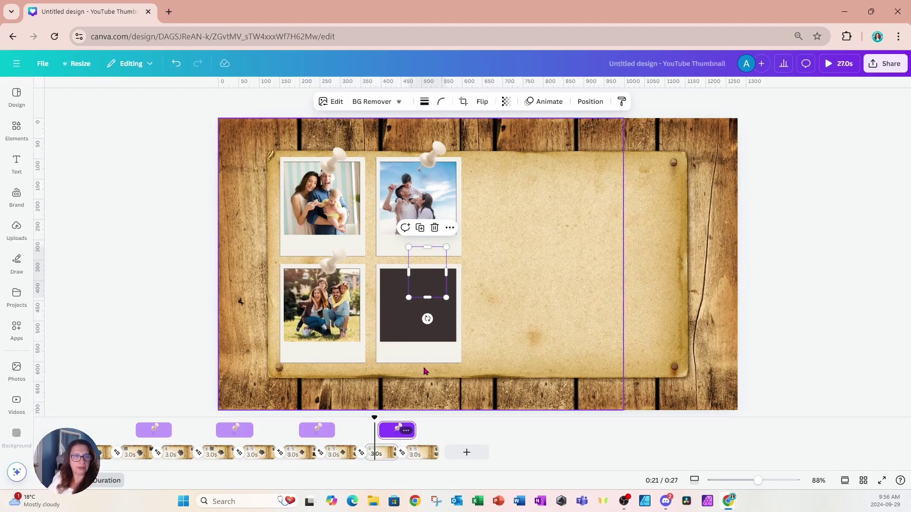
click(416, 463)
click(378, 462)
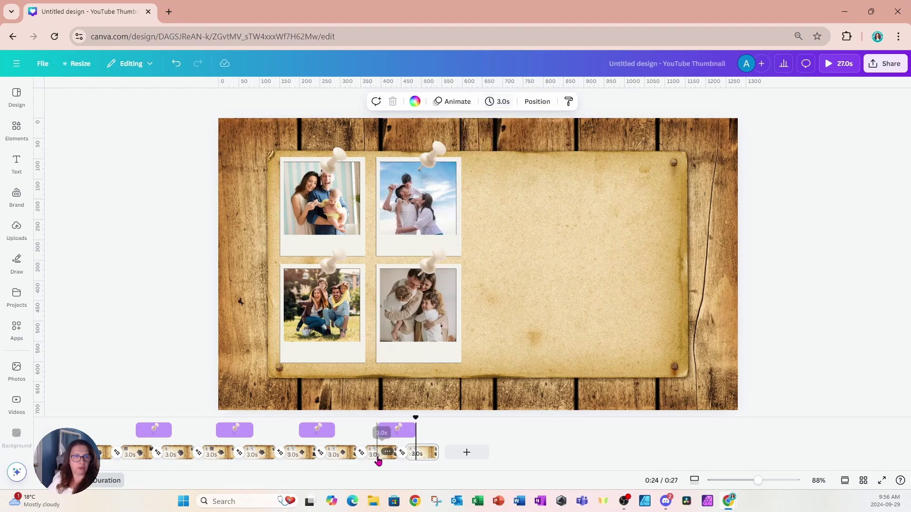
On page 9, move the blue-sky family polaroid's layer below the other polaroids, just above the parchment background
click(416, 460)
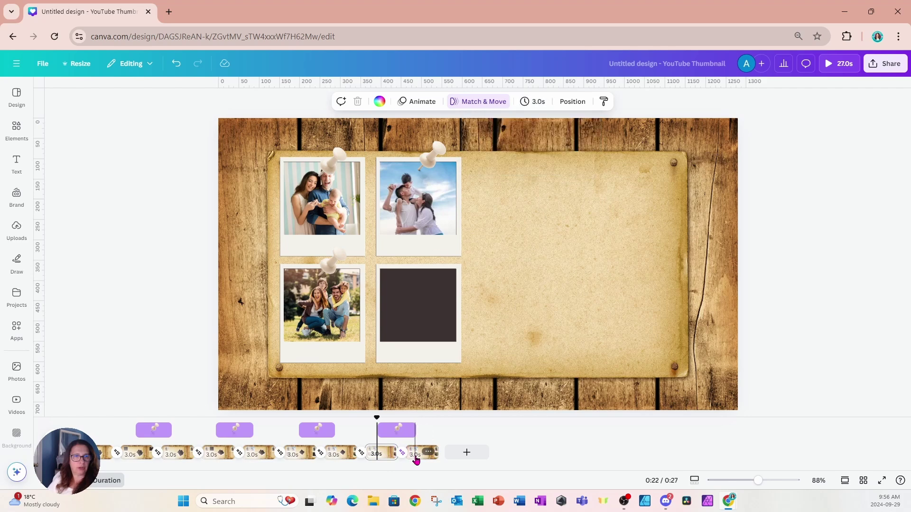
click(536, 101)
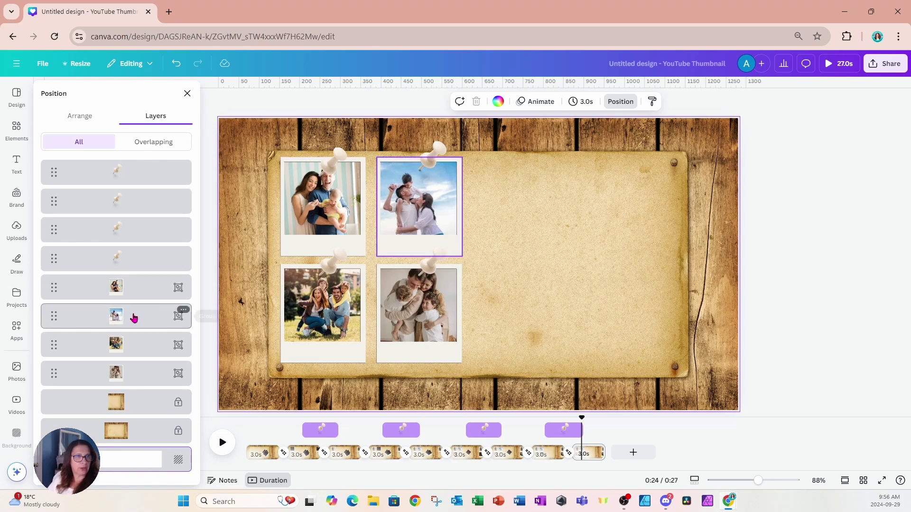
drag(133, 318, 127, 390)
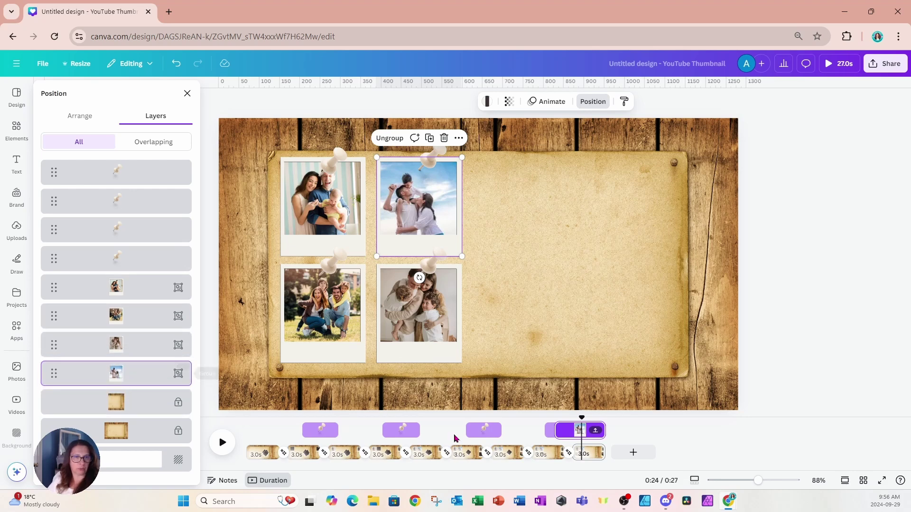
Move the blue-sky family polaroid's layer below the other polaroids on pages 8 and 7
click(544, 459)
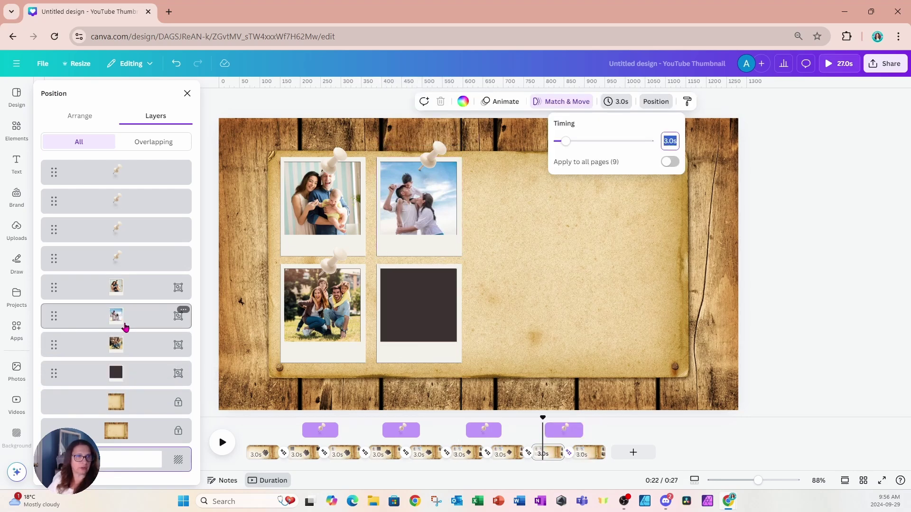
drag(124, 326, 125, 385)
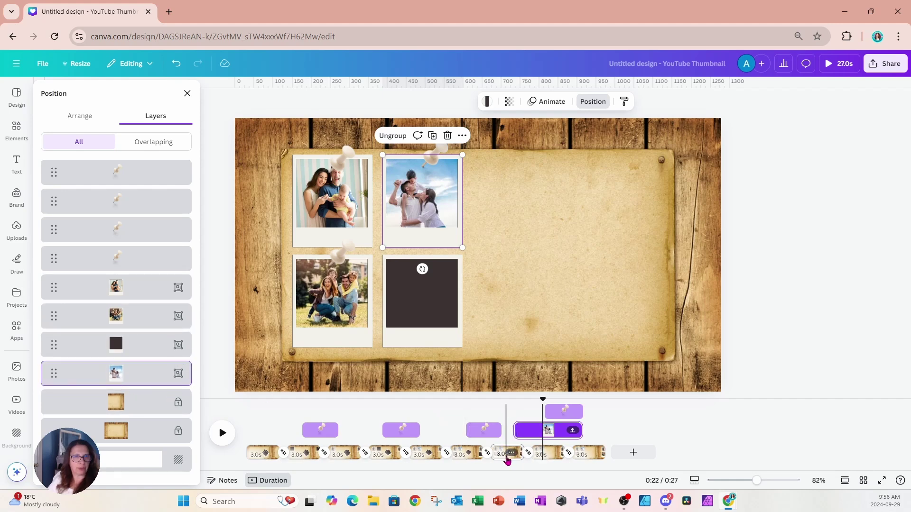
click(506, 459)
drag(138, 299, 140, 364)
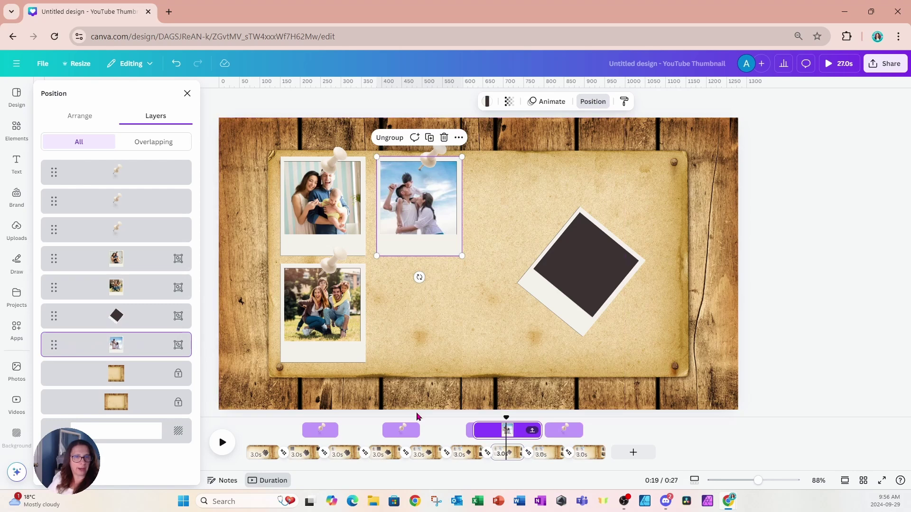
Move the blue-sky family polaroid's layer below the other polaroids on pages 6 and 5
click(461, 454)
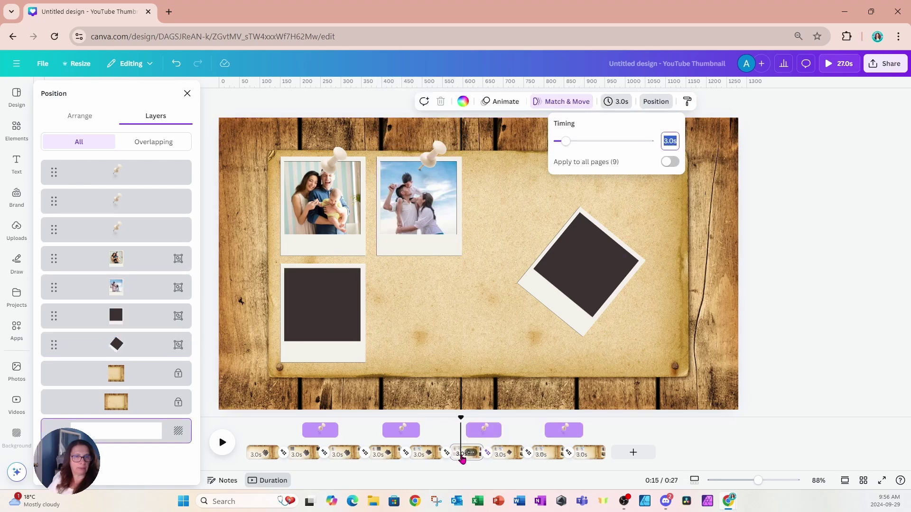
drag(126, 295, 131, 361)
click(420, 454)
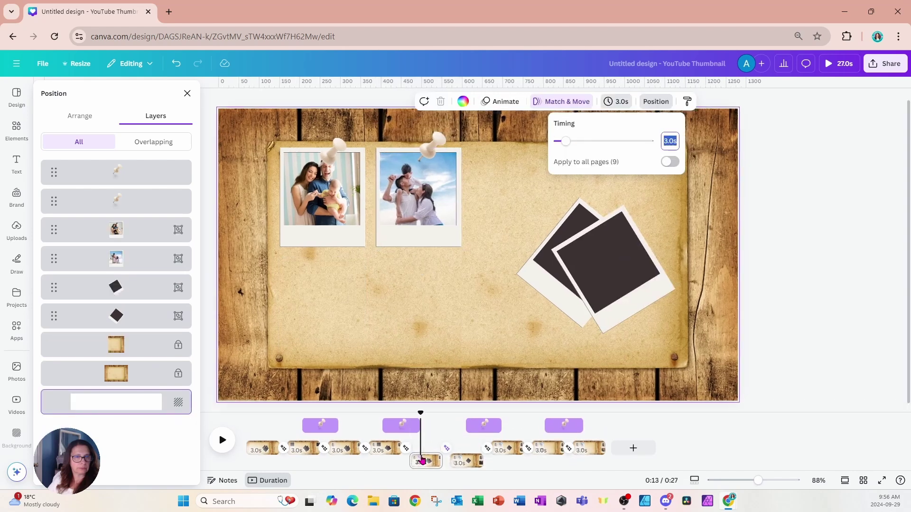
drag(134, 262, 138, 335)
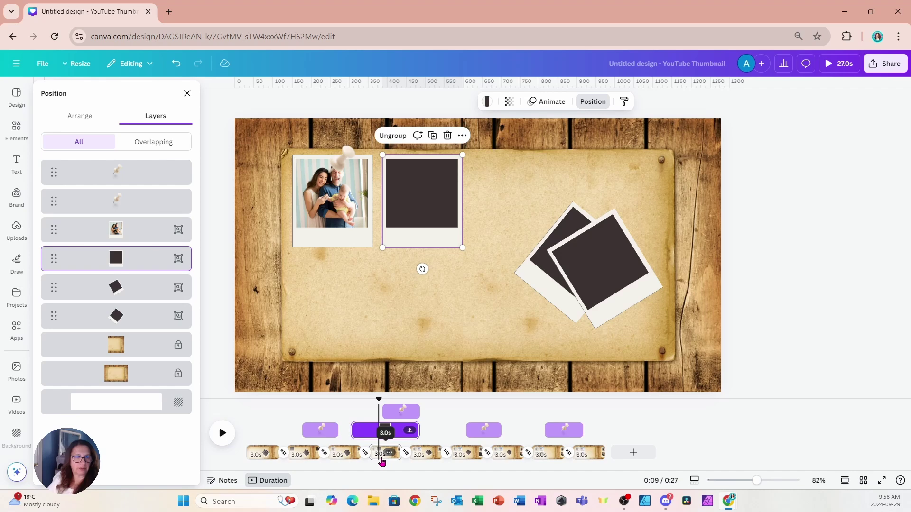
Go to page 4, preview the whole animation with the revised layer order and return to the editor
click(381, 459)
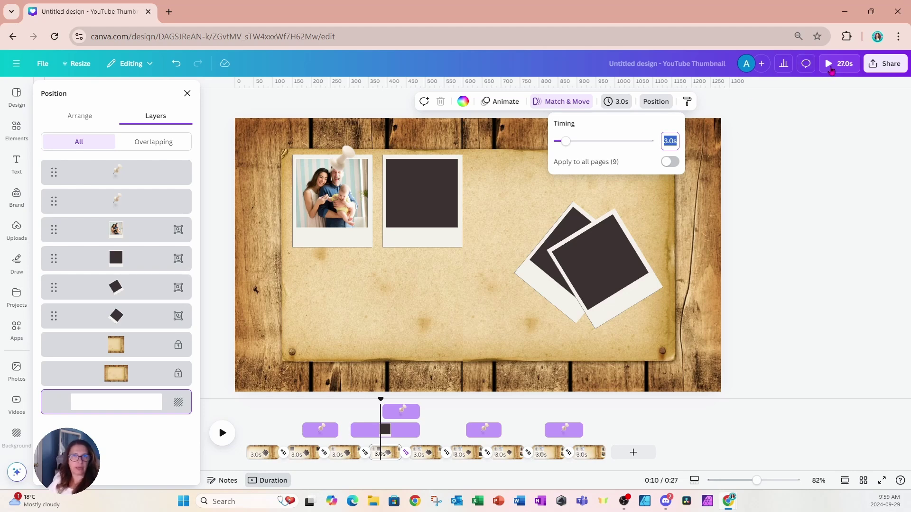
click(830, 68)
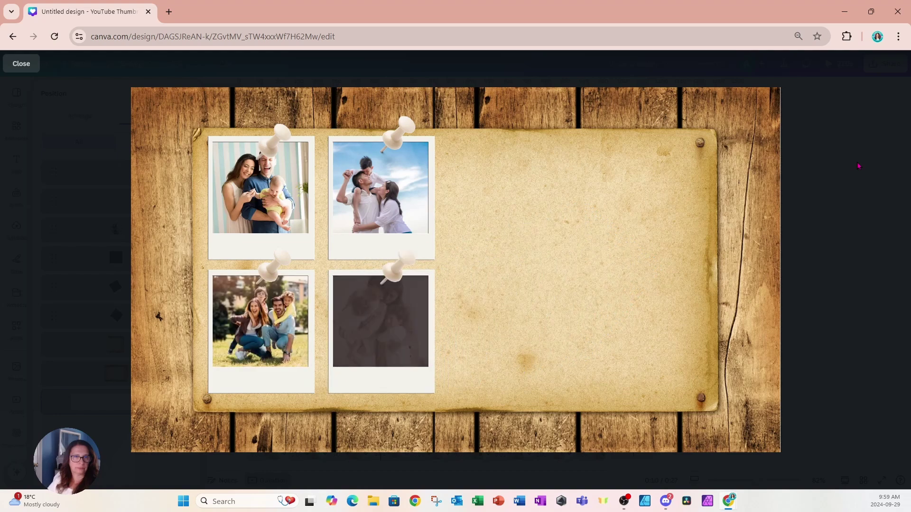
click(19, 64)
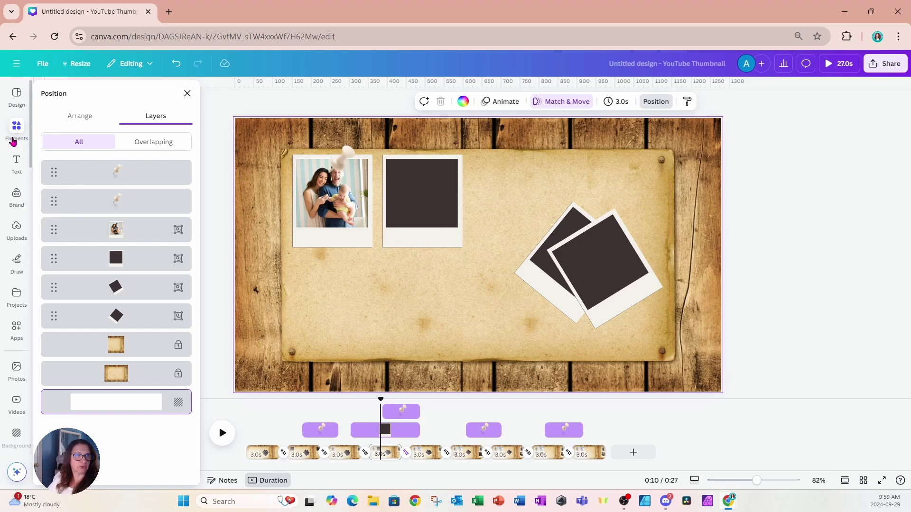
Search the elements library for "piano" and listen to the Calm - River Fog and Calm Jazz audio tracks
click(14, 141)
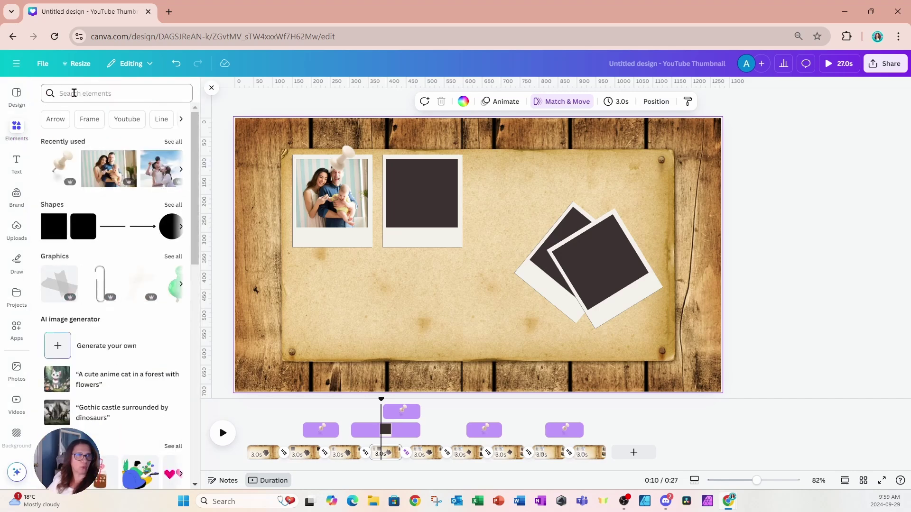
click(74, 93)
text(p)
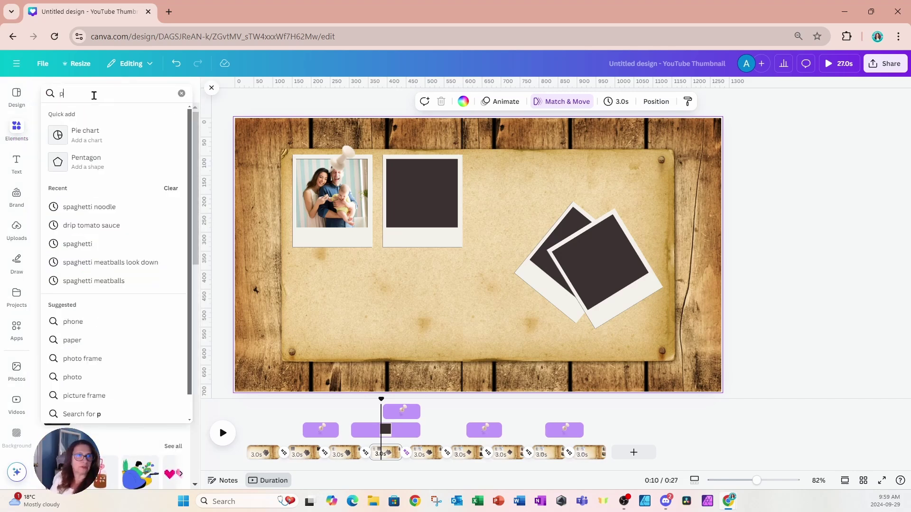
text(iano)
key(Return)
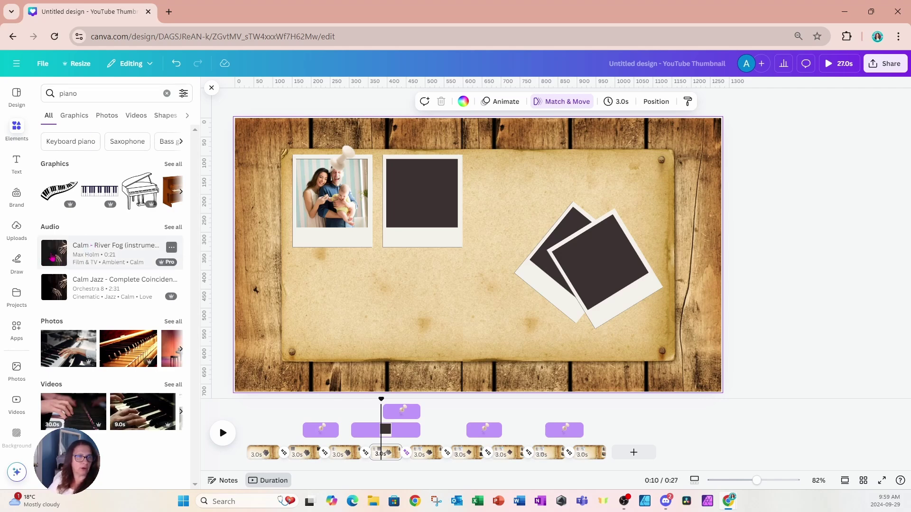
click(52, 257)
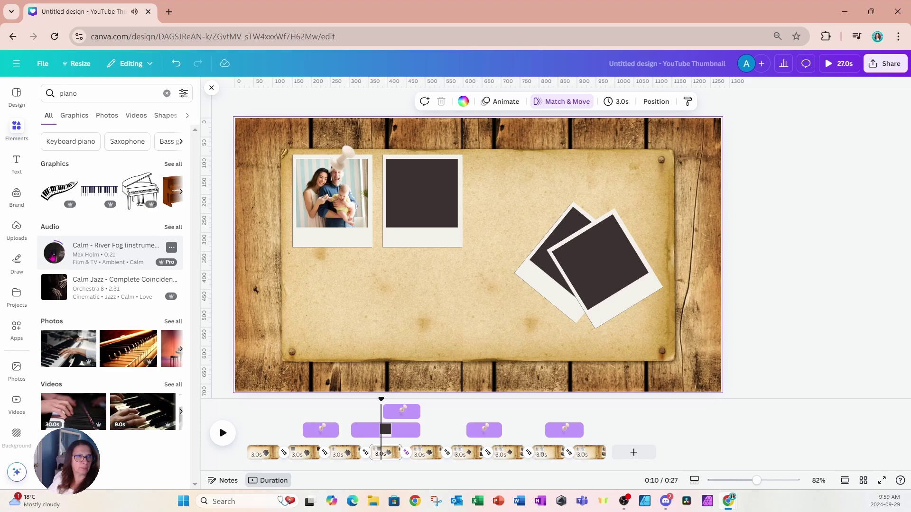
click(52, 291)
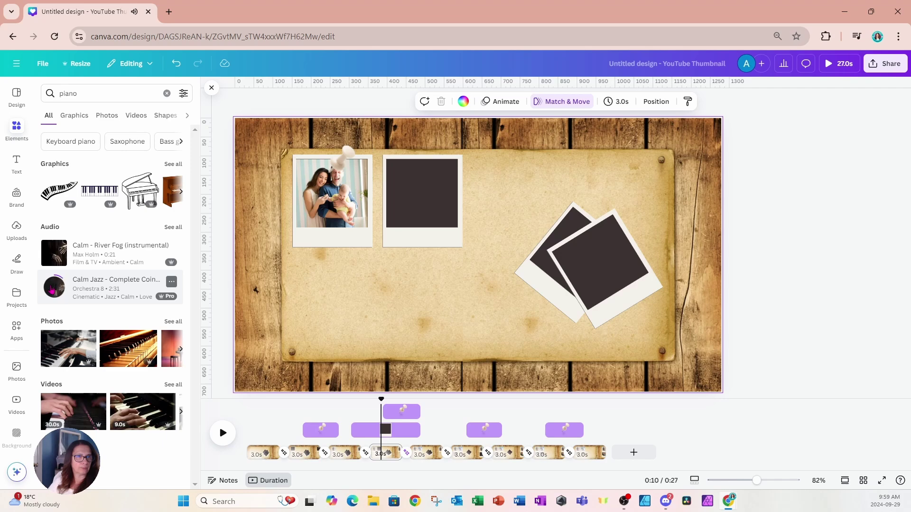
click(52, 290)
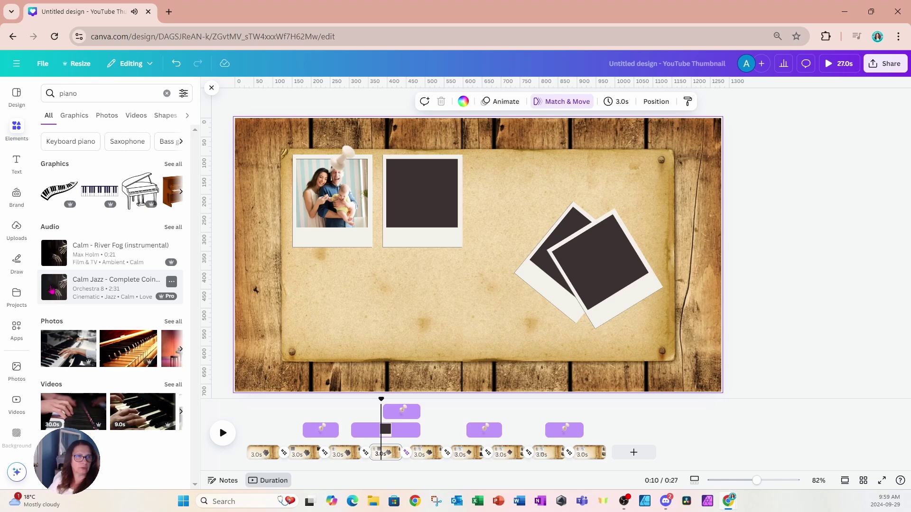
click(49, 288)
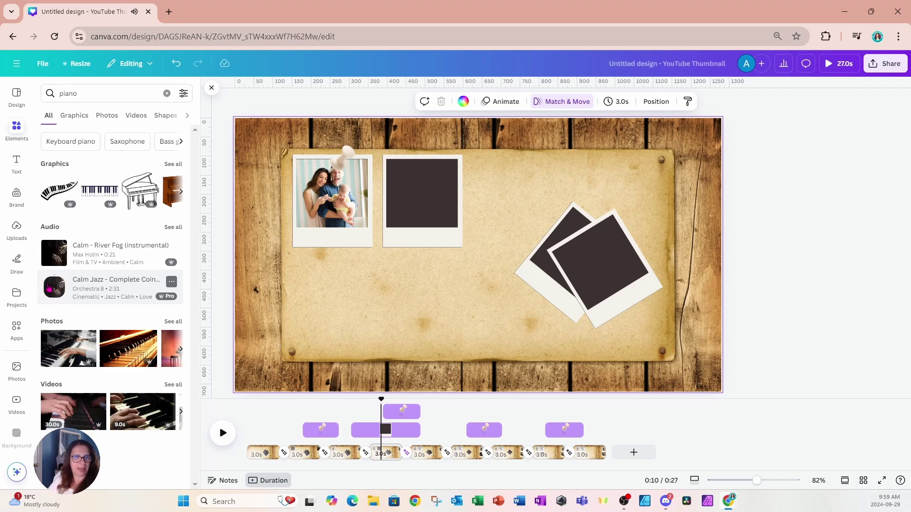
Add the Calm Jazz track to the design and extend its start back to the beginning of page 1
click(82, 291)
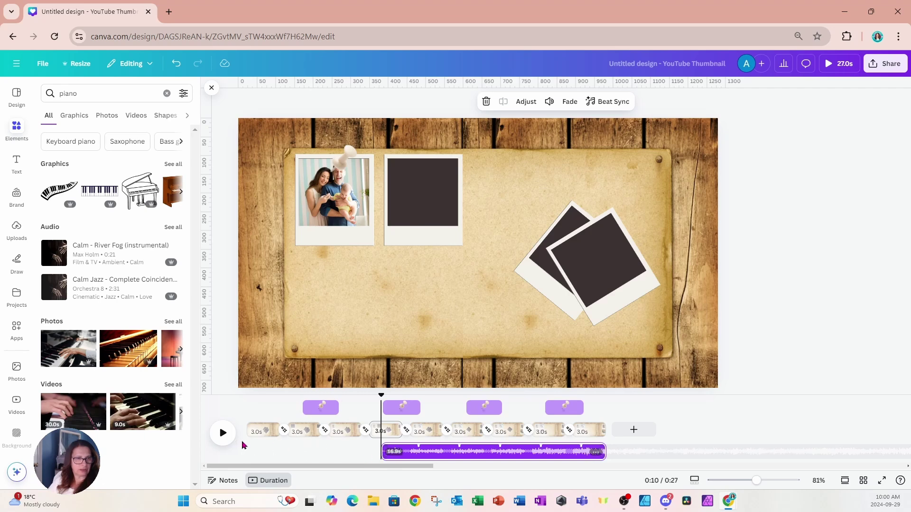
drag(385, 449, 251, 455)
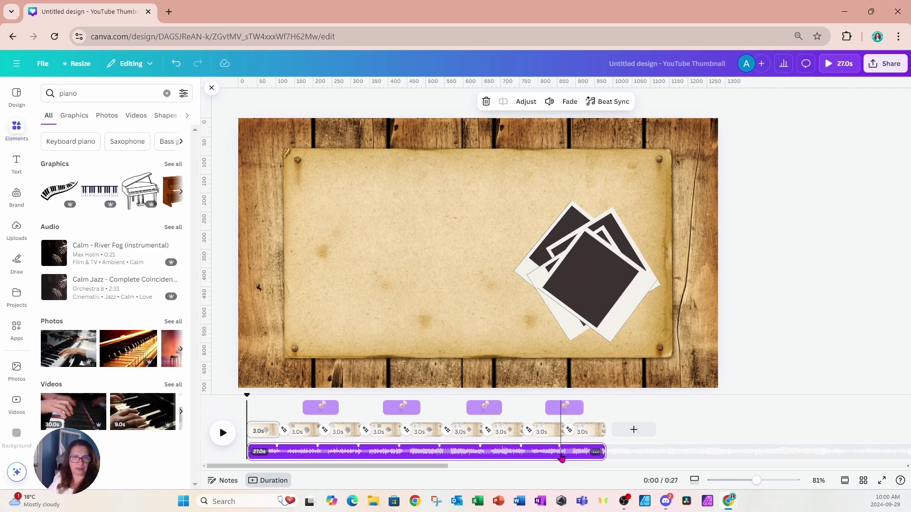
Set the volume of the Calm Jazz audio track to 83
click(560, 459)
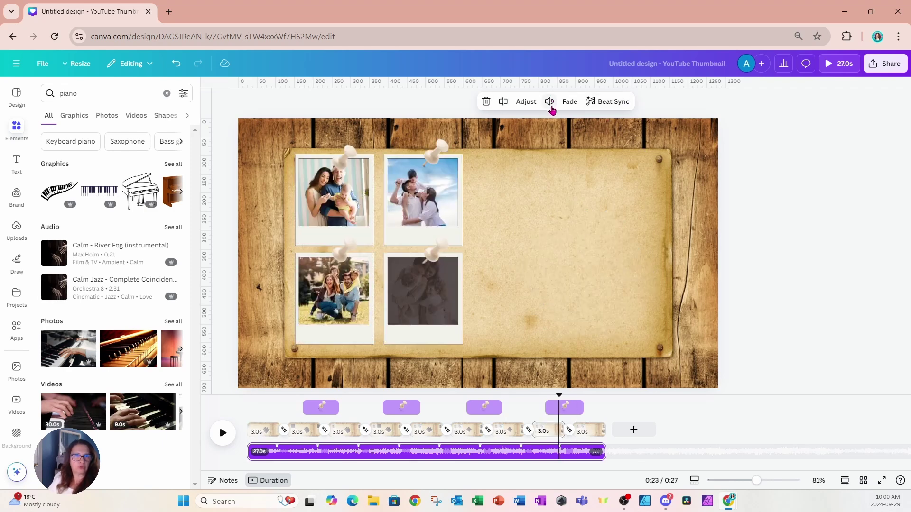
click(552, 102)
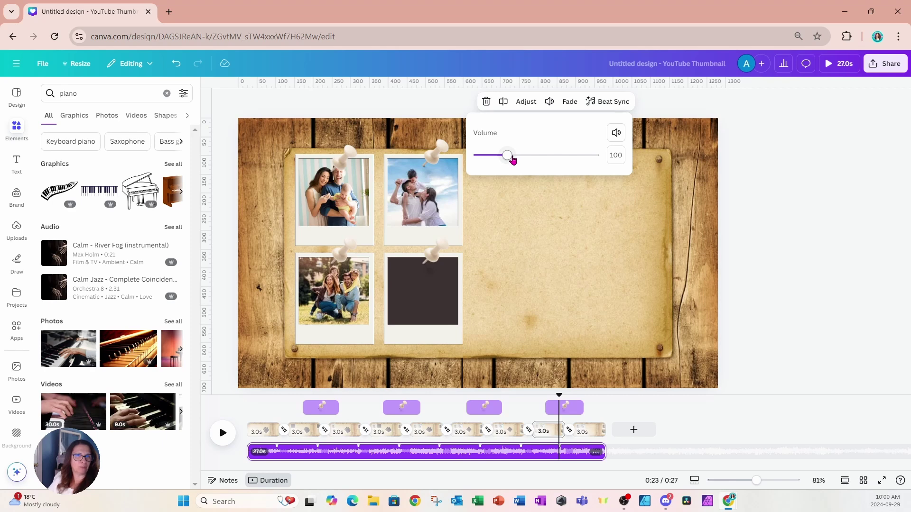
drag(508, 162, 503, 164)
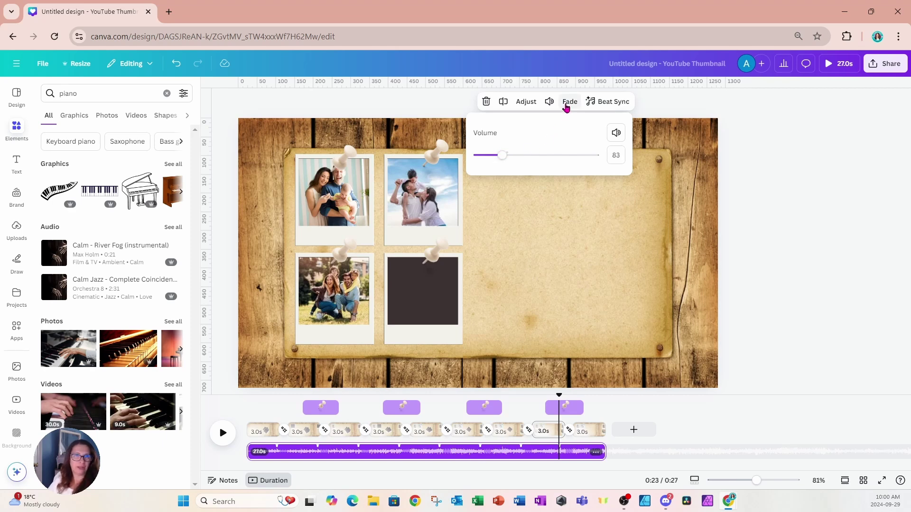
Set the audio track's fade-out to 2.0 seconds and preview the animation with the music
click(568, 103)
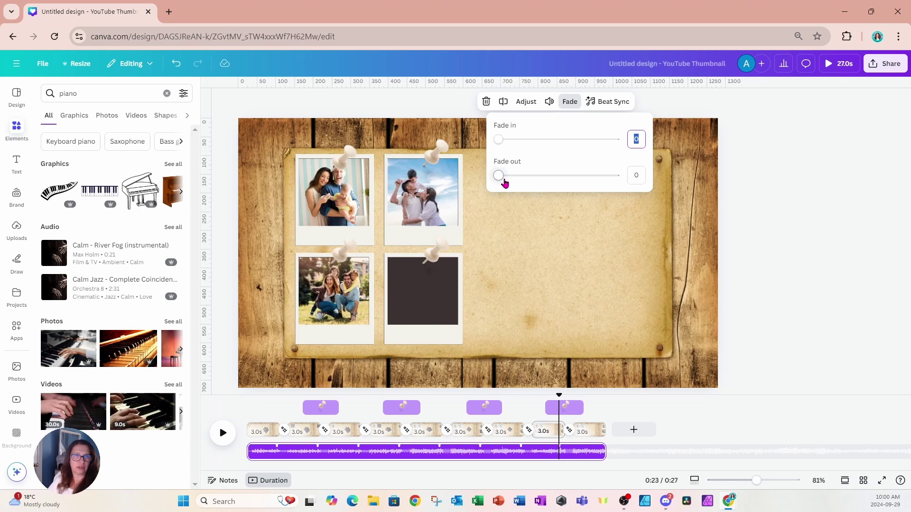
drag(501, 178, 554, 181)
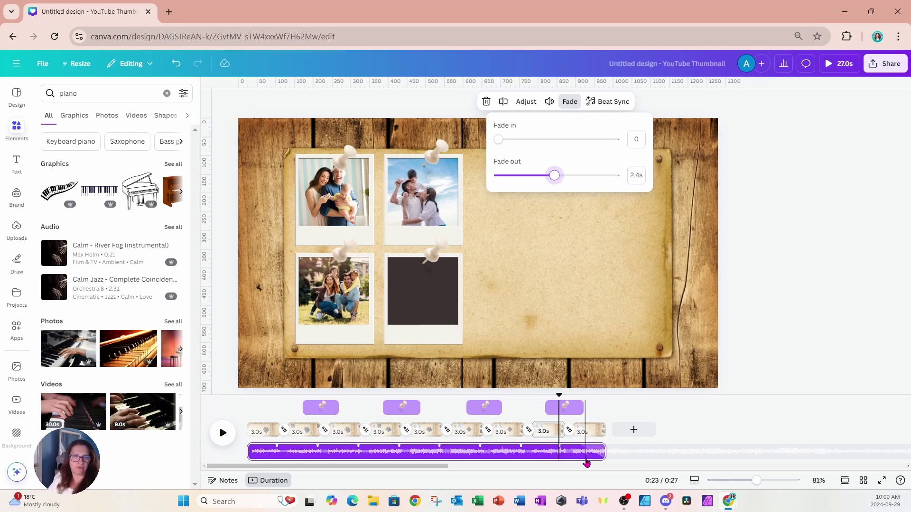
drag(553, 179, 545, 184)
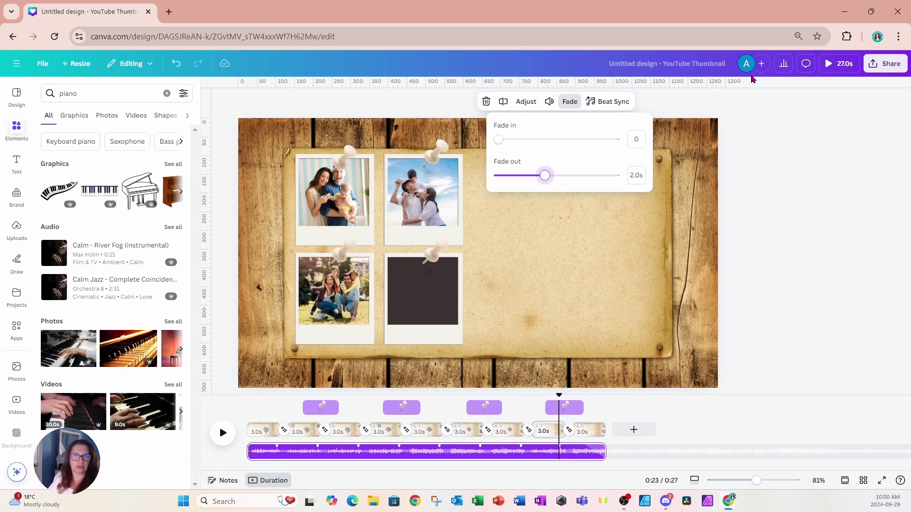
click(830, 69)
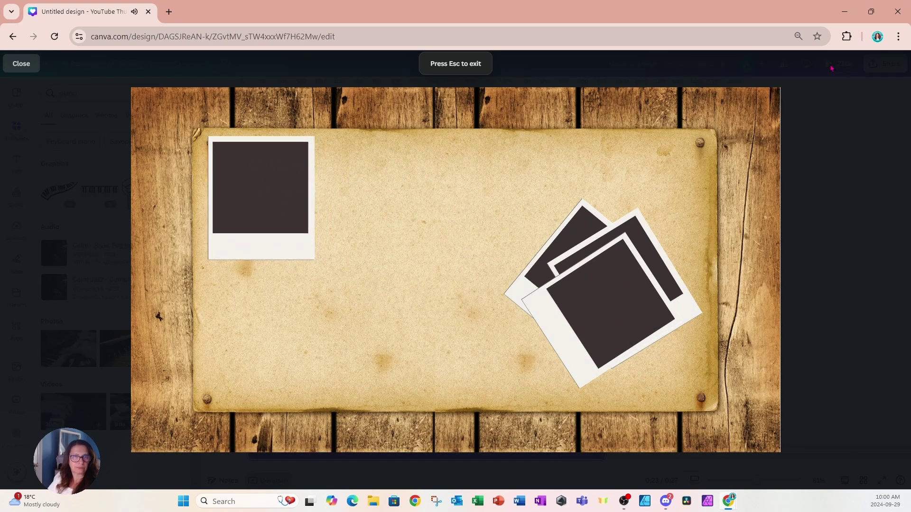
click(11, 65)
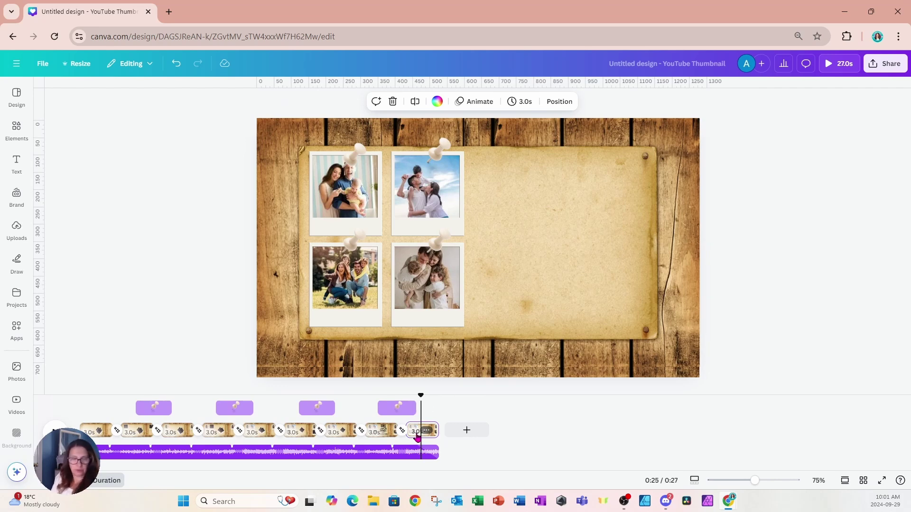
Duplicate page 9 at the end of the timeline, with a duration of 3.9 seconds for the copy
key(ctrl+d)
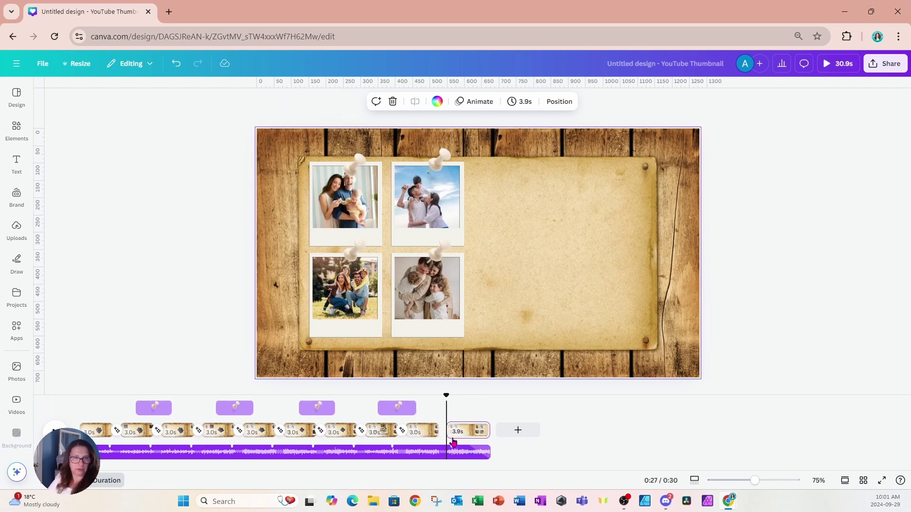
click(490, 442)
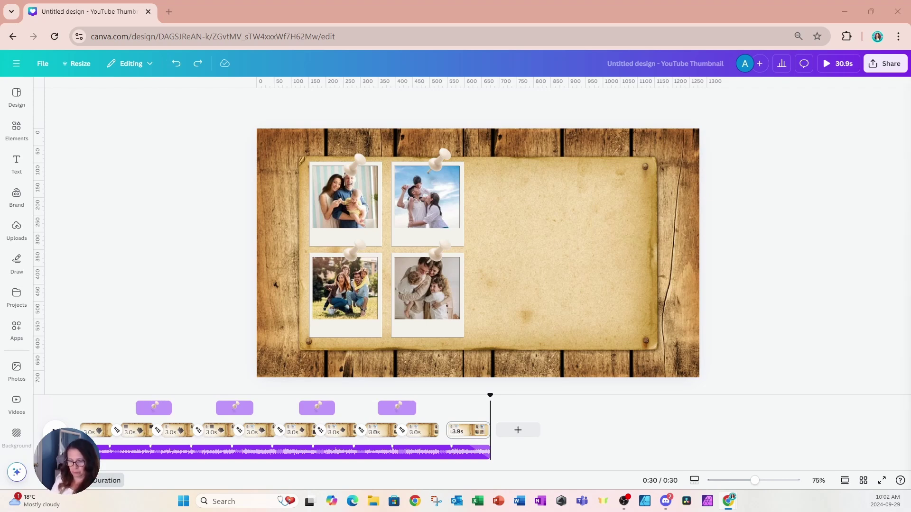
Redo the "SONS And DAUGHTERS" lettering on the empty parchment of page 10 and preview the animation
click(579, 299)
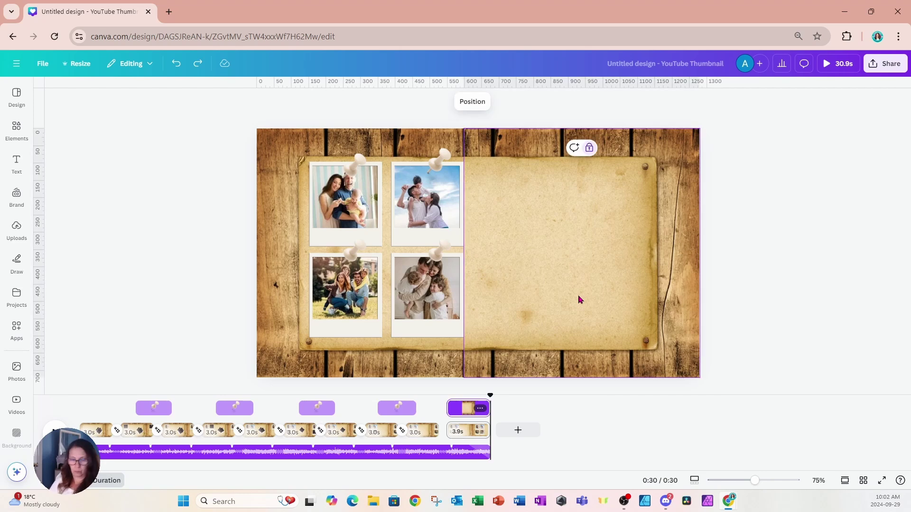
key(ctrl+y)
key(ctrl+y)
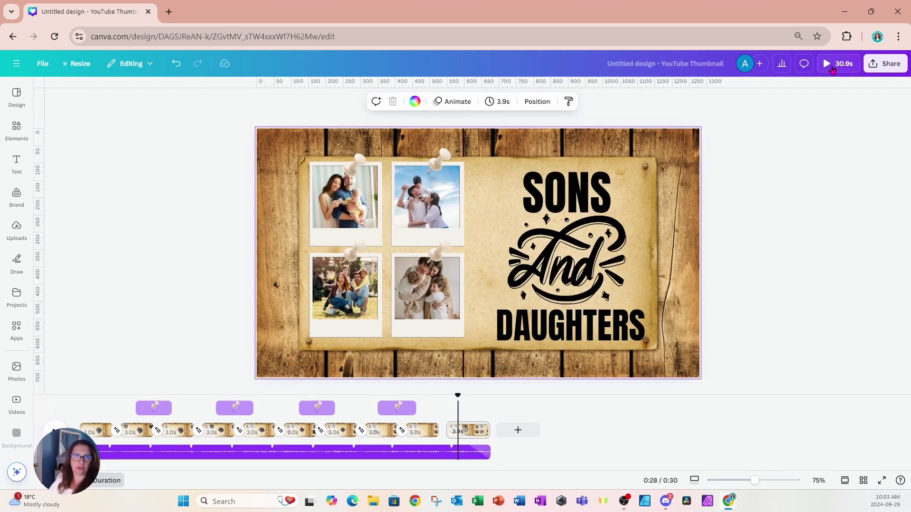
click(832, 69)
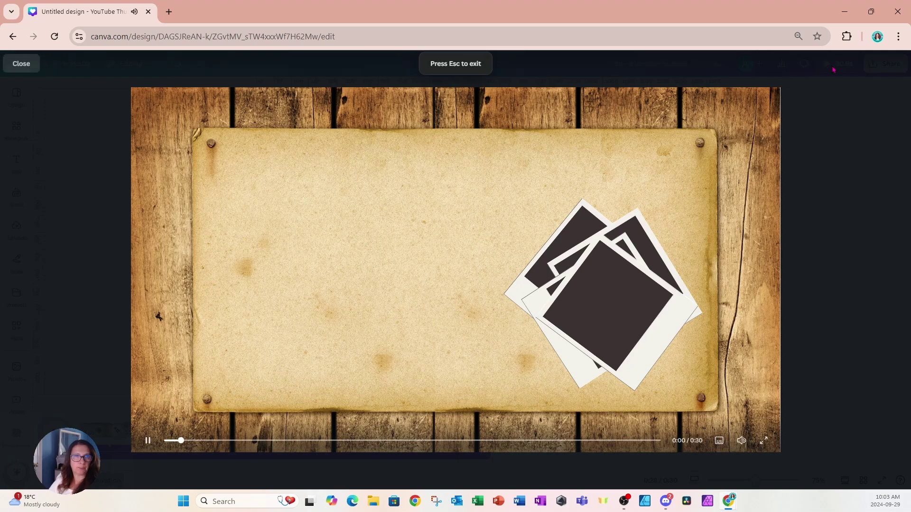